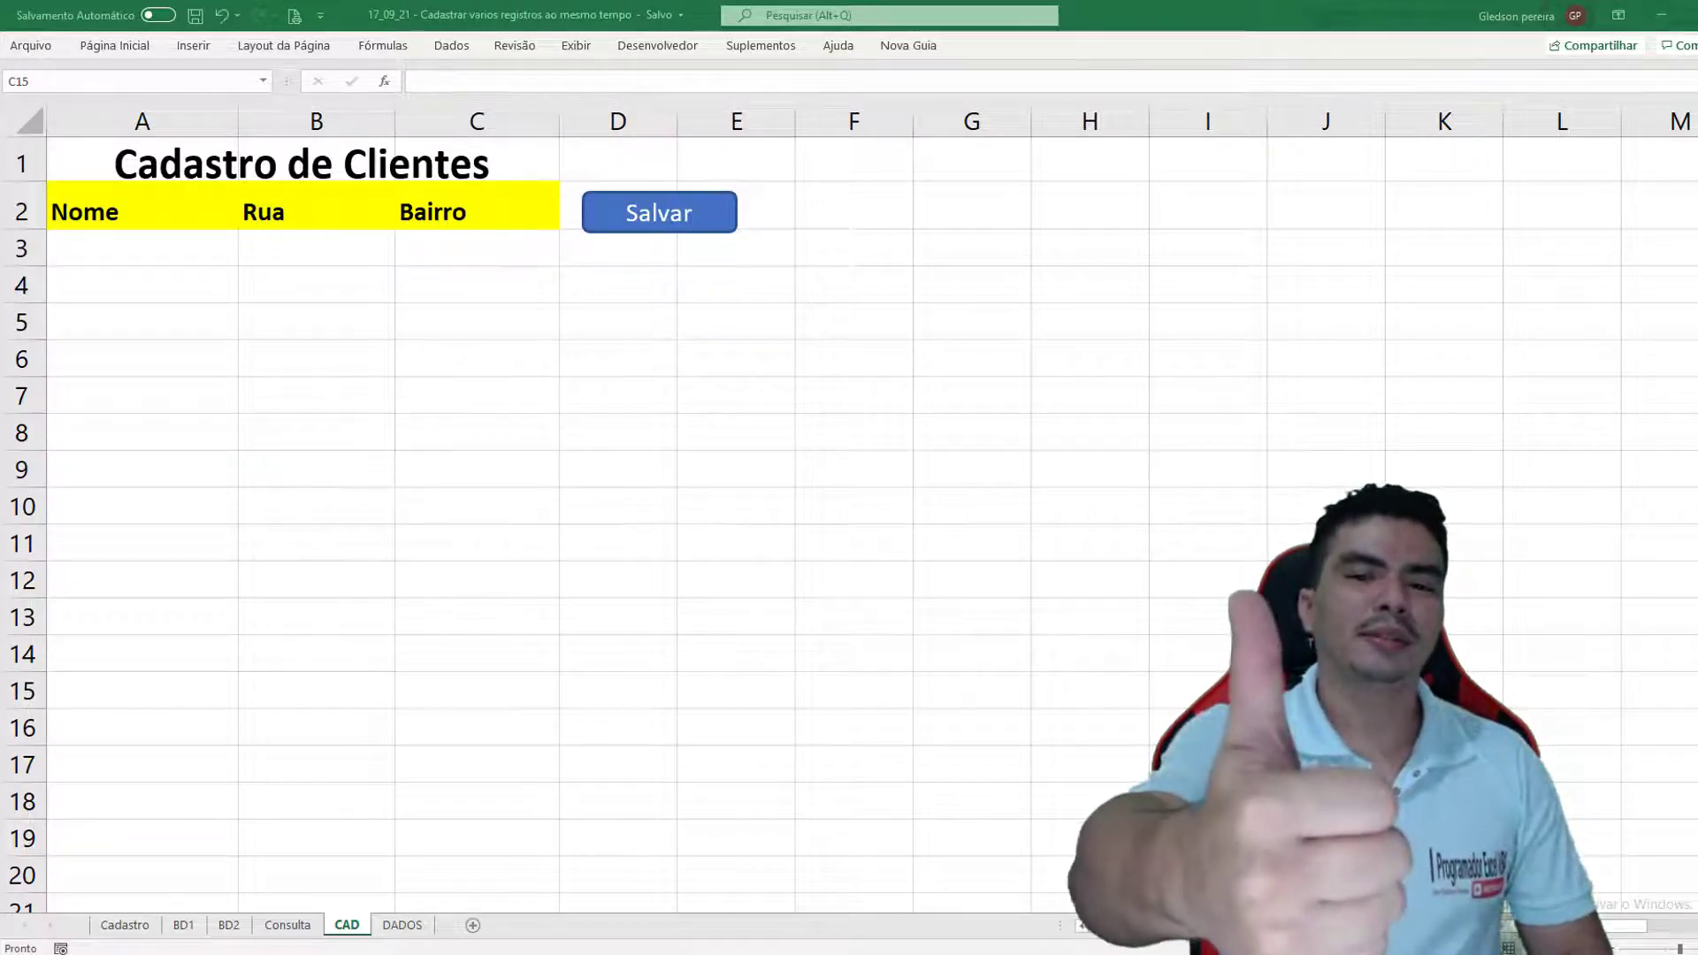
# Check the DADOS sheet, then enter the first client's name, 'rua t' and 'bairro d' in row 3 of CAD
pyautogui.click(142, 617)
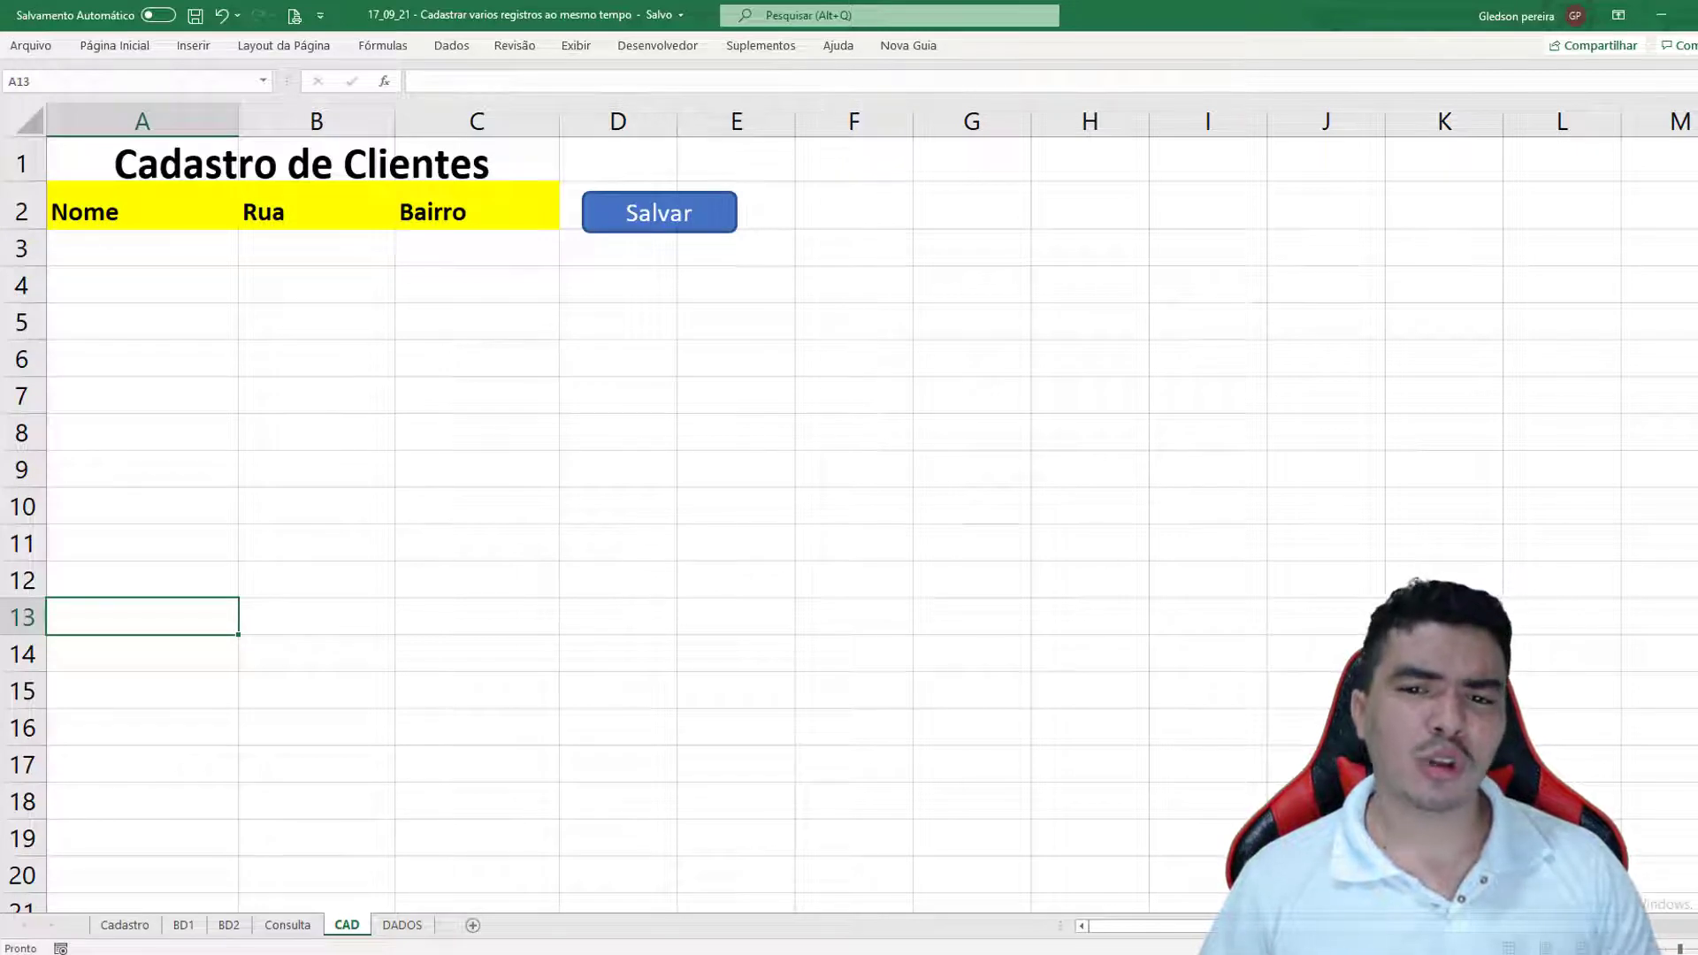
pyautogui.click(405, 924)
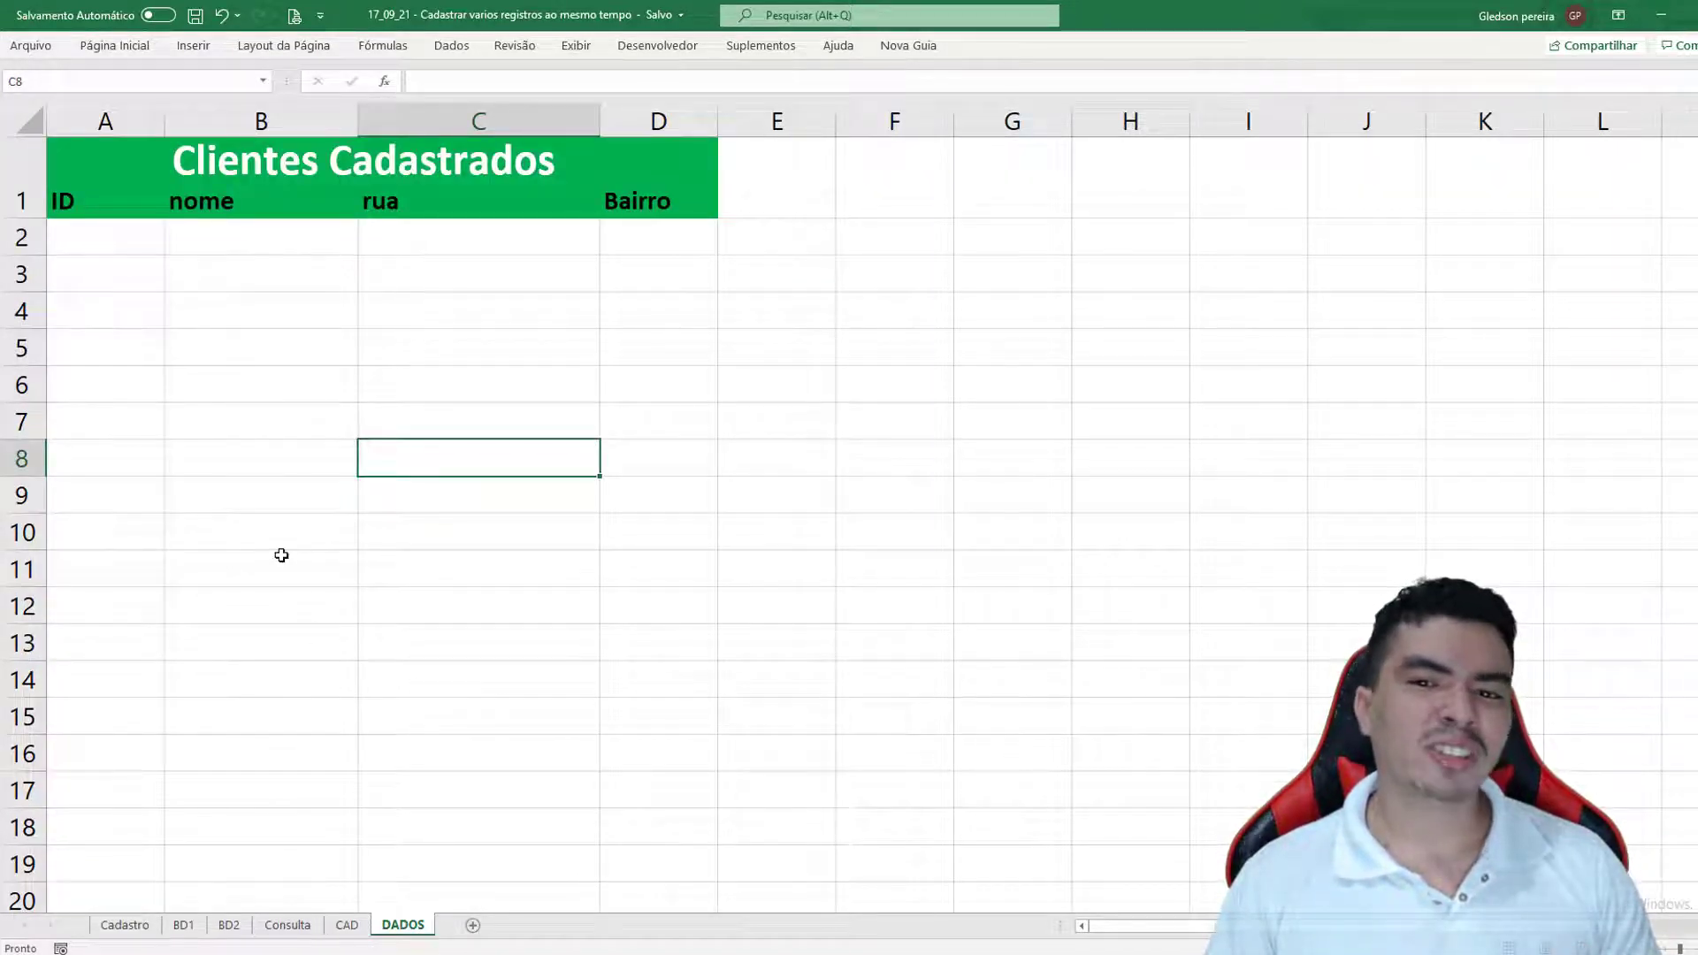
pyautogui.click(349, 924)
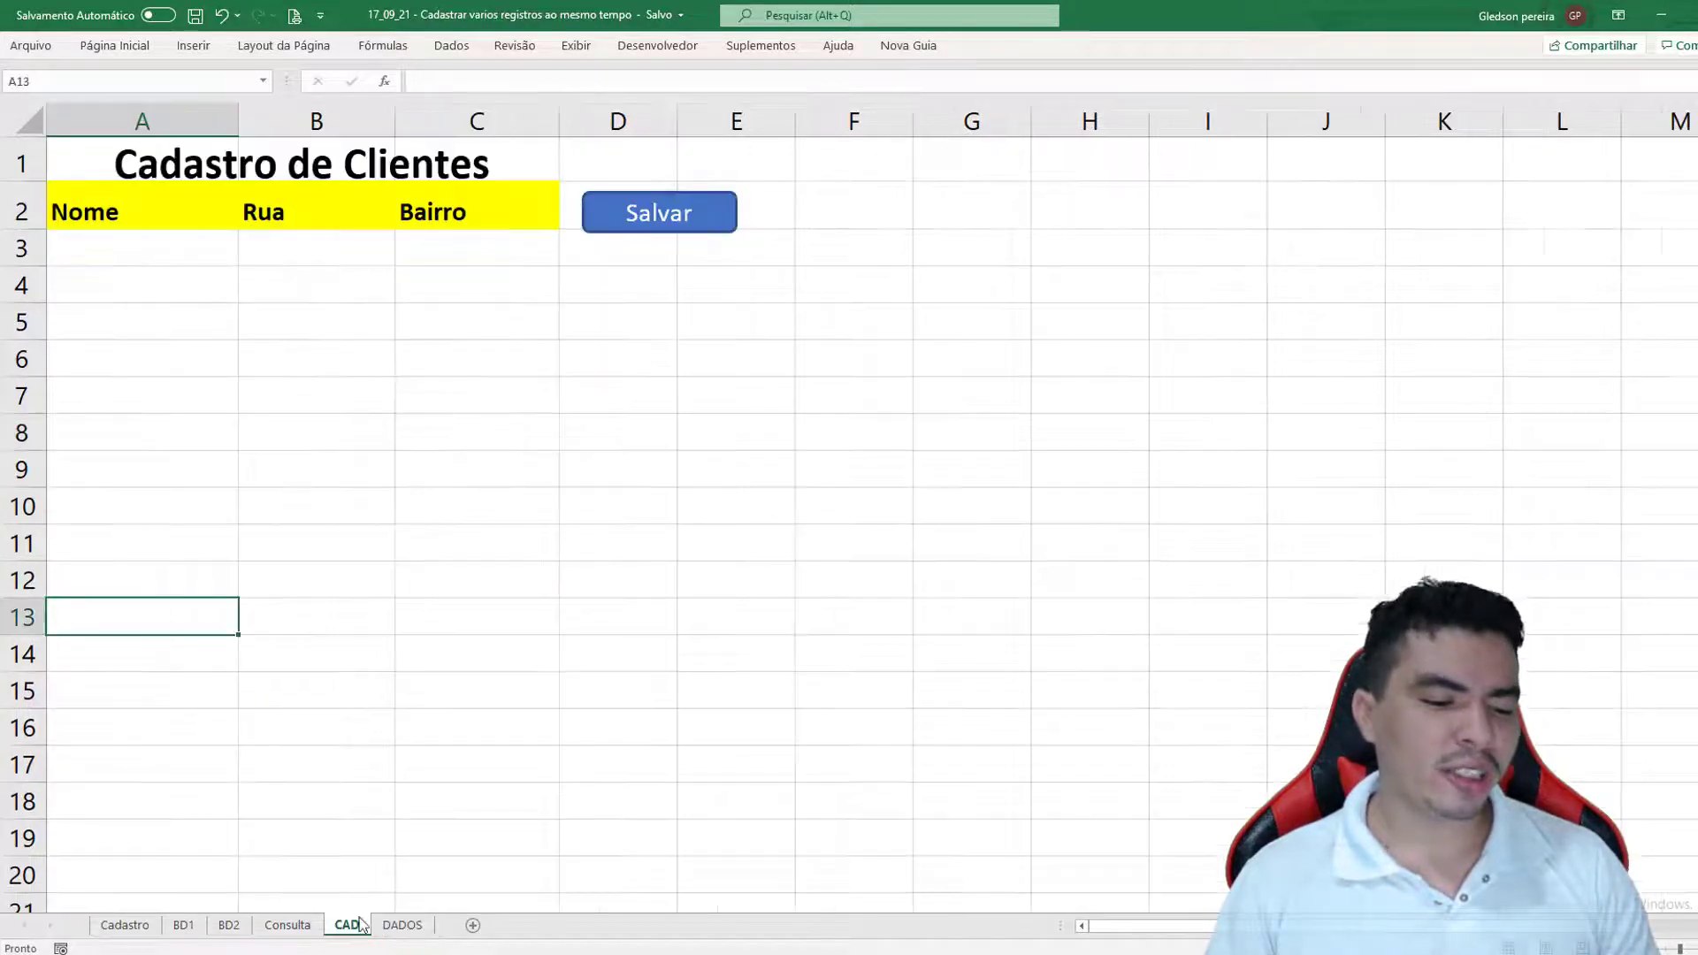
pyautogui.click(142, 262)
pyautogui.write('gledso')
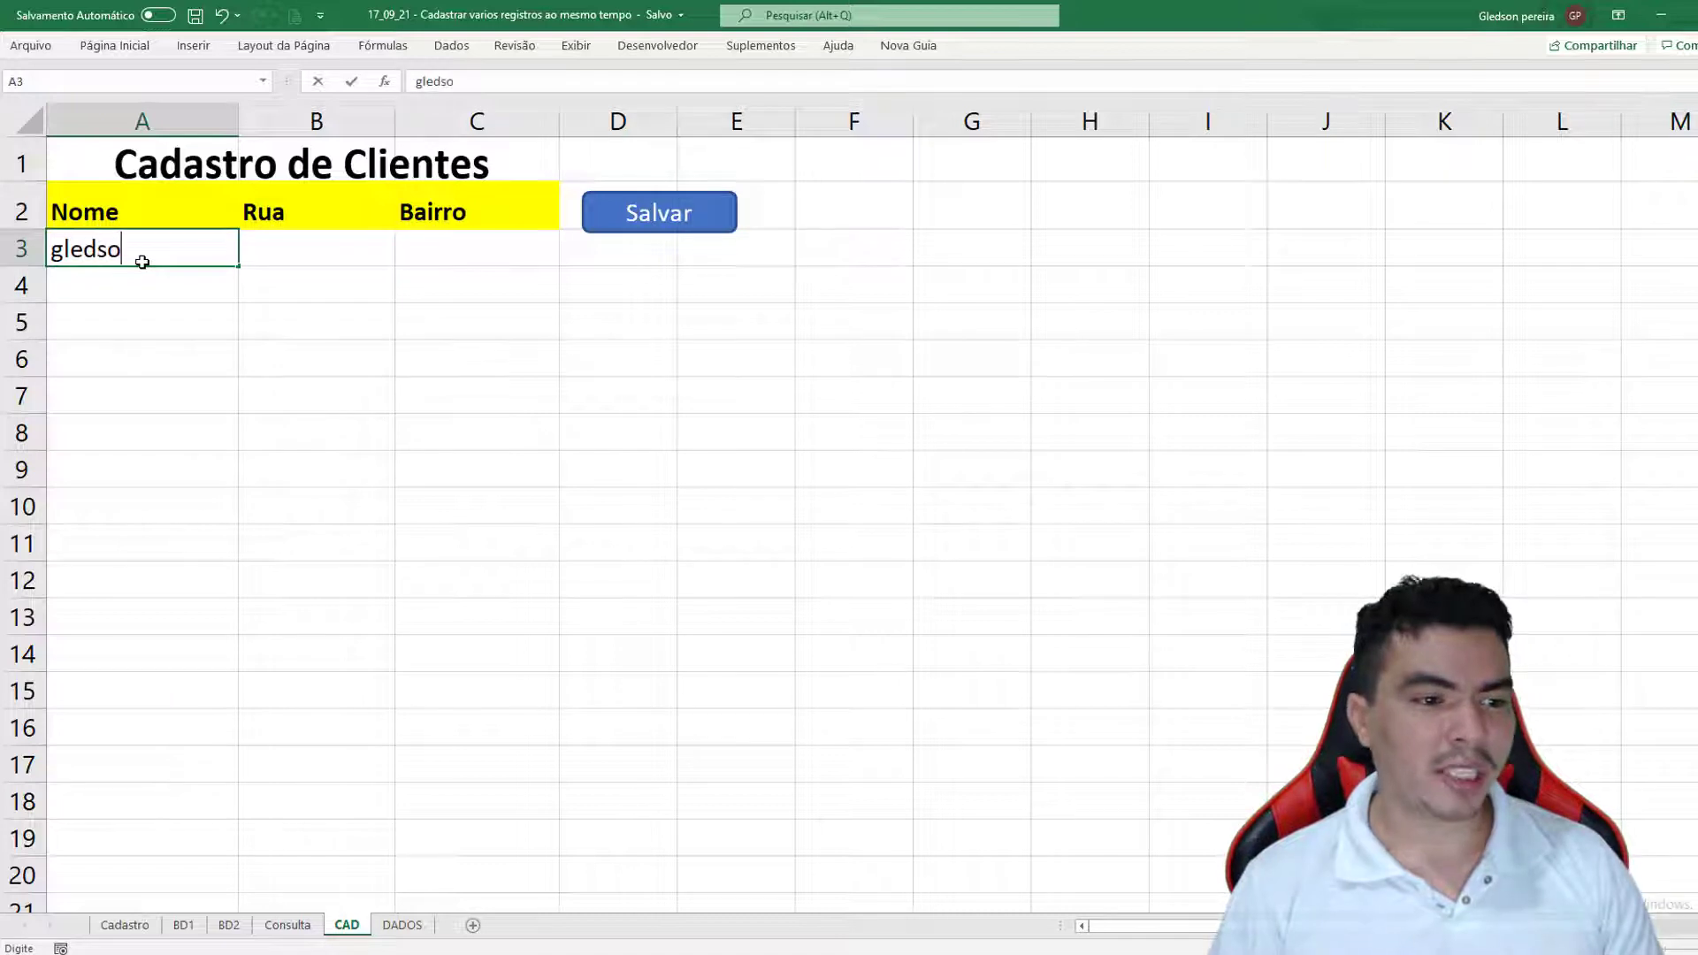
pyautogui.write('n')
pyautogui.press('Tab')
pyautogui.write('rua')
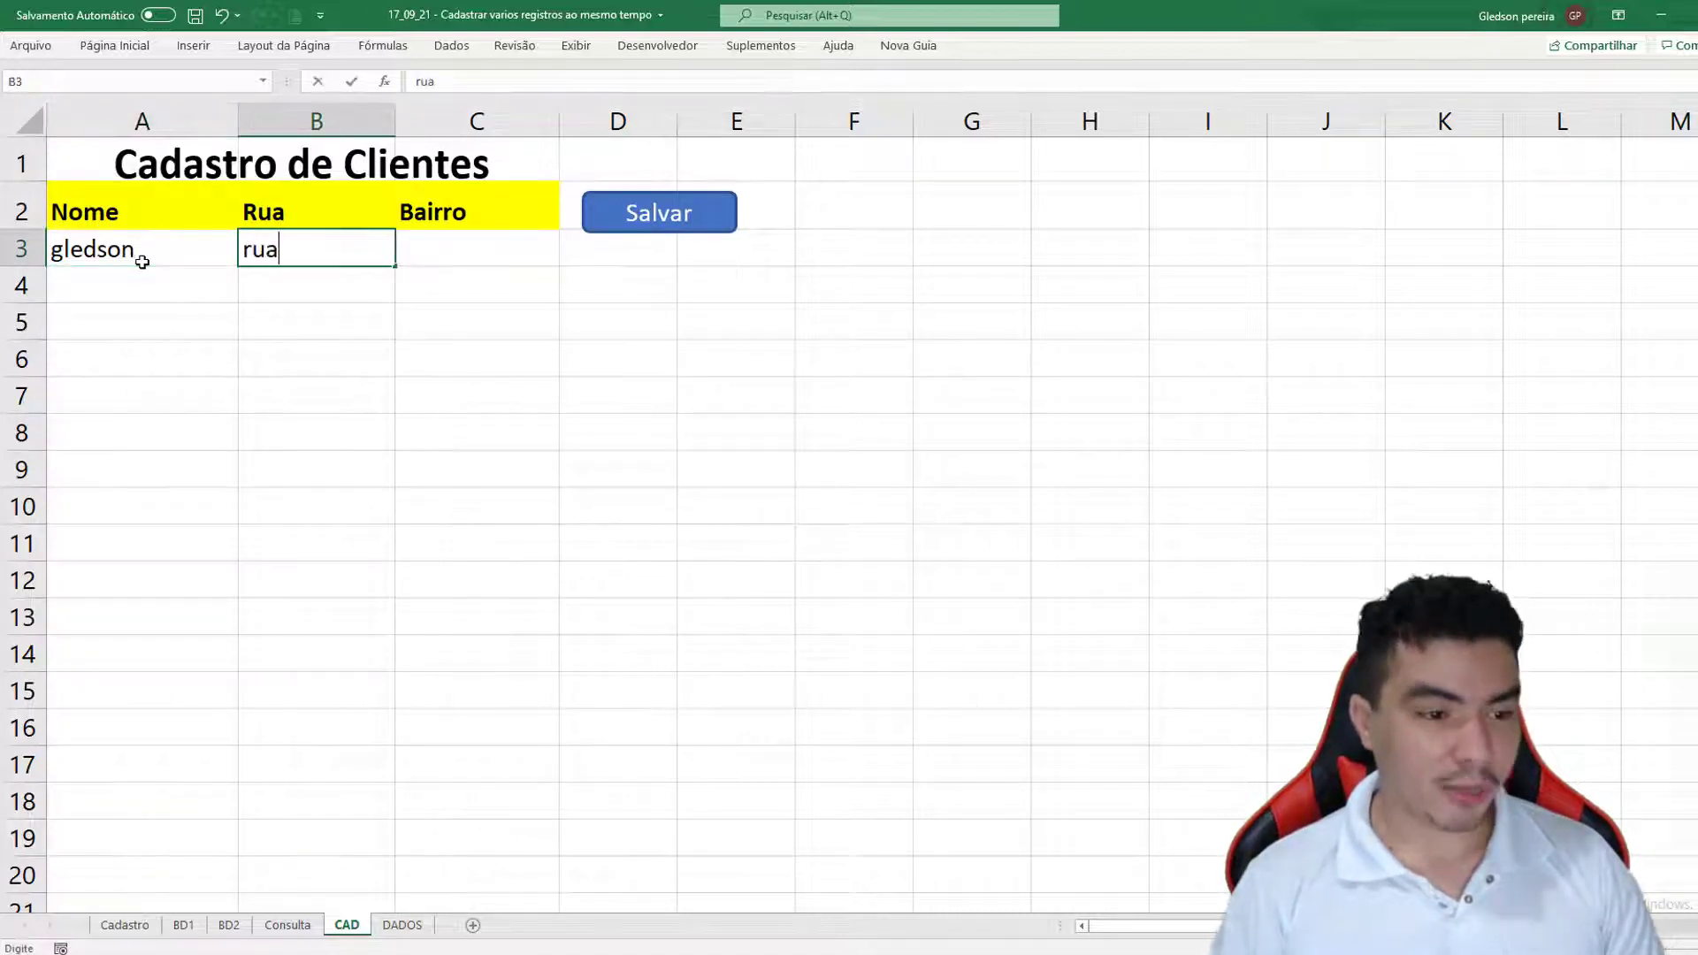
pyautogui.write(' t')
pyautogui.press('Tab')
pyautogui.write('bairr')
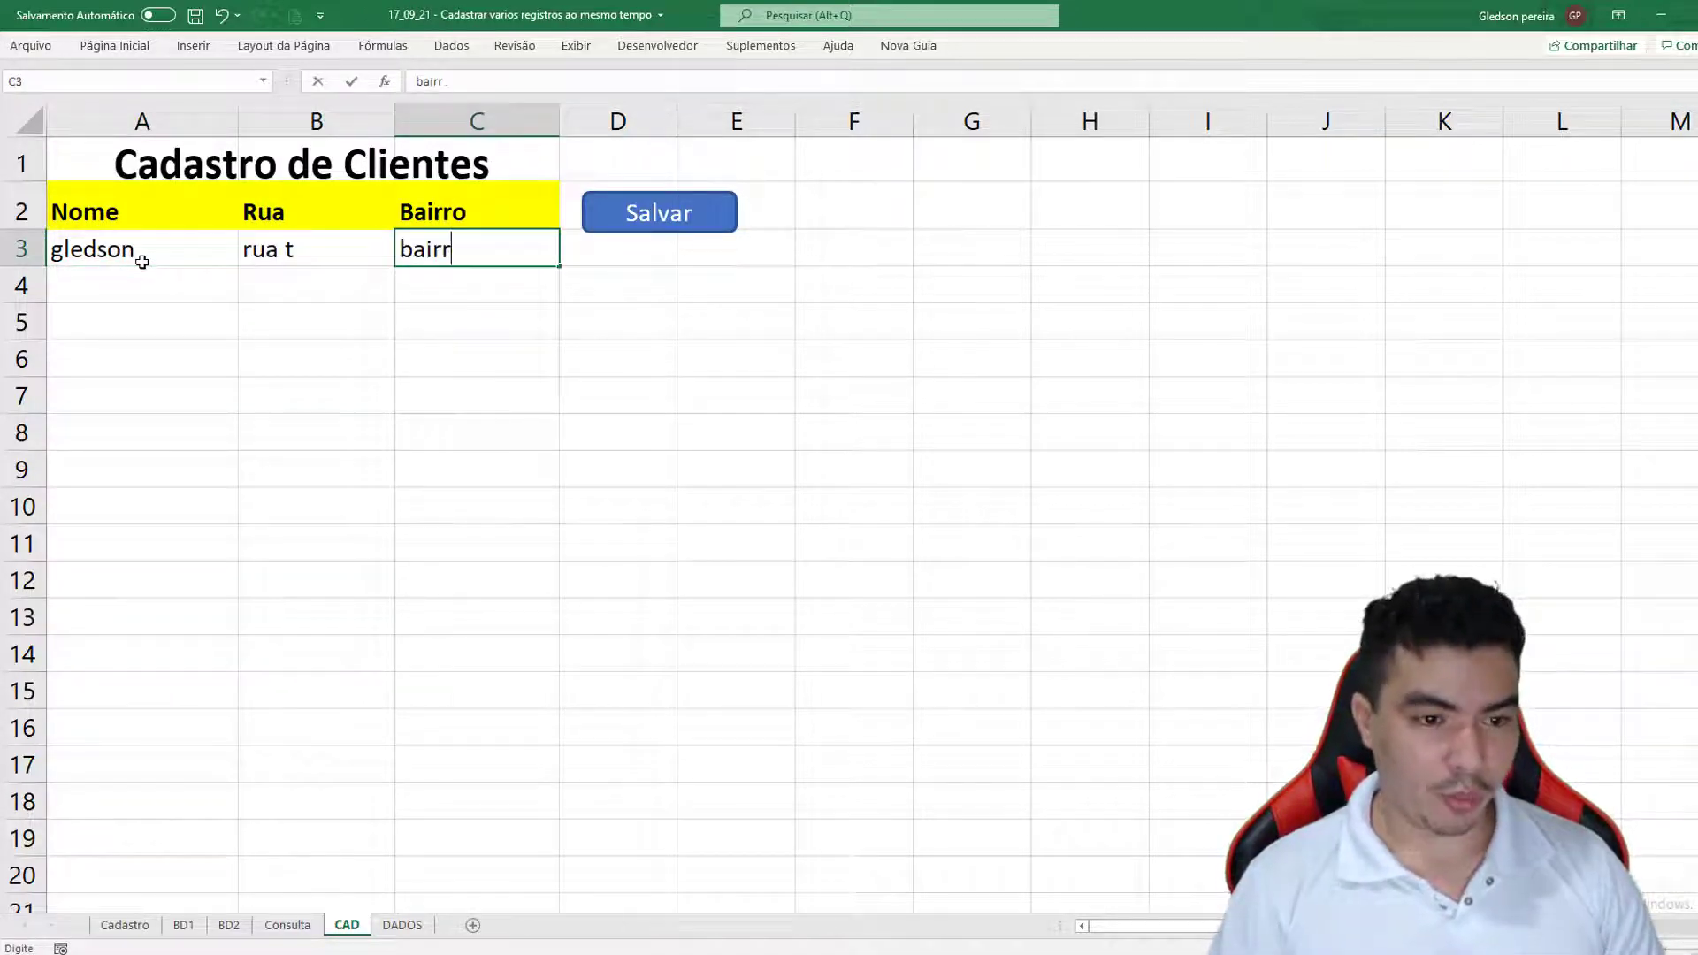
pyautogui.write('o d')
# Enter the second client's name, 'rua v' and 'bairro e' in row 4
pyautogui.click(104, 302)
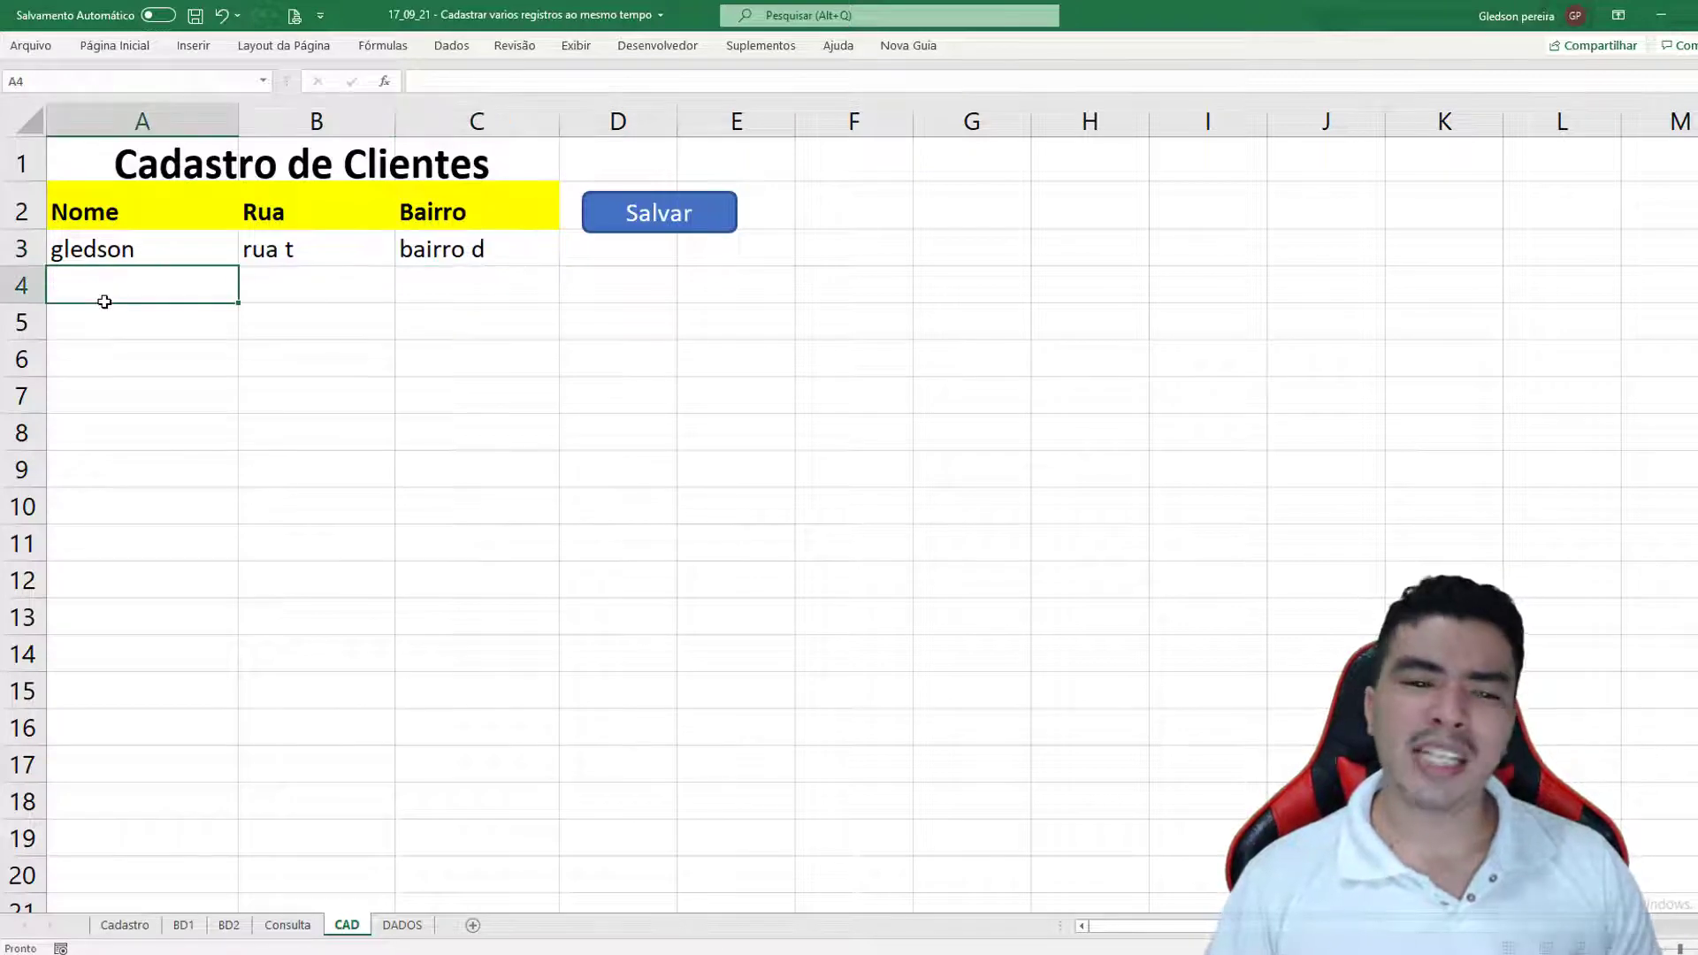
pyautogui.write('ricard')
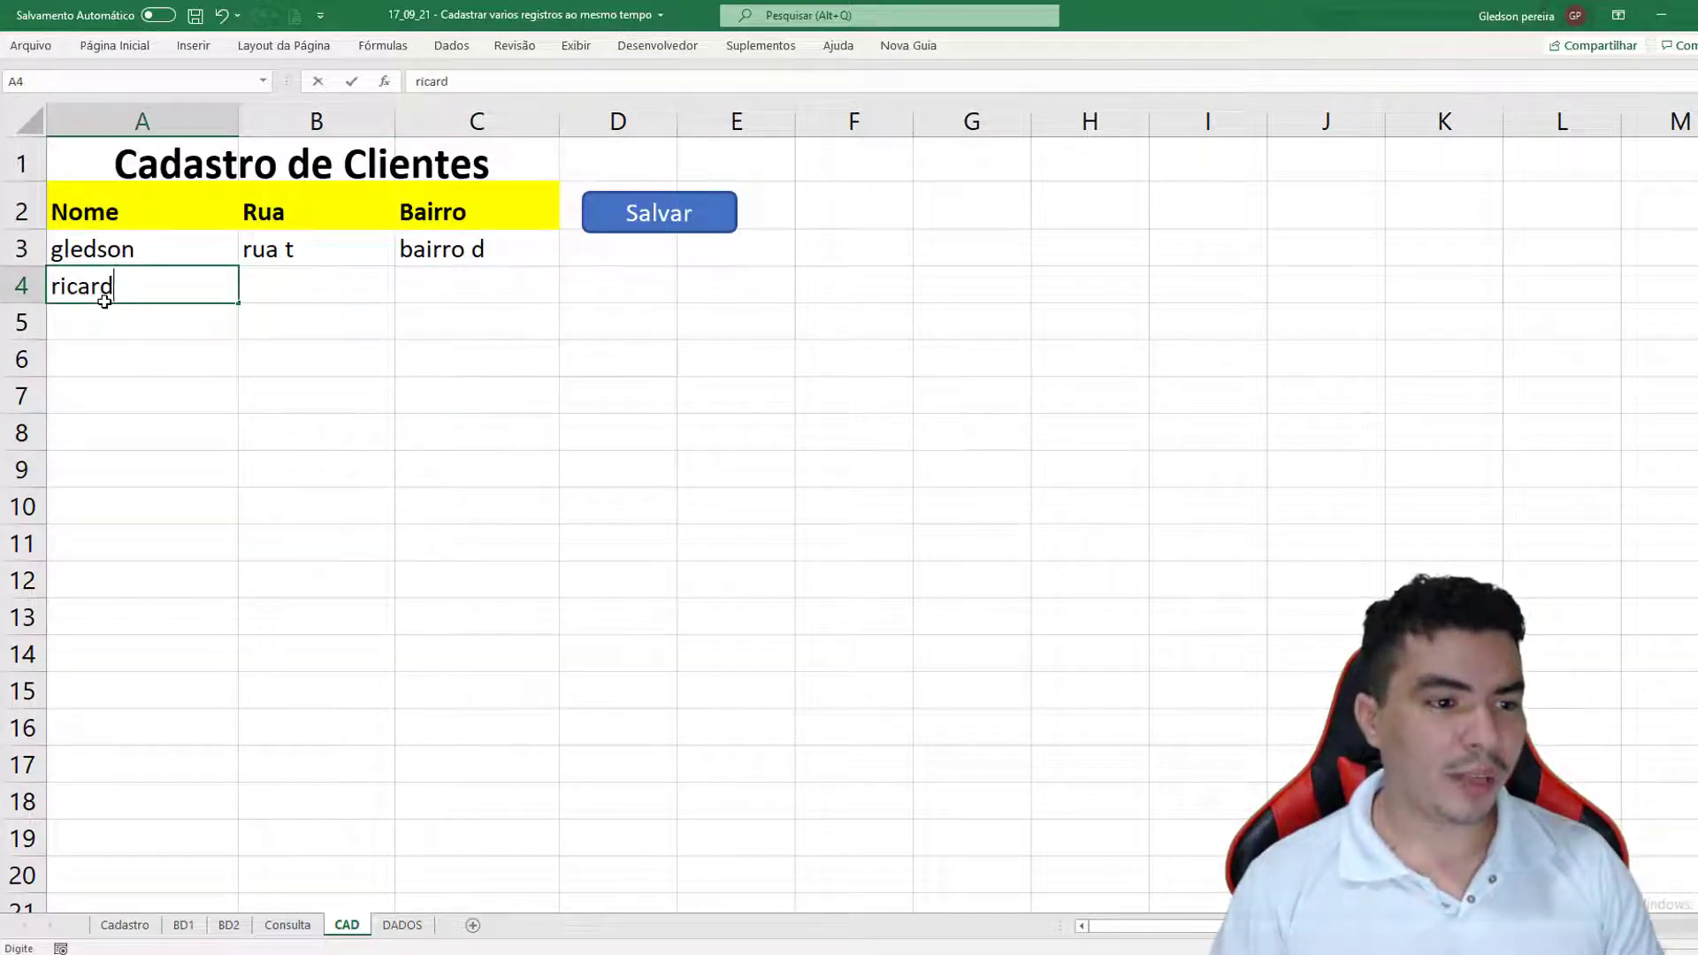
pyautogui.write('o')
pyautogui.press('Tab')
pyautogui.write('rua v')
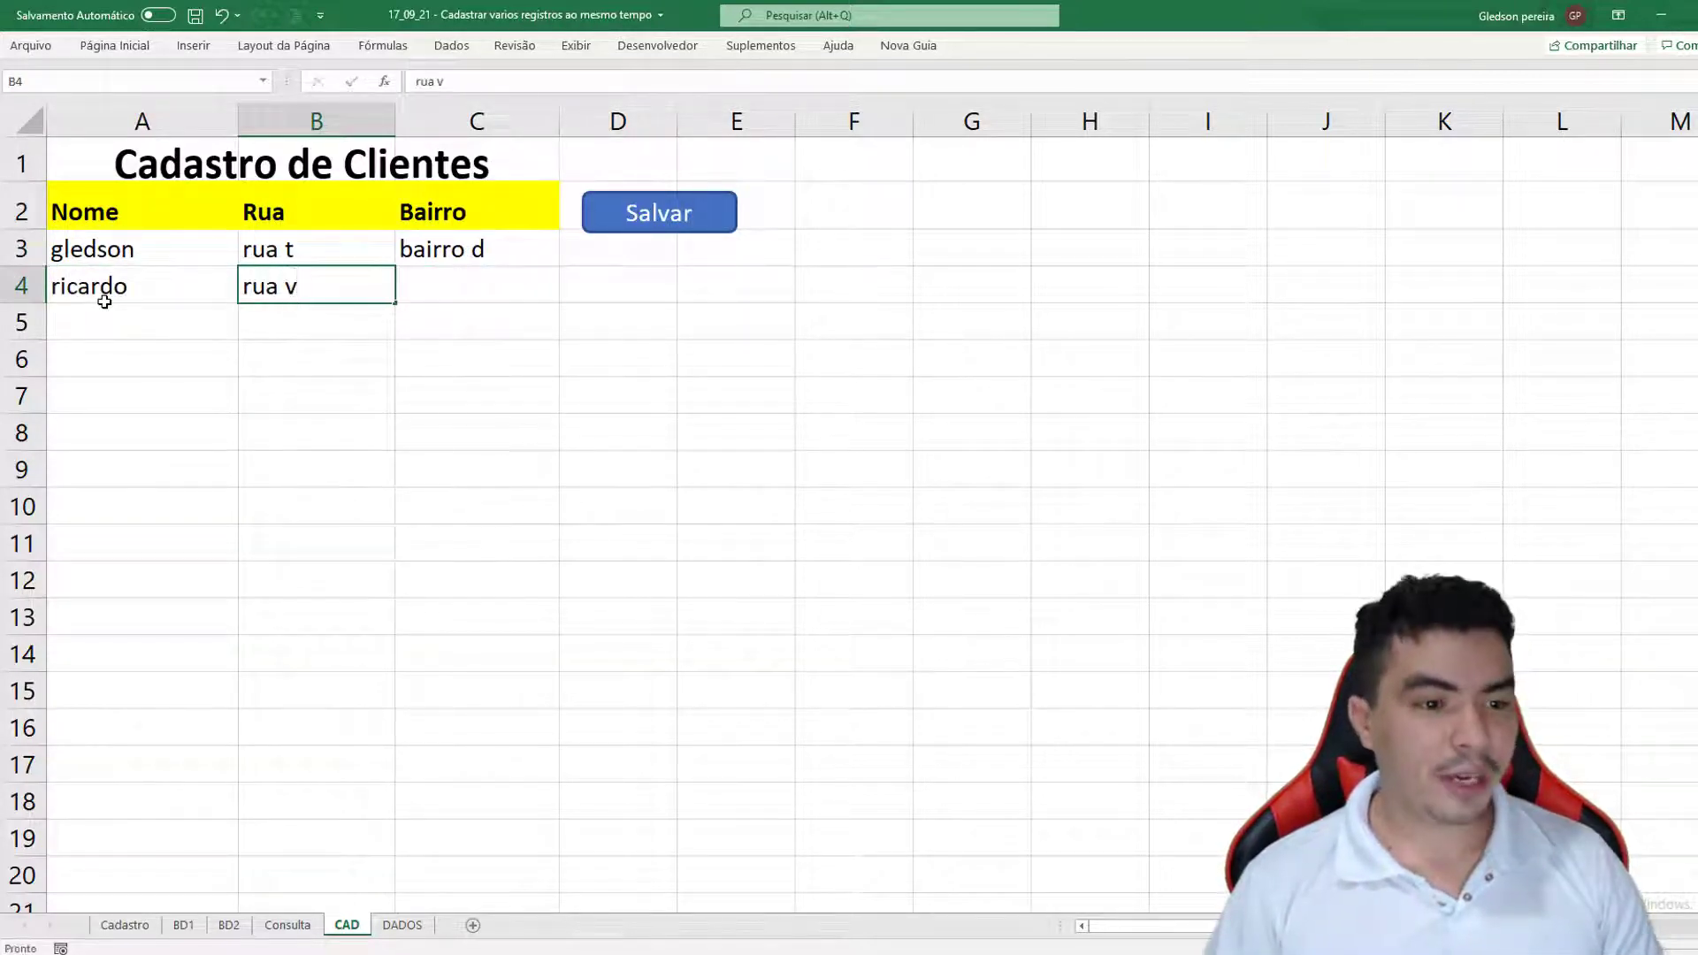
pyautogui.press('Tab')
pyautogui.write('bairro ')
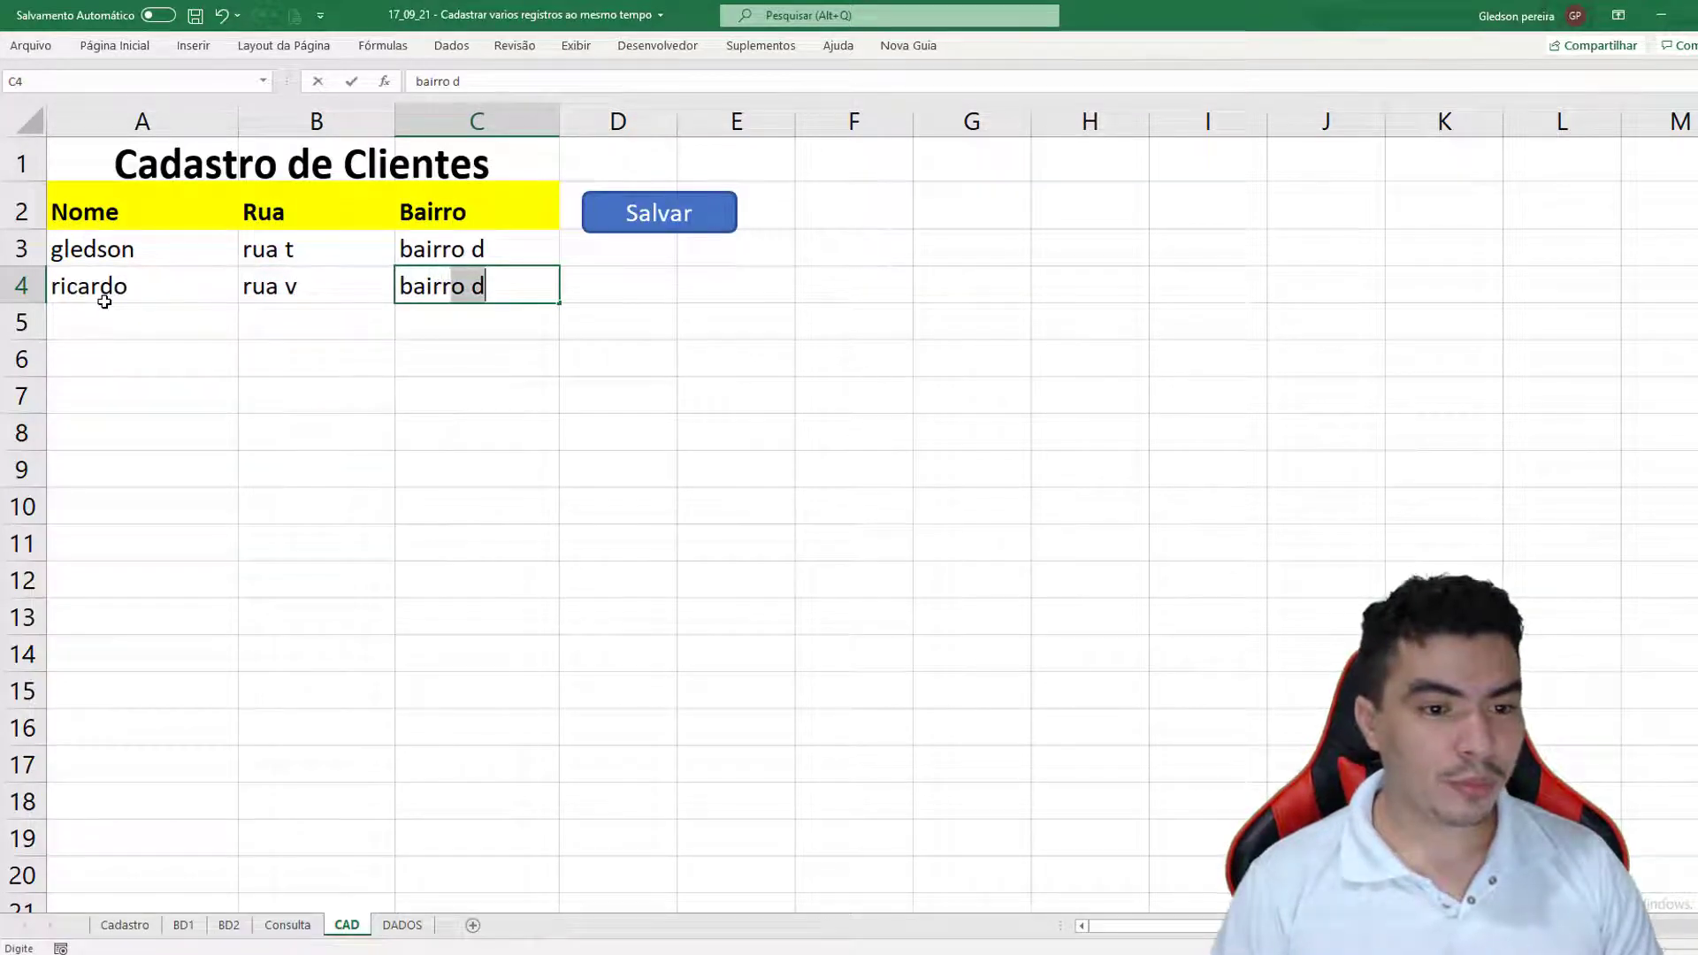
pyautogui.write('e')
# Run the Salvar macro and confirm DADOS received only record ID 1 (rua t, bairro d)
pyautogui.click(229, 411)
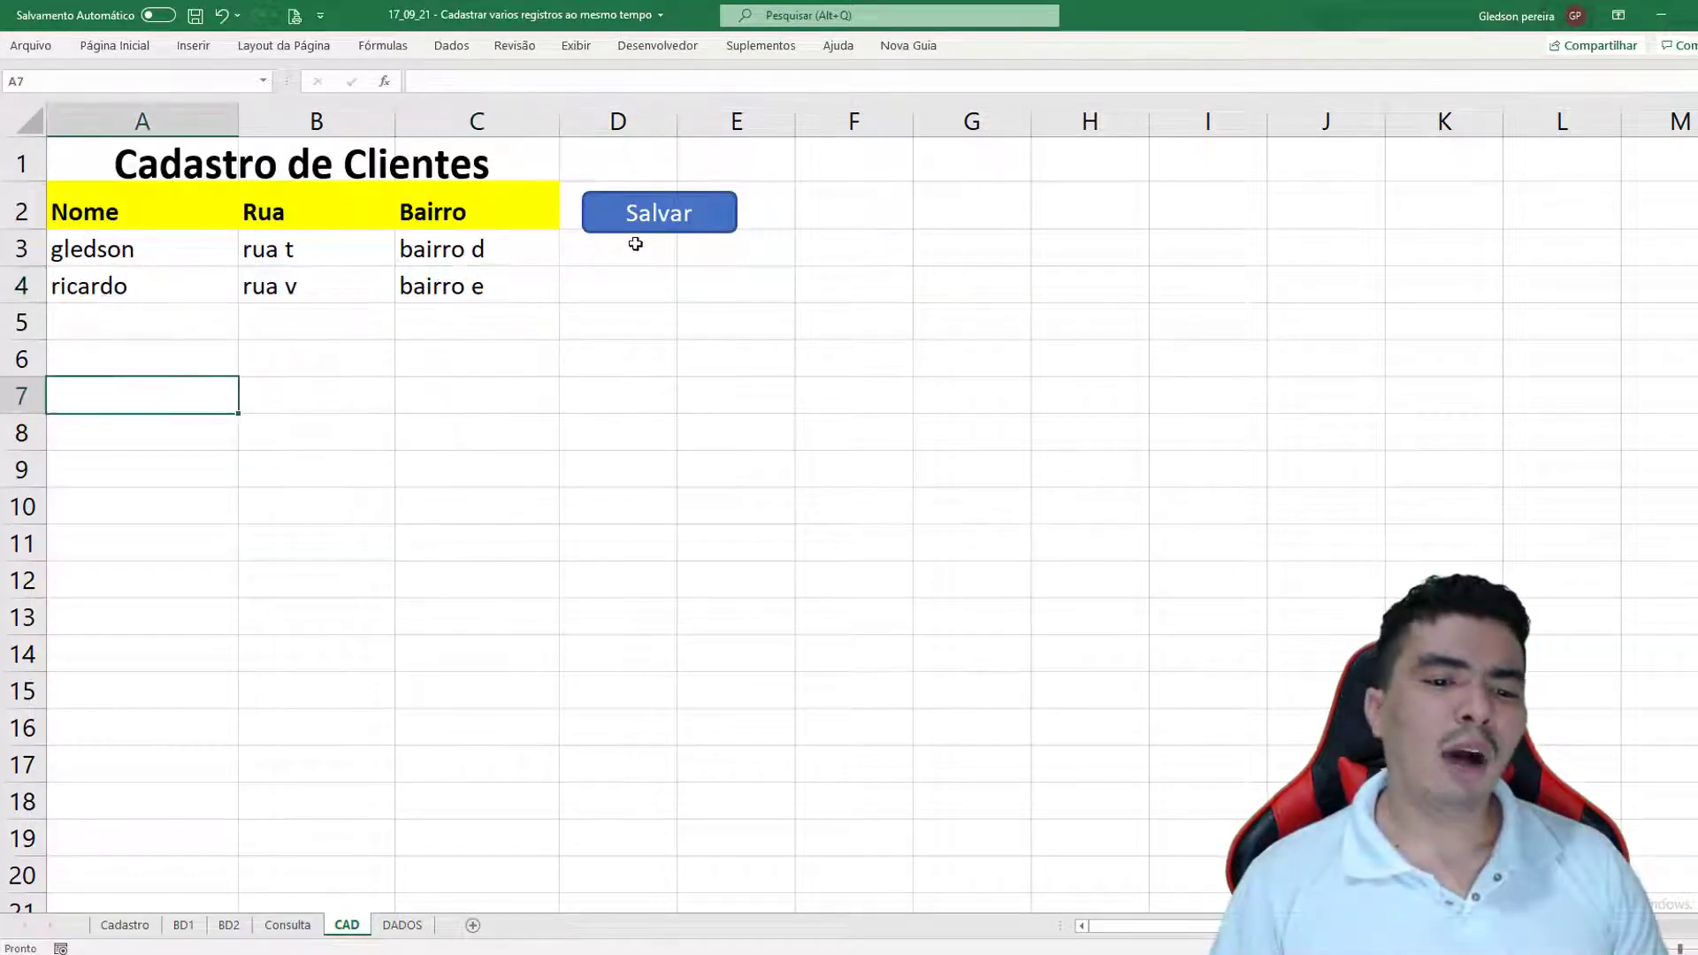
pyautogui.click(636, 231)
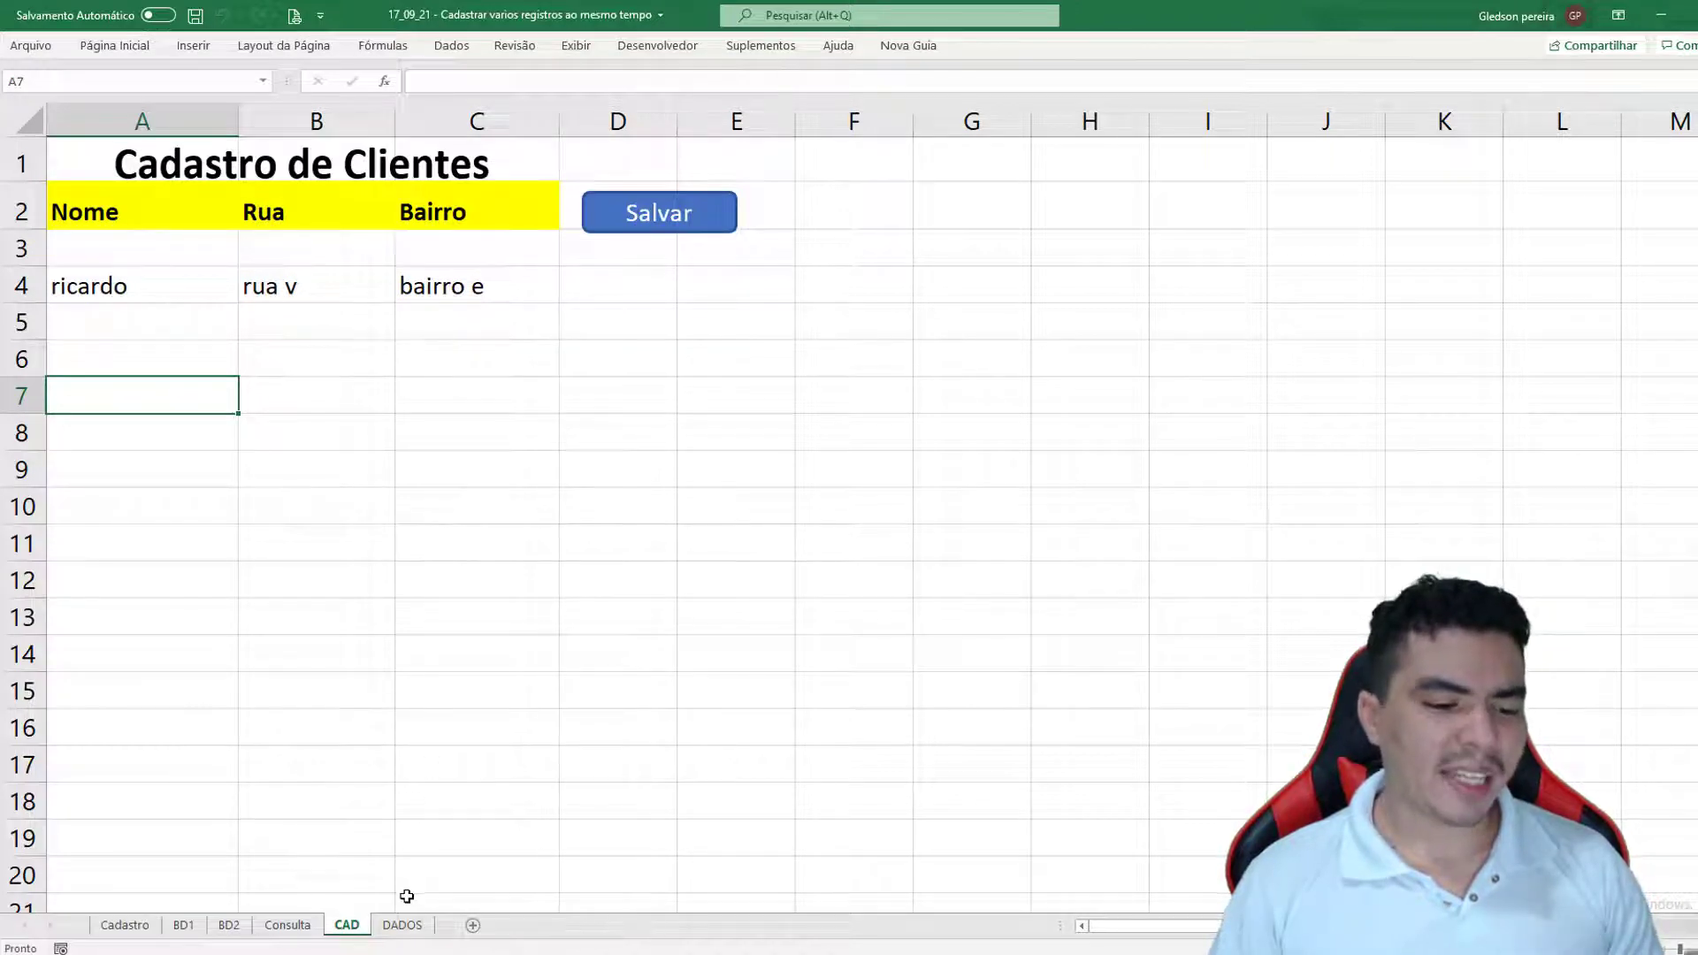
pyautogui.click(403, 925)
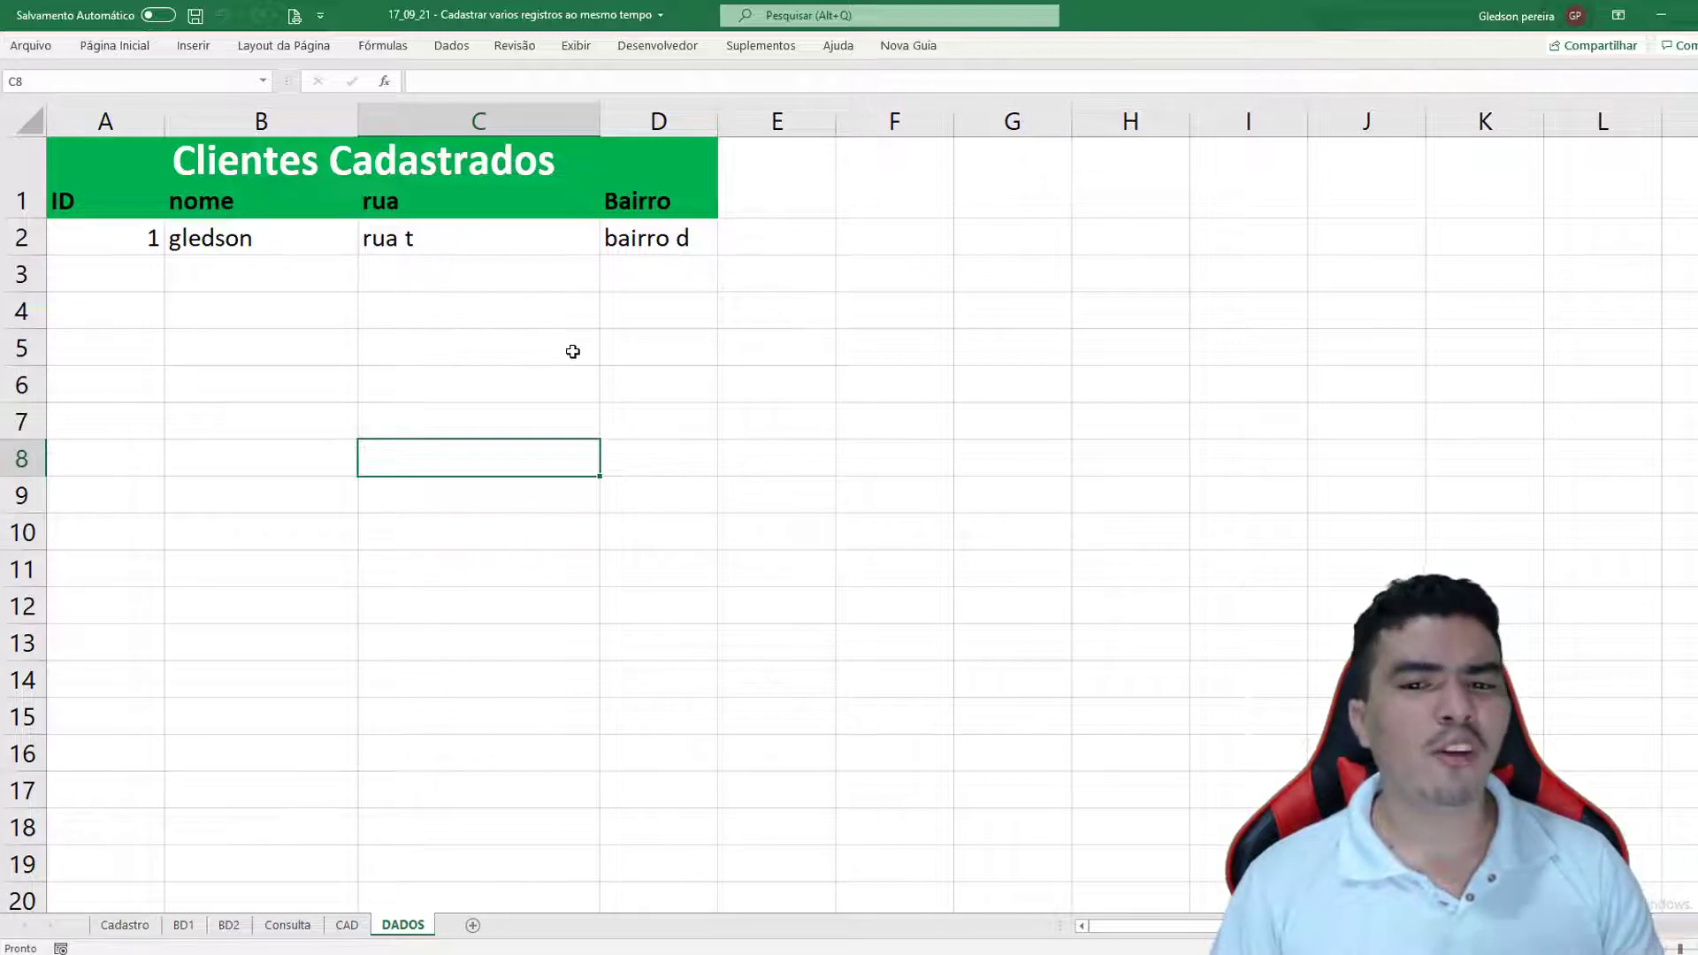
pyautogui.click(347, 925)
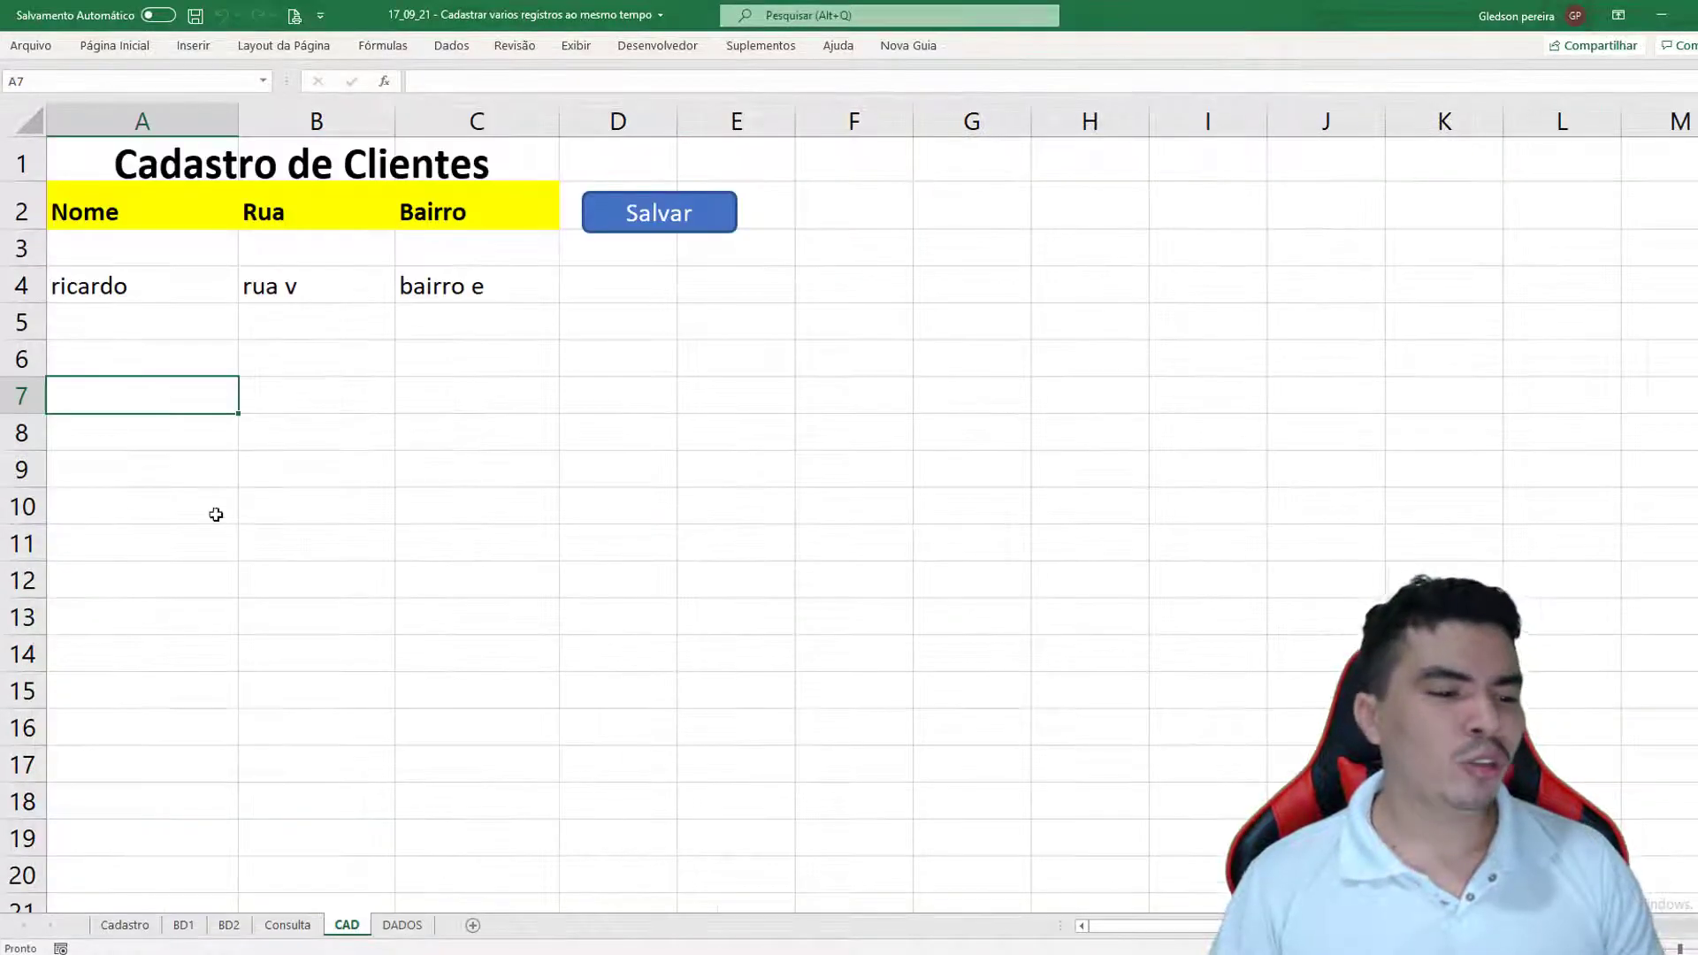
pyautogui.moveTo(115, 261); pyautogui.dragTo(146, 599)
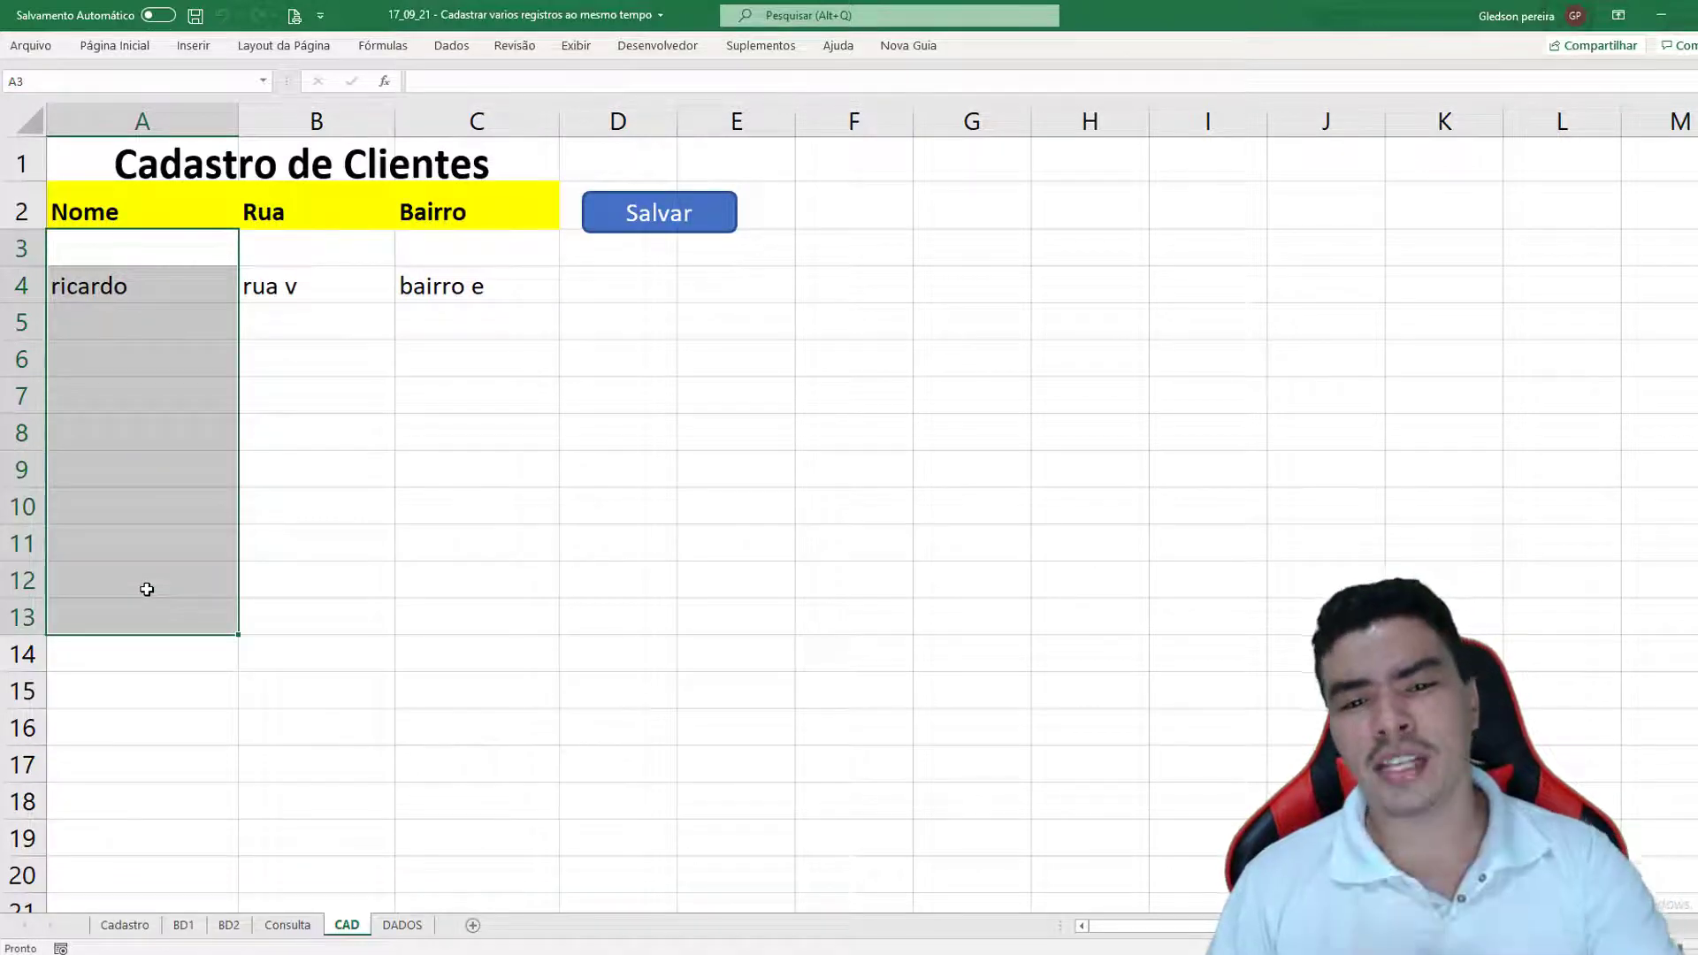
pyautogui.click(402, 924)
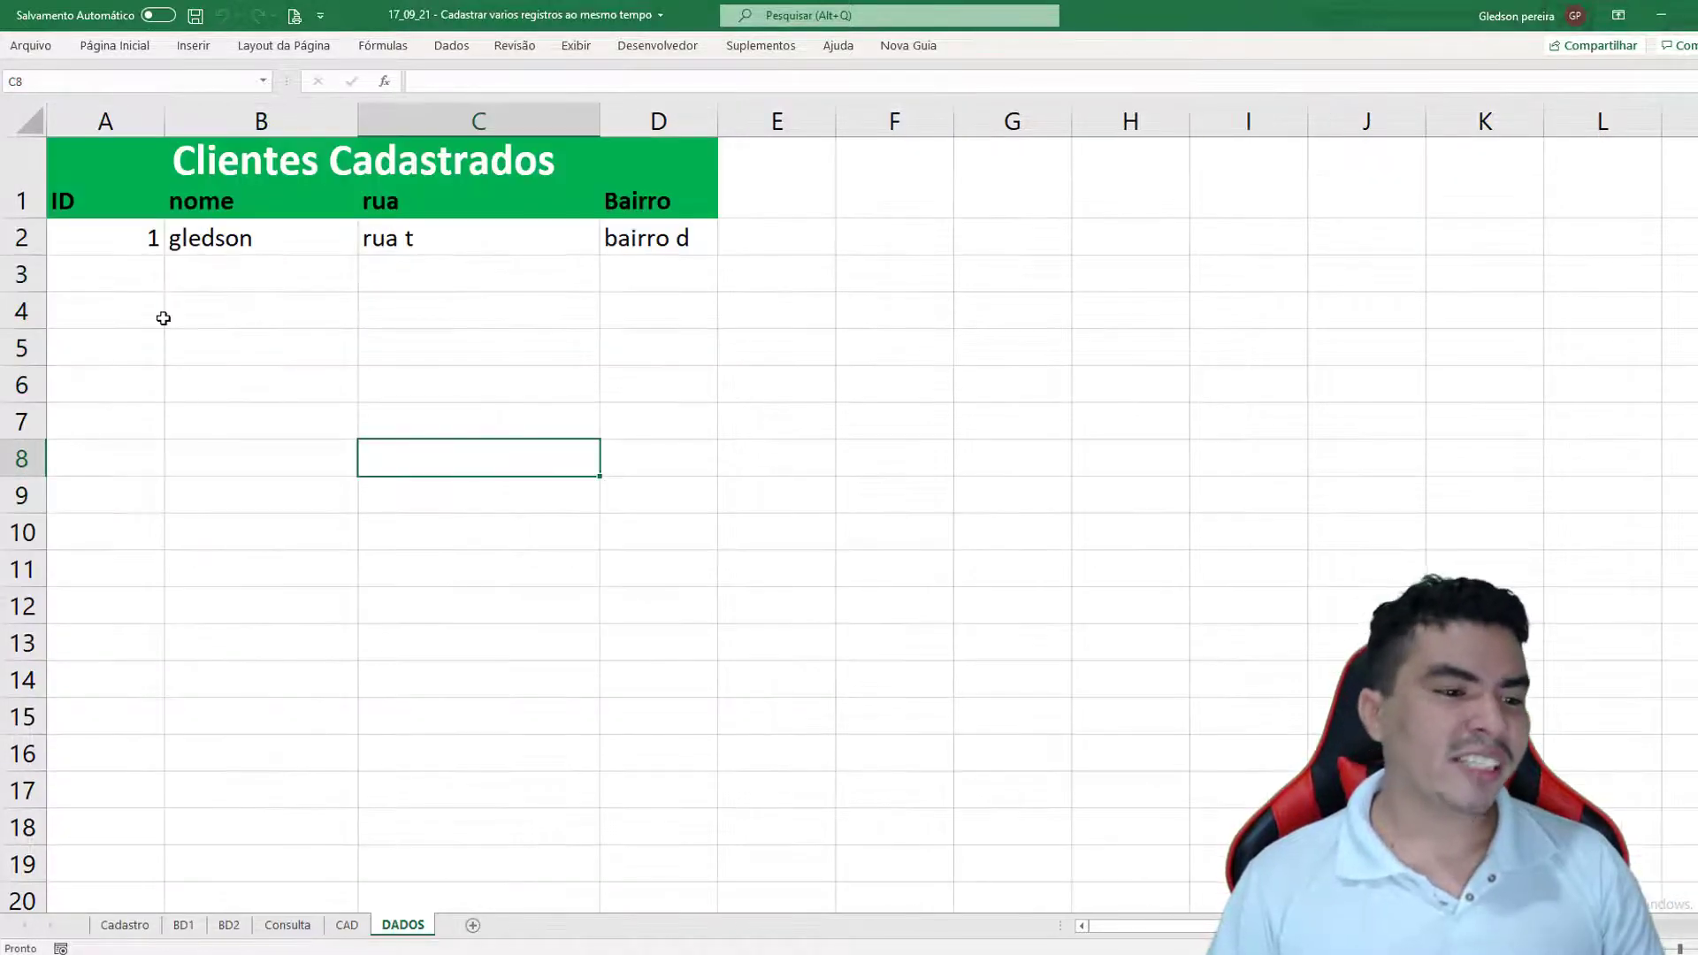
pyautogui.click(133, 245)
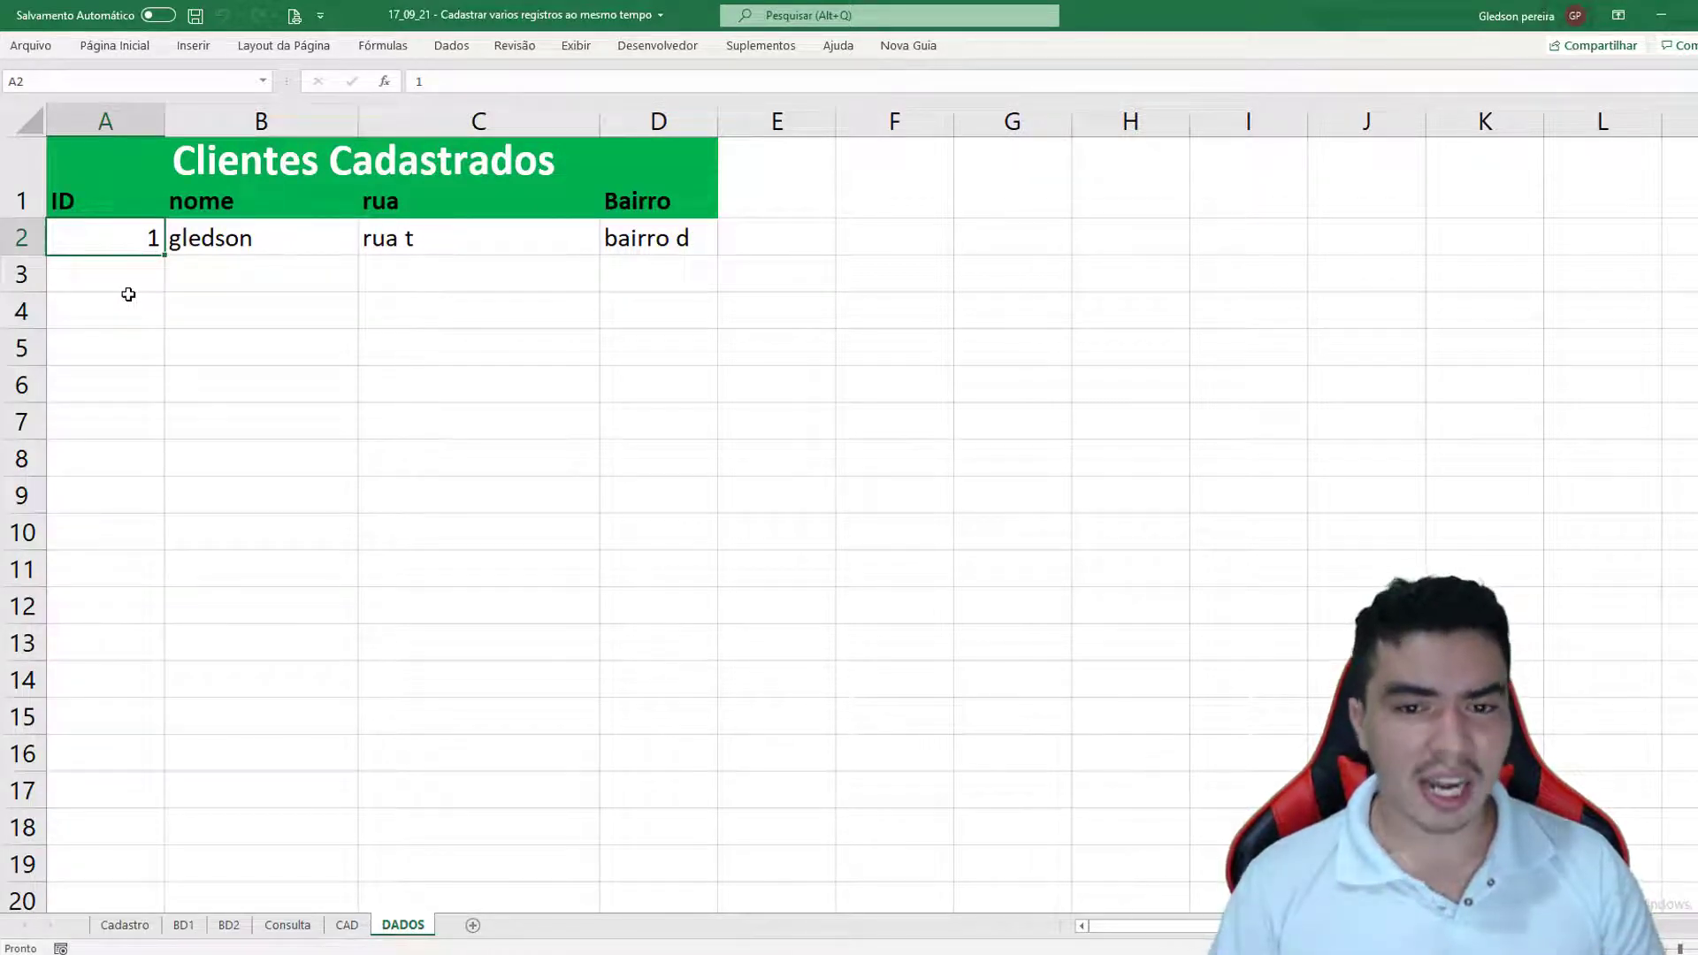
# Clear the leftover client row A4:C4 on the CAD form
pyautogui.click(346, 924)
pyautogui.click(432, 539)
pyautogui.moveTo(104, 288); pyautogui.dragTo(459, 287)
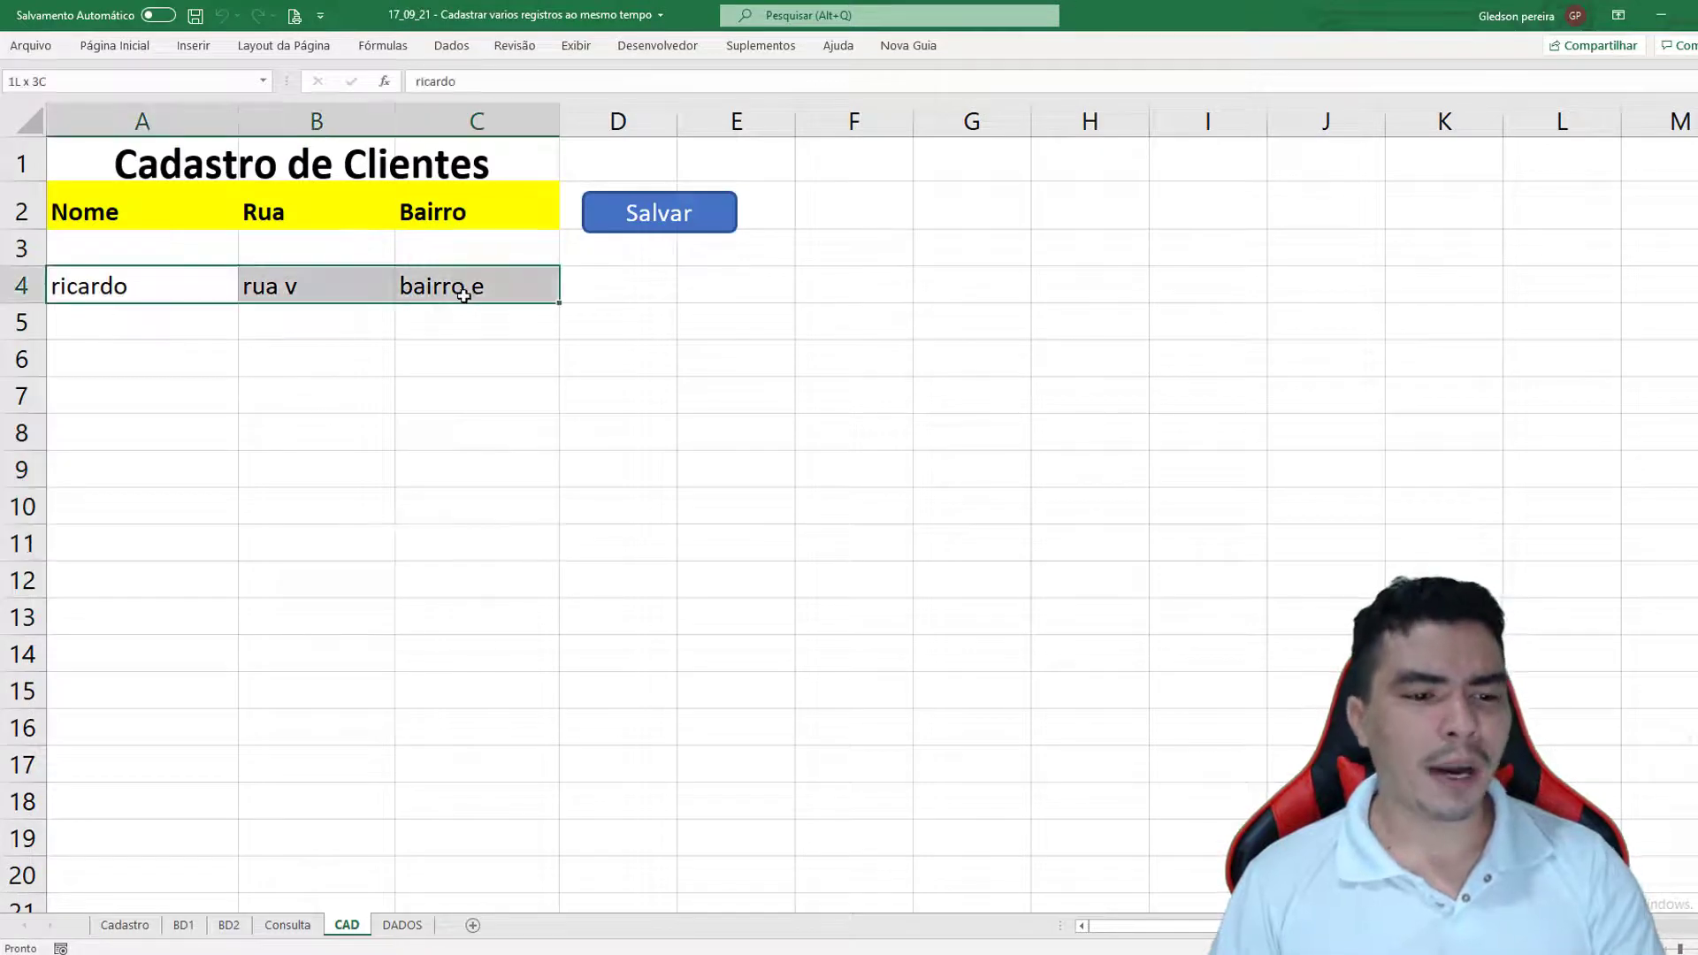
pyautogui.press('Delete')
pyautogui.click(488, 530)
# Delete the saved record rows A2:E3 from DADOS and return to the blank CAD form
pyautogui.click(402, 924)
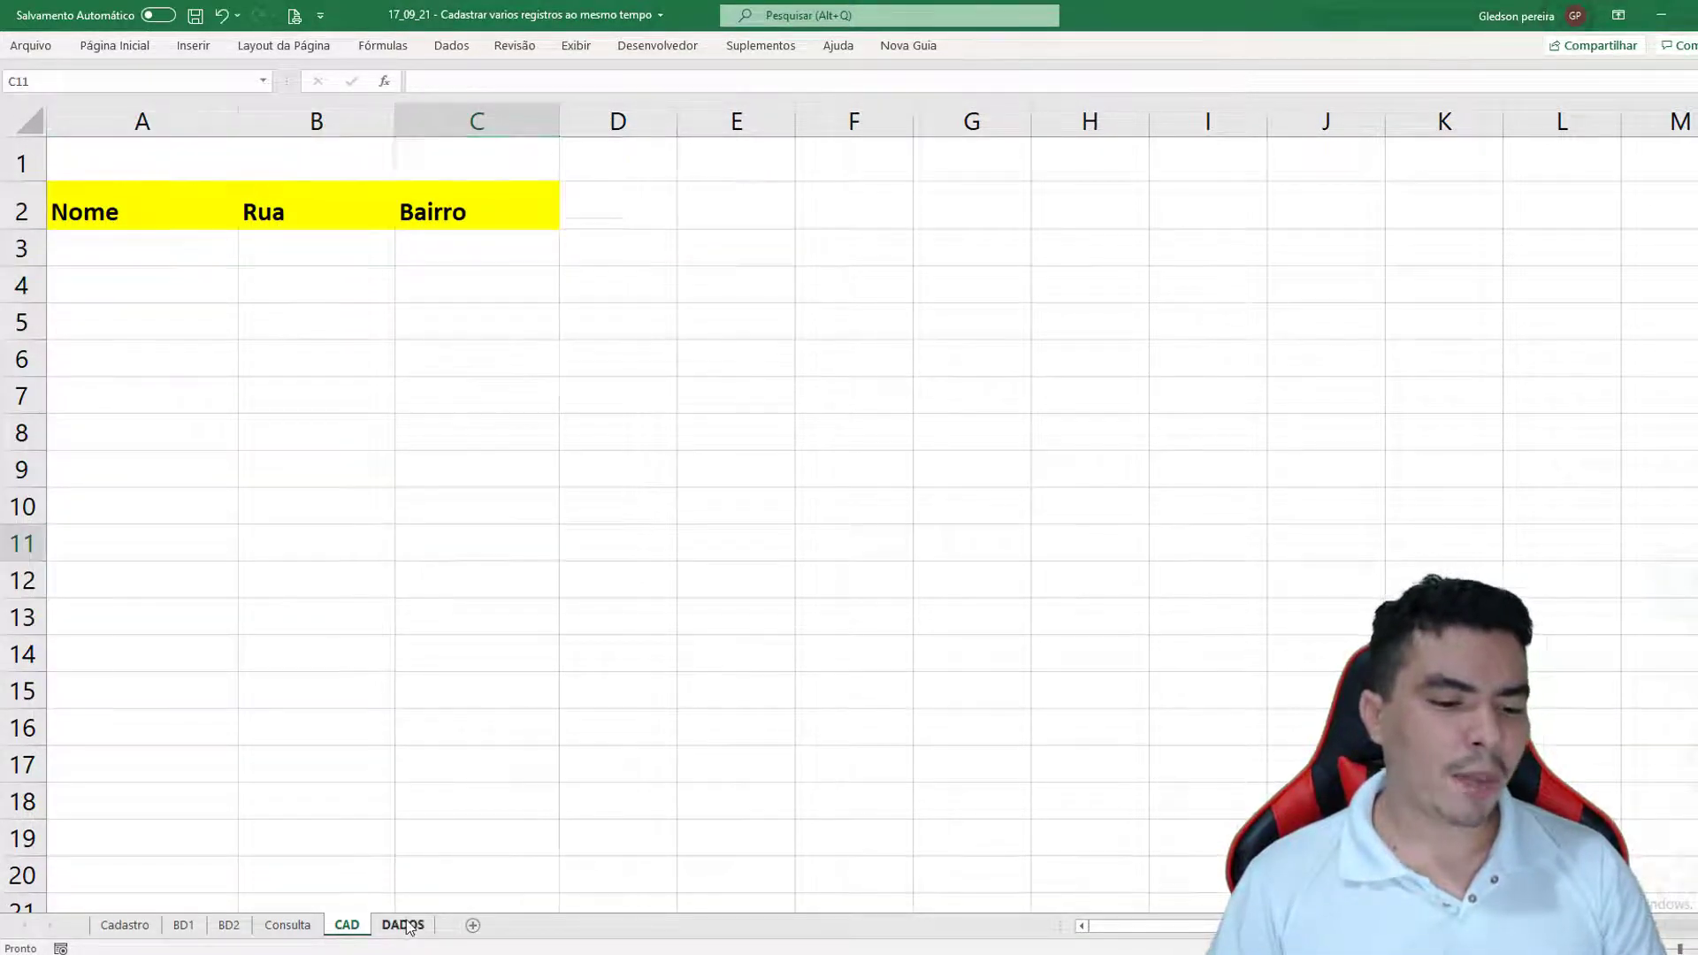
pyautogui.moveTo(125, 238); pyautogui.dragTo(766, 272)
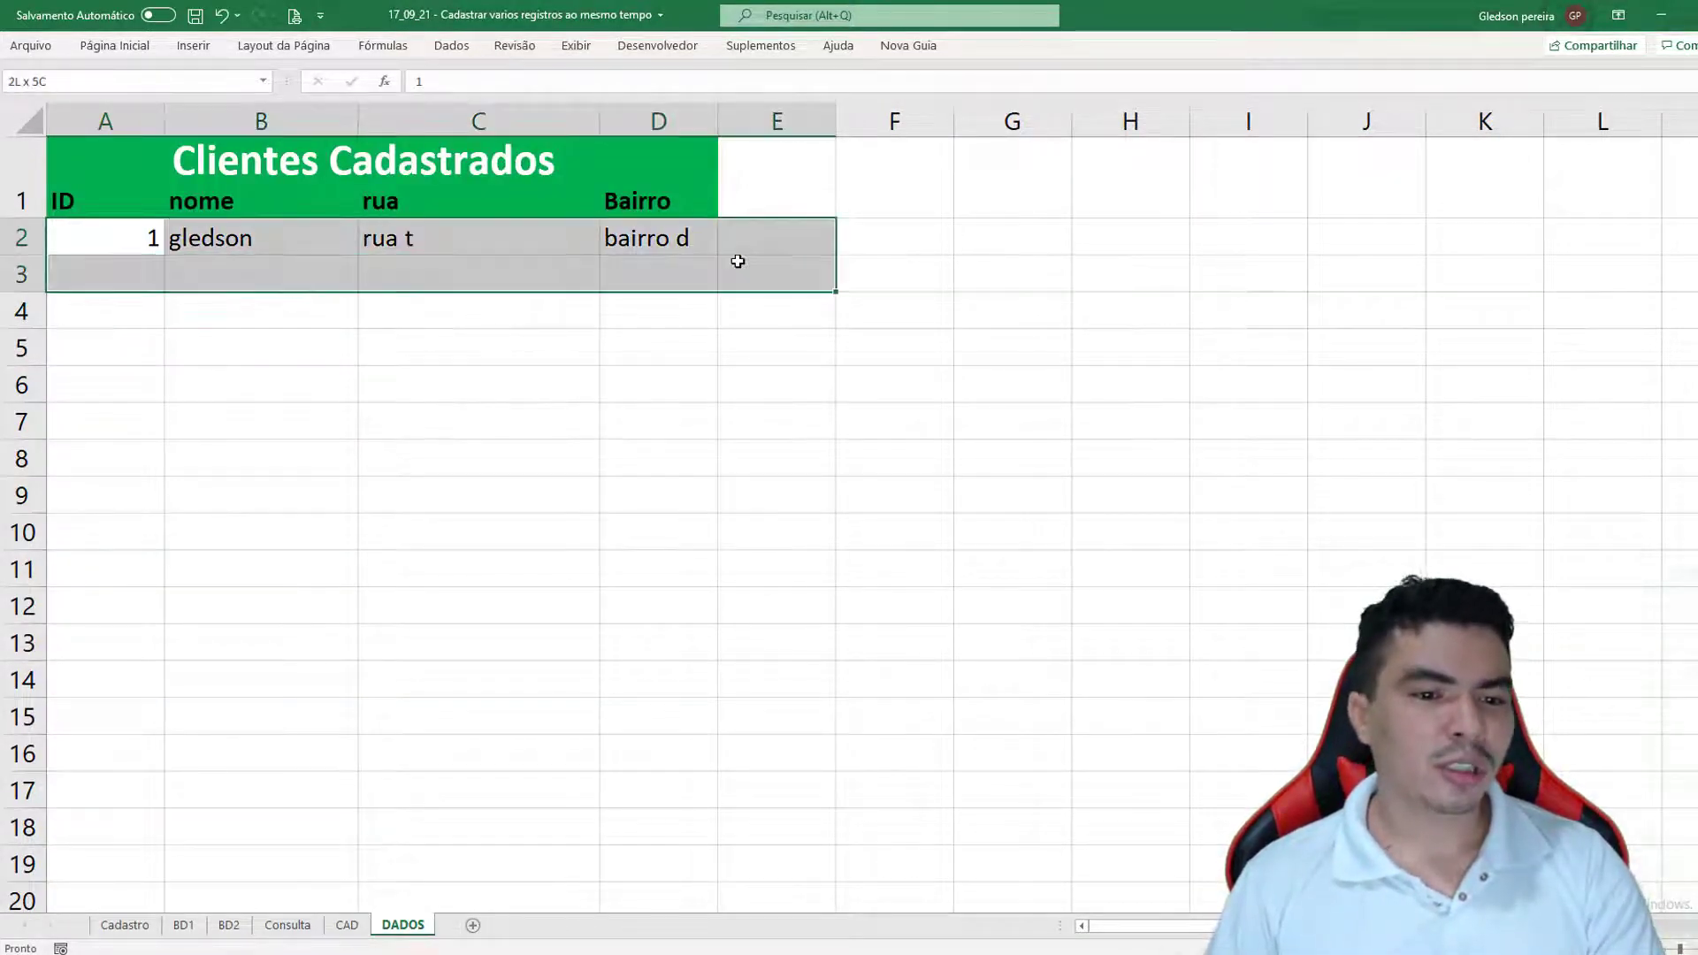
pyautogui.press('Delete')
pyautogui.click(606, 459)
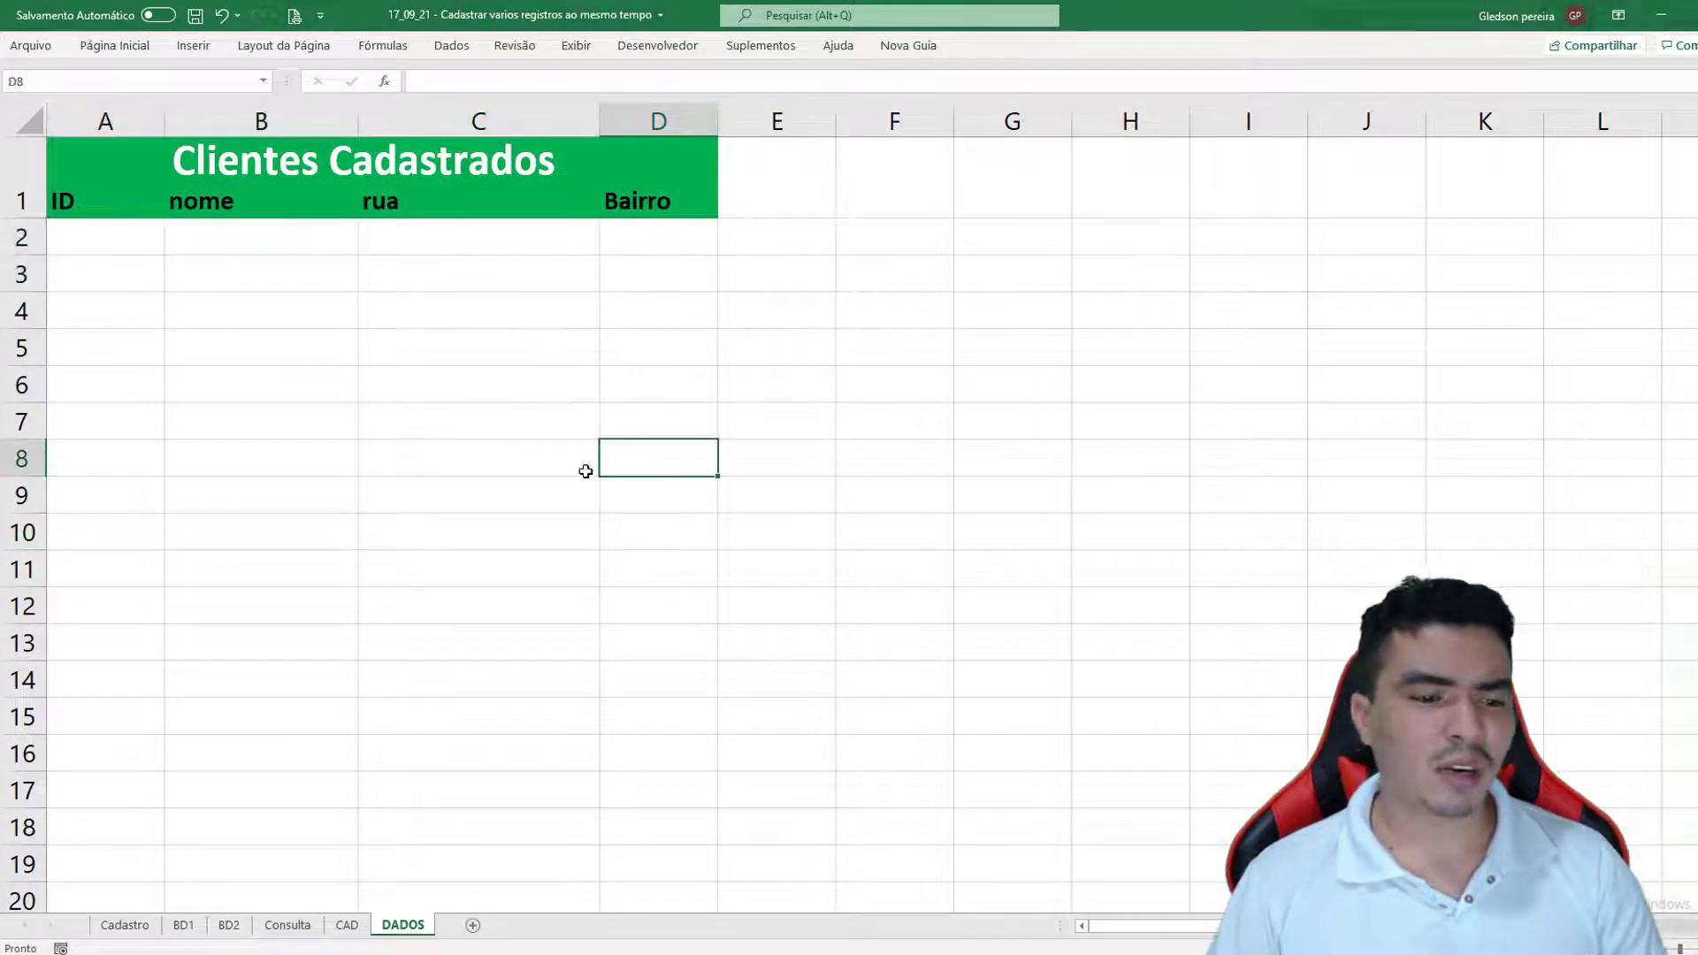
pyautogui.click(347, 924)
pyautogui.click(645, 449)
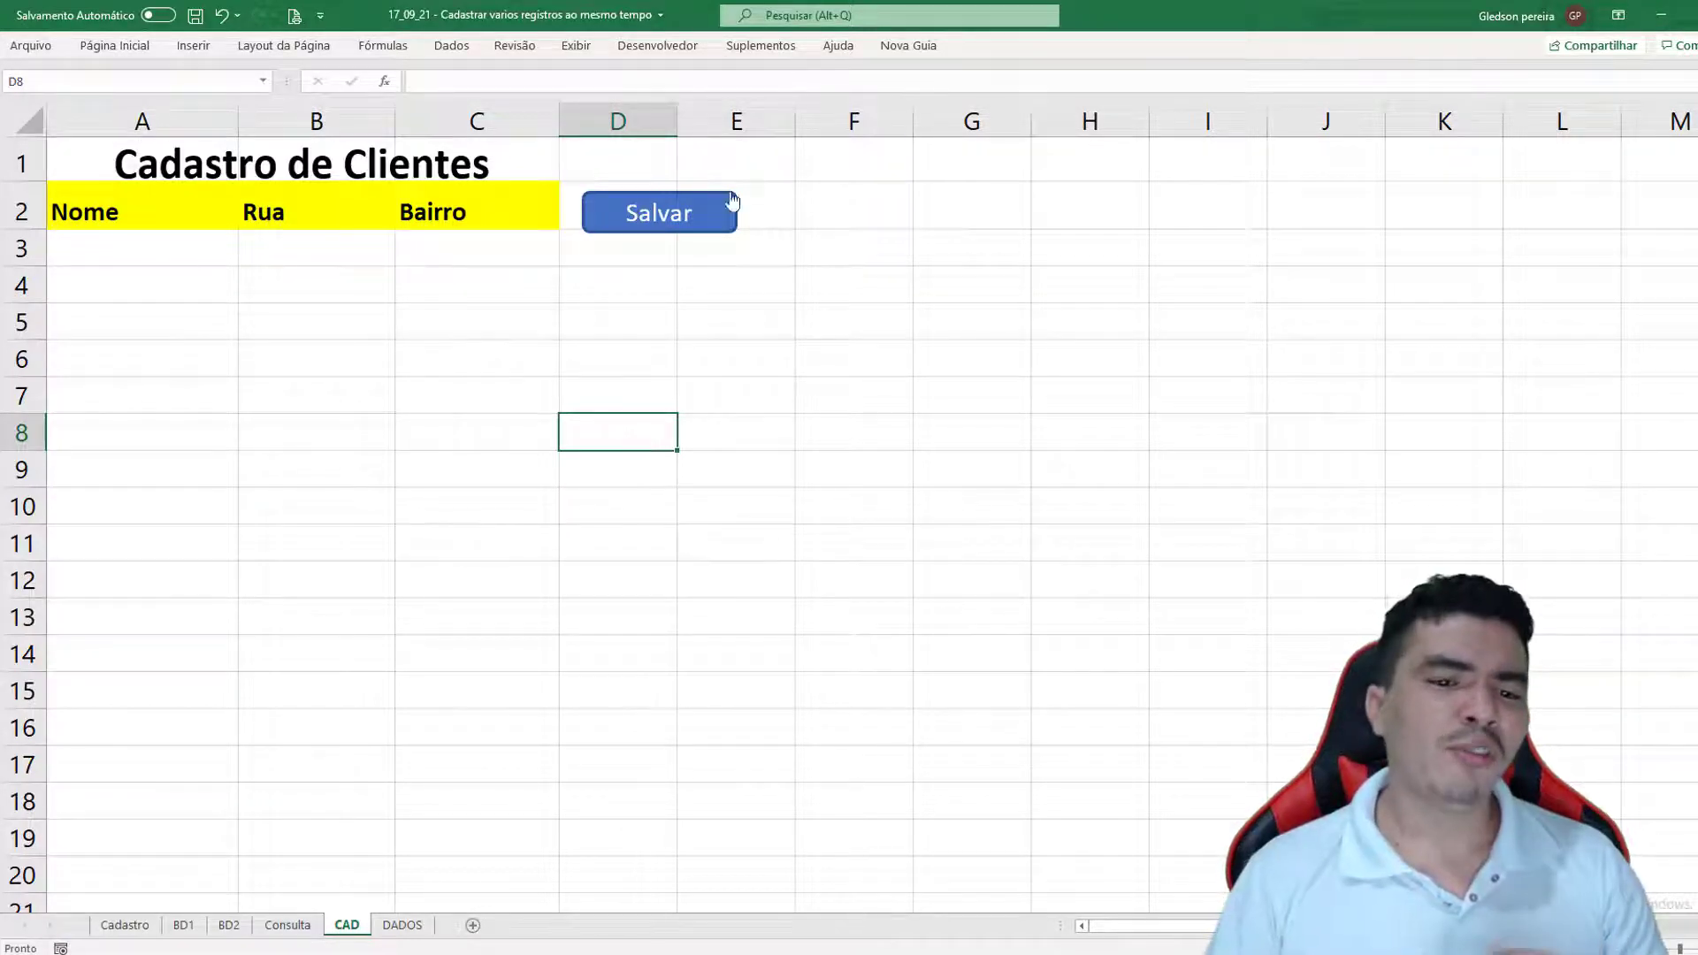
# Open the Salvar shape's assigned macro code through Atribuir macro > Editar
pyautogui.click(743, 330)
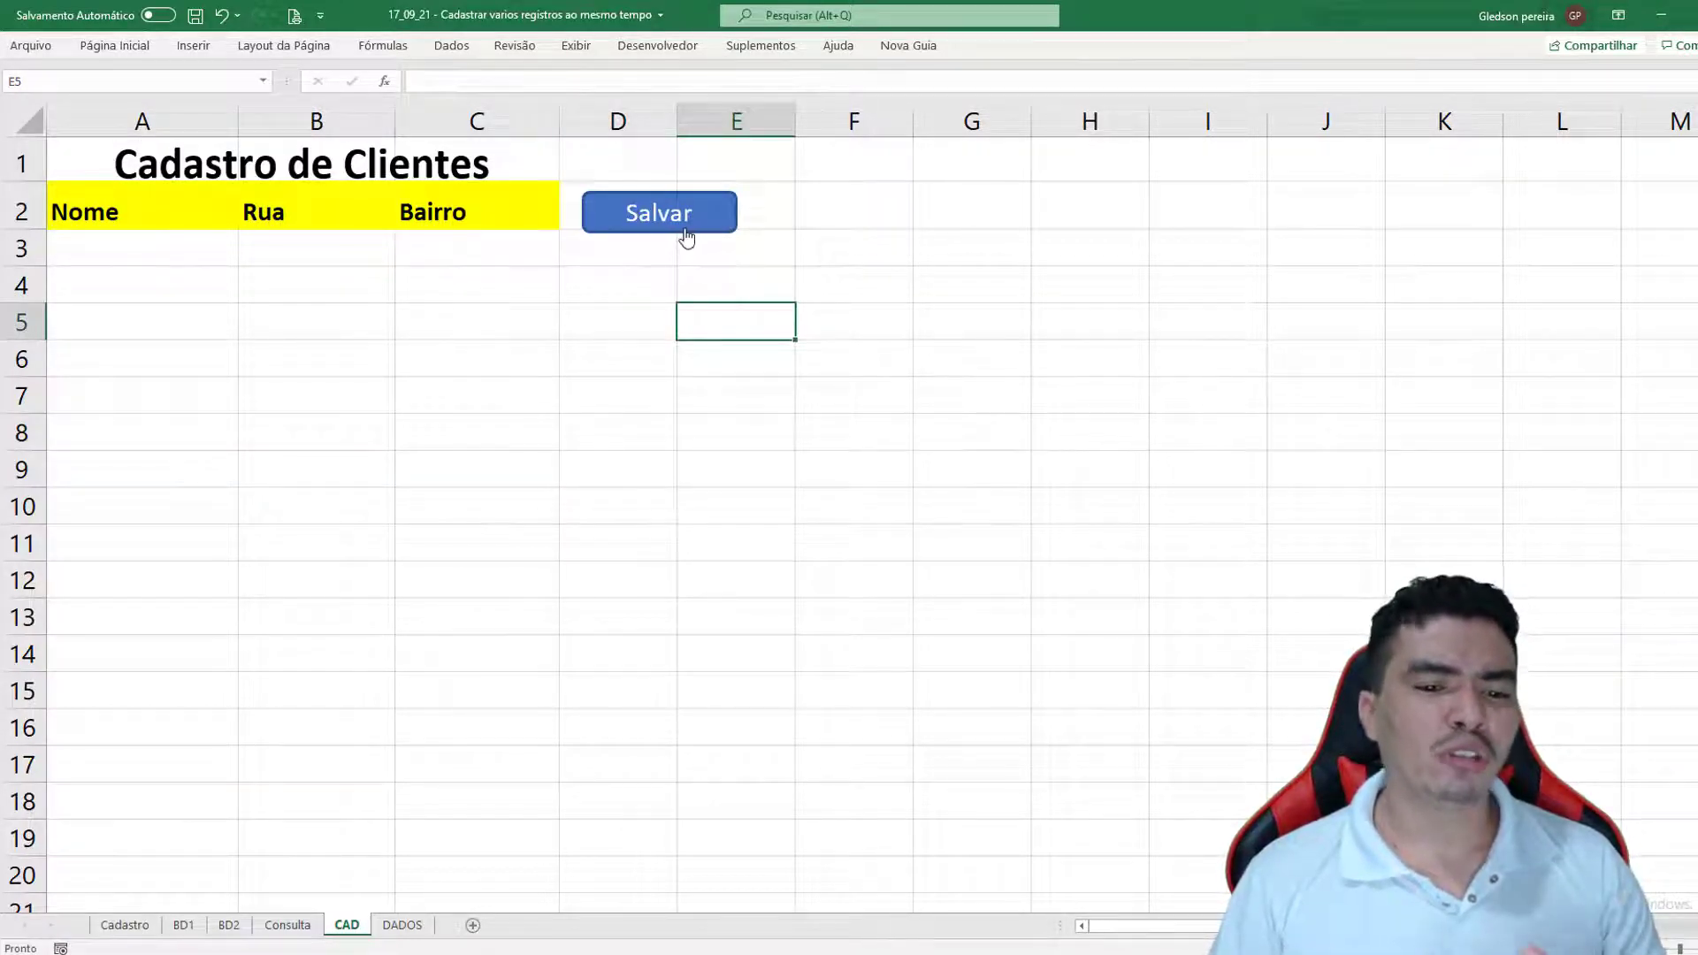
pyautogui.rightClick(685, 232)
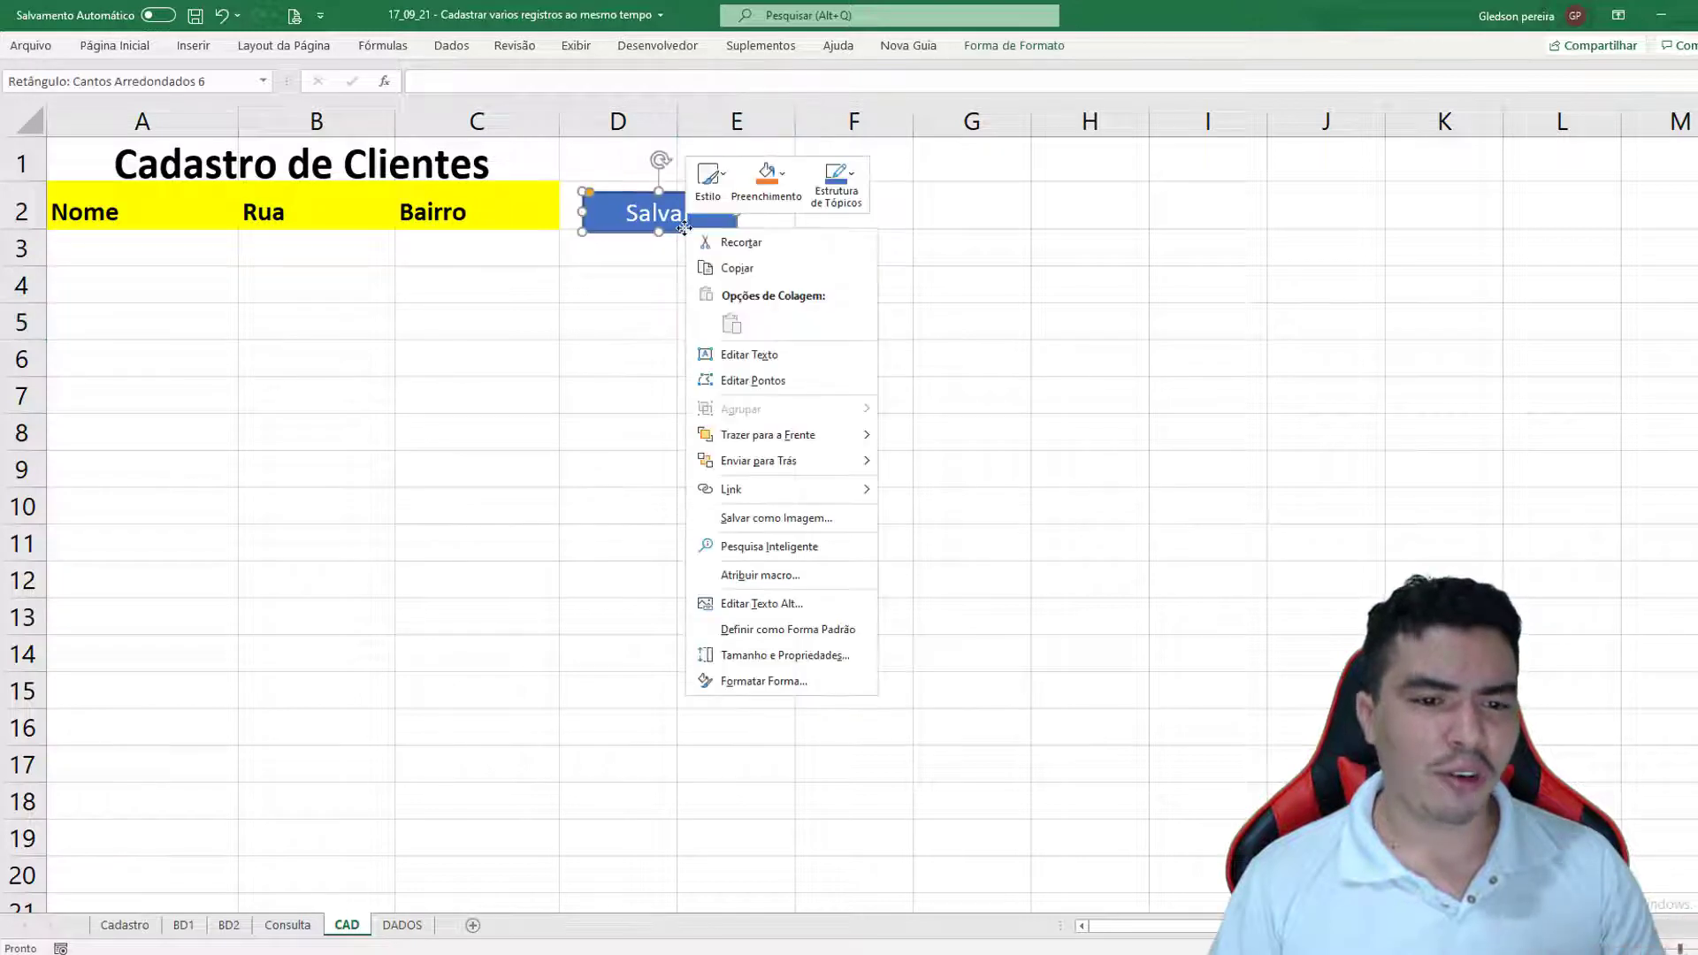
pyautogui.click(764, 576)
pyautogui.click(937, 453)
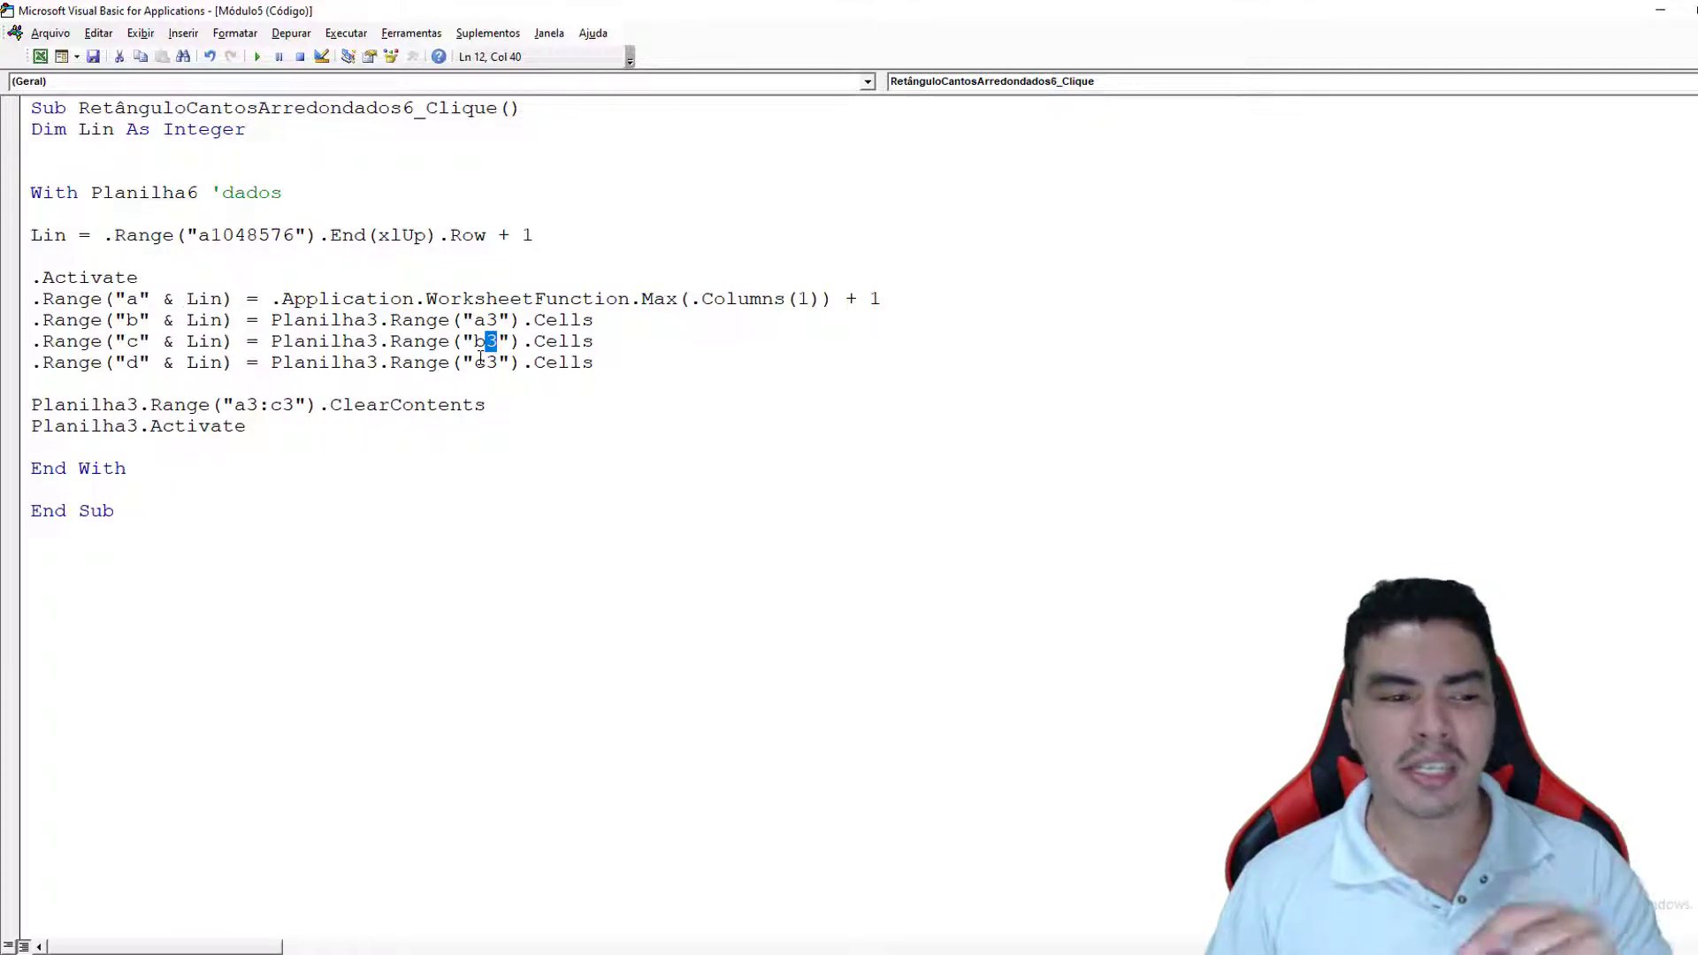
# Add 'I As Integer' to the Lin declaration line
pyautogui.press('Down')
pyautogui.press('Down')
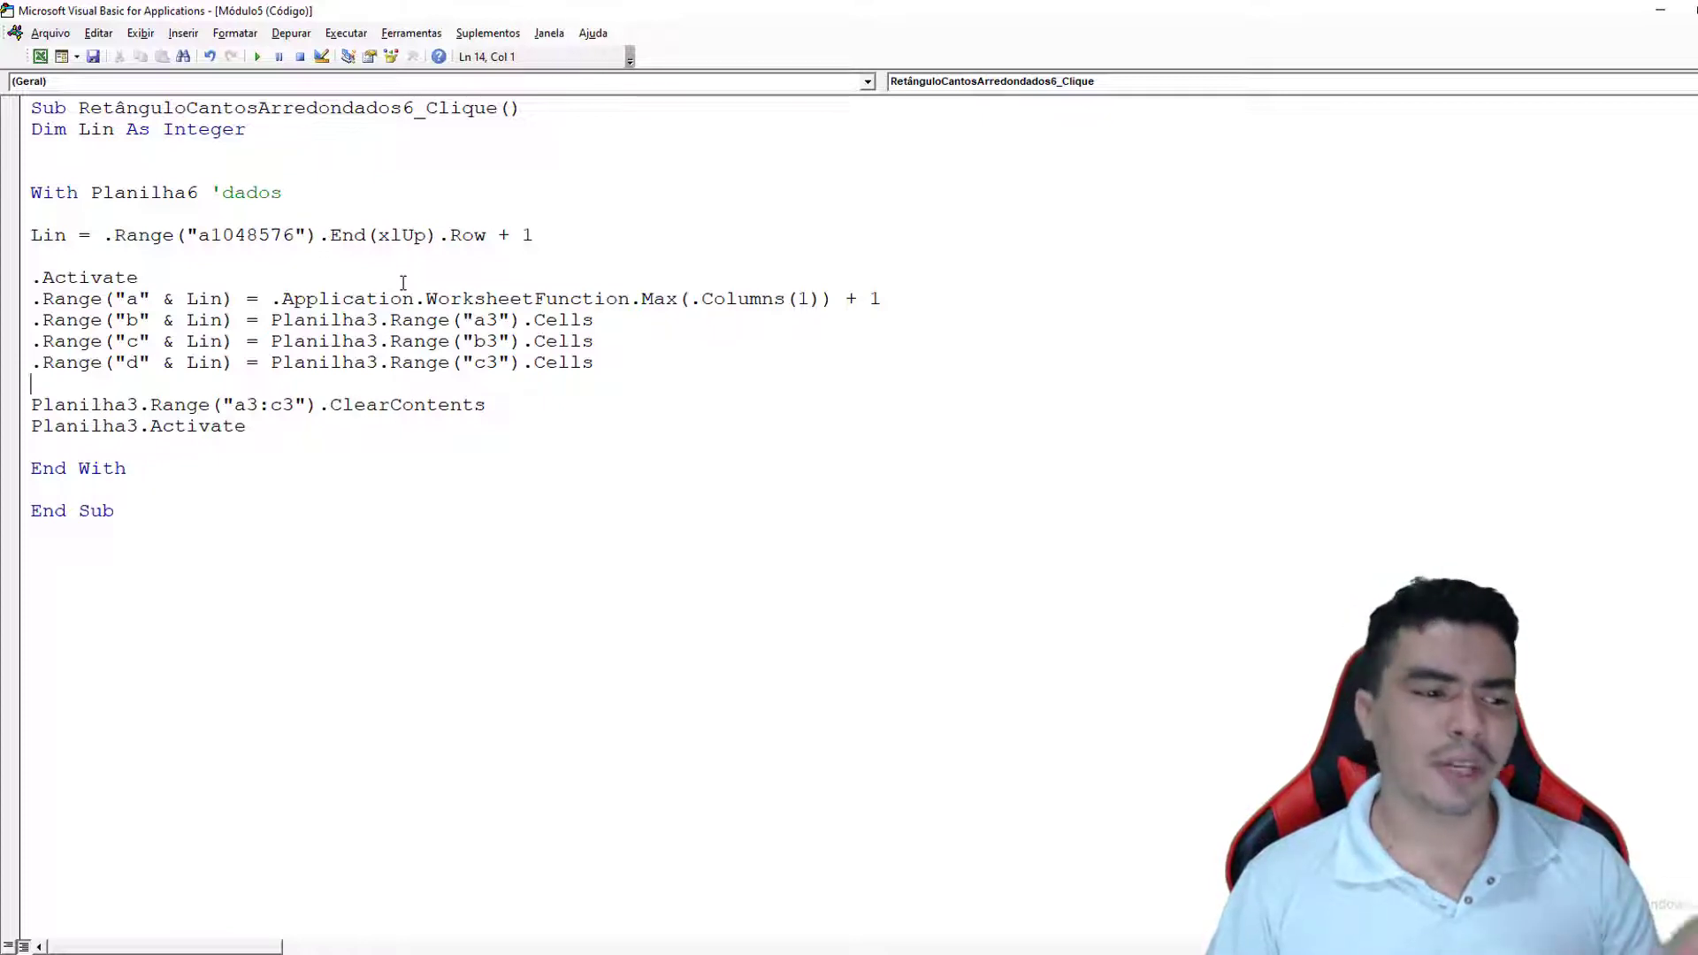
pyautogui.click(266, 132)
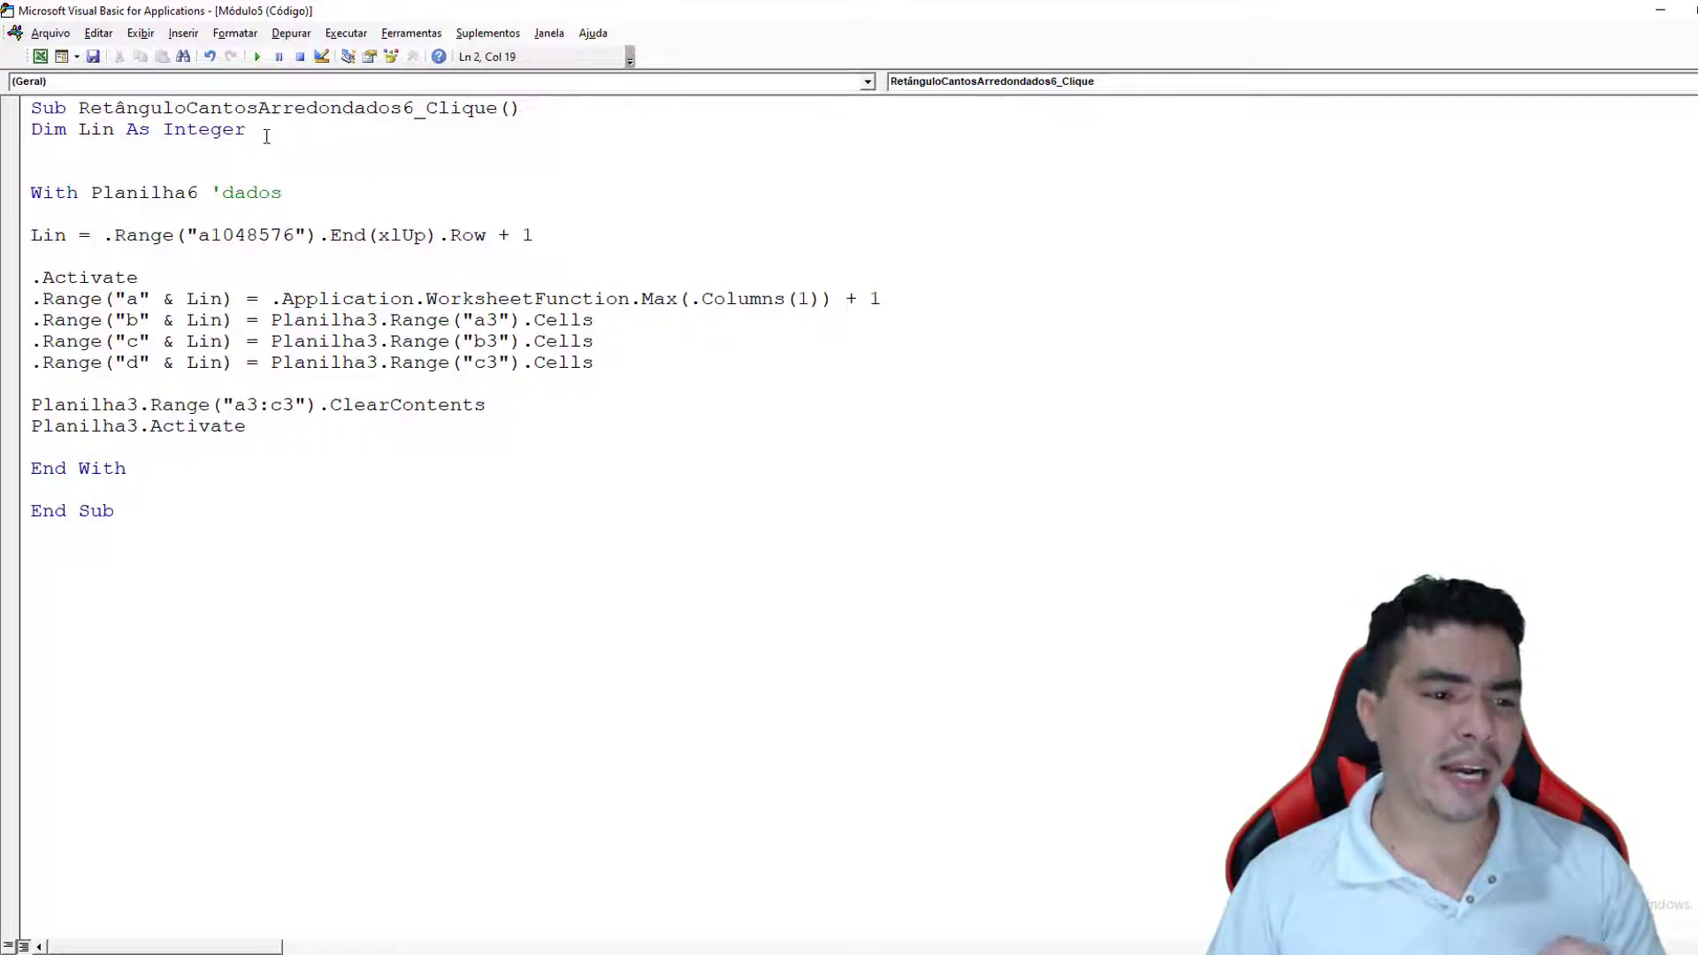
pyautogui.write(', ')
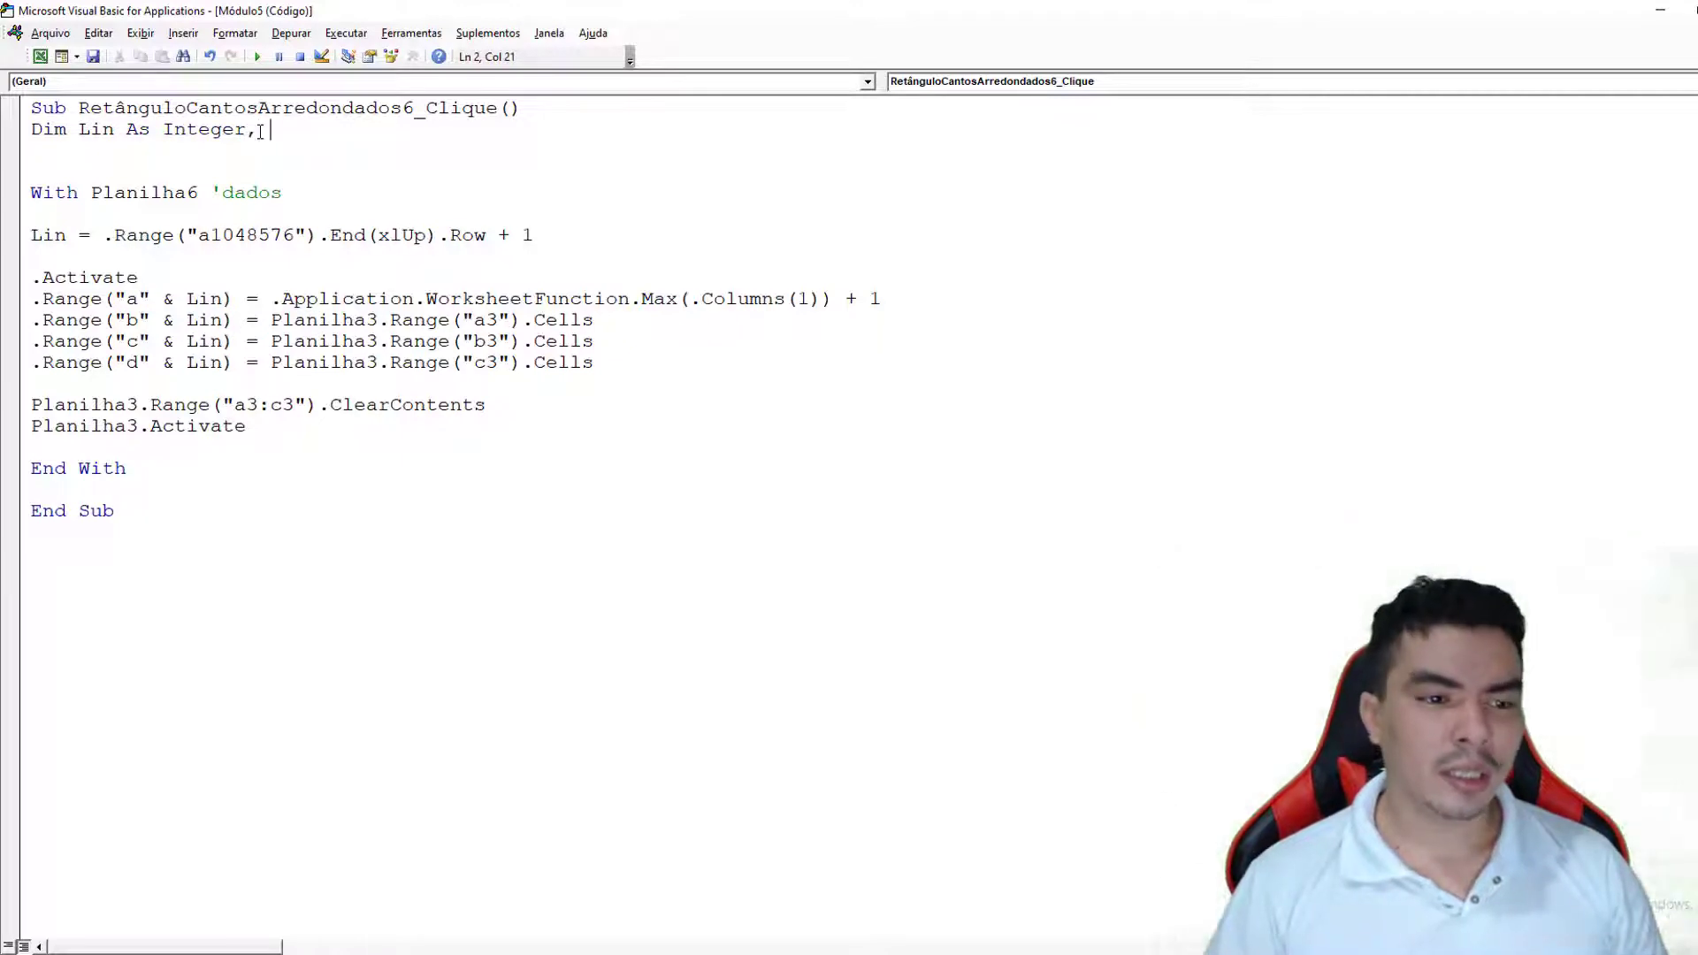
pyautogui.write('I')
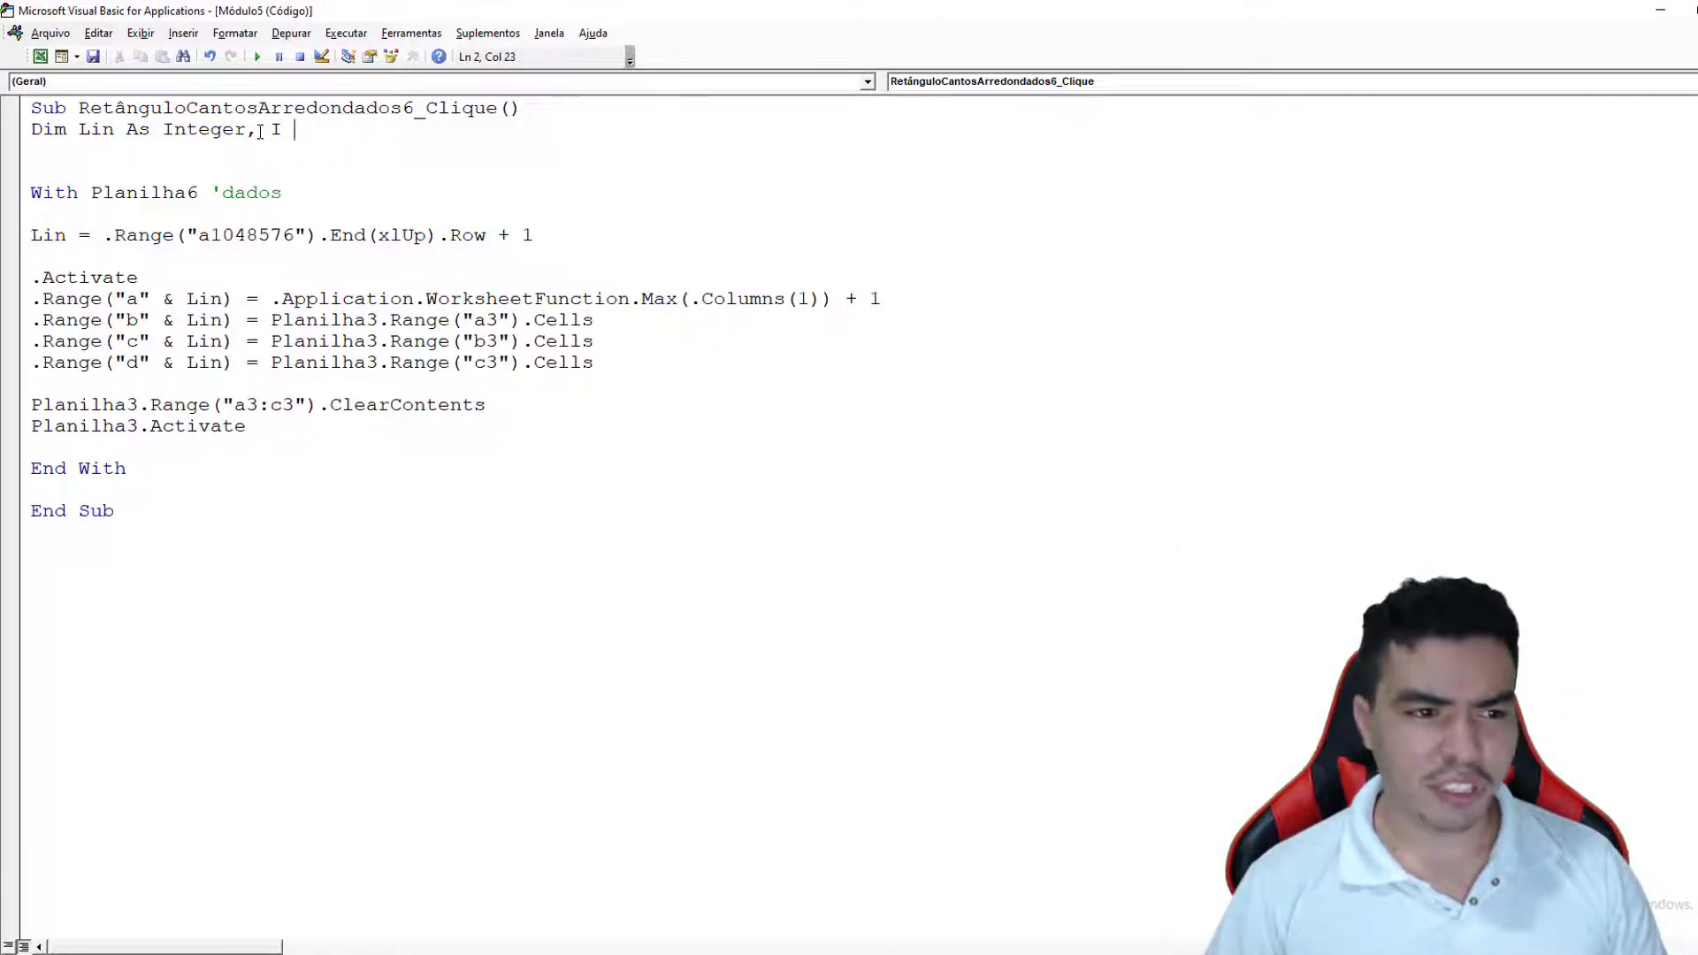
pyautogui.write(' as inte')
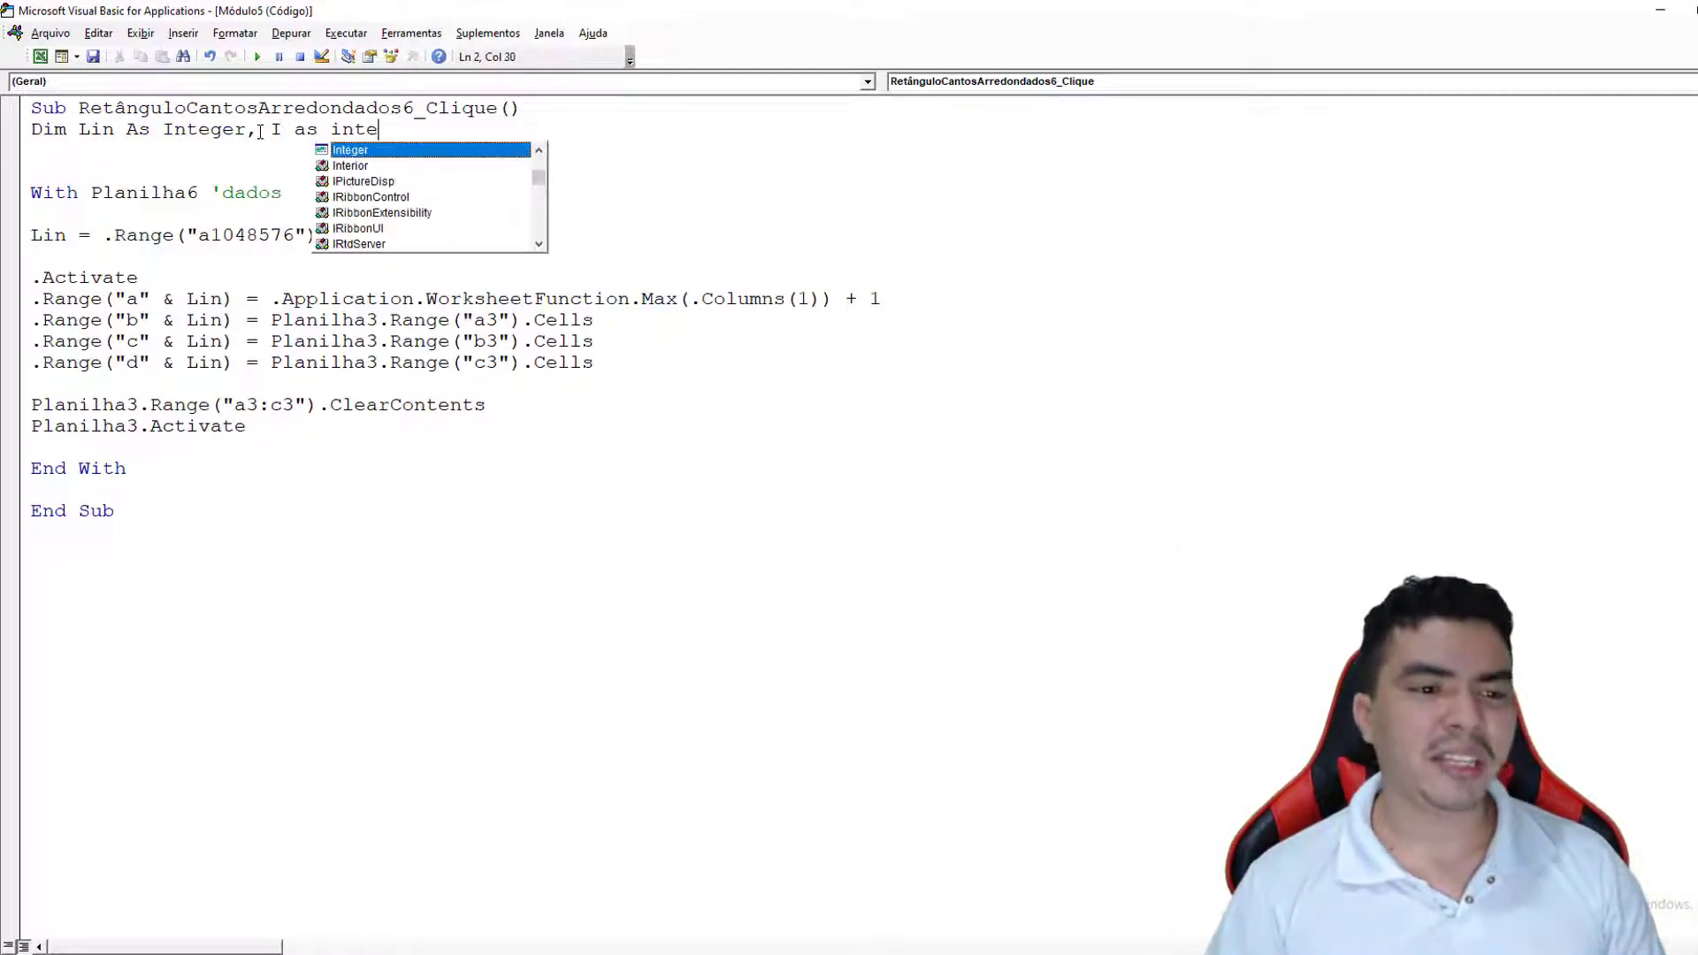
pyautogui.press('Tab')
pyautogui.click(295, 191)
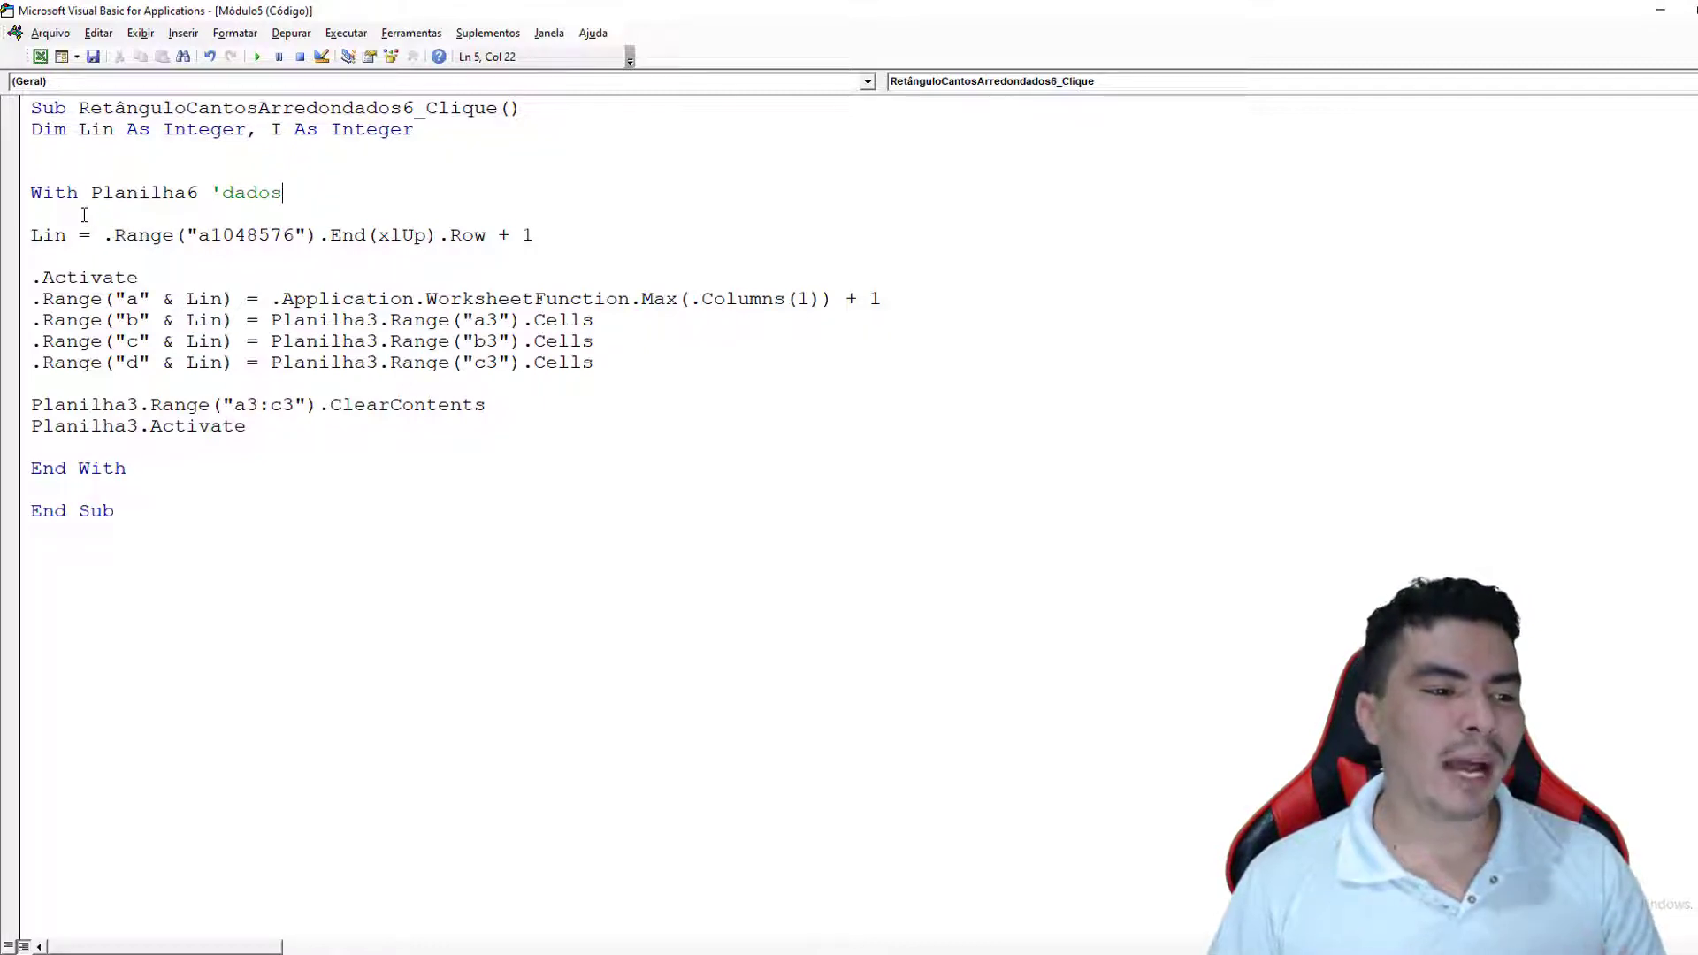
# Insert a blank line before .Activate and highlight the Lin assignment line
pyautogui.press('Return')
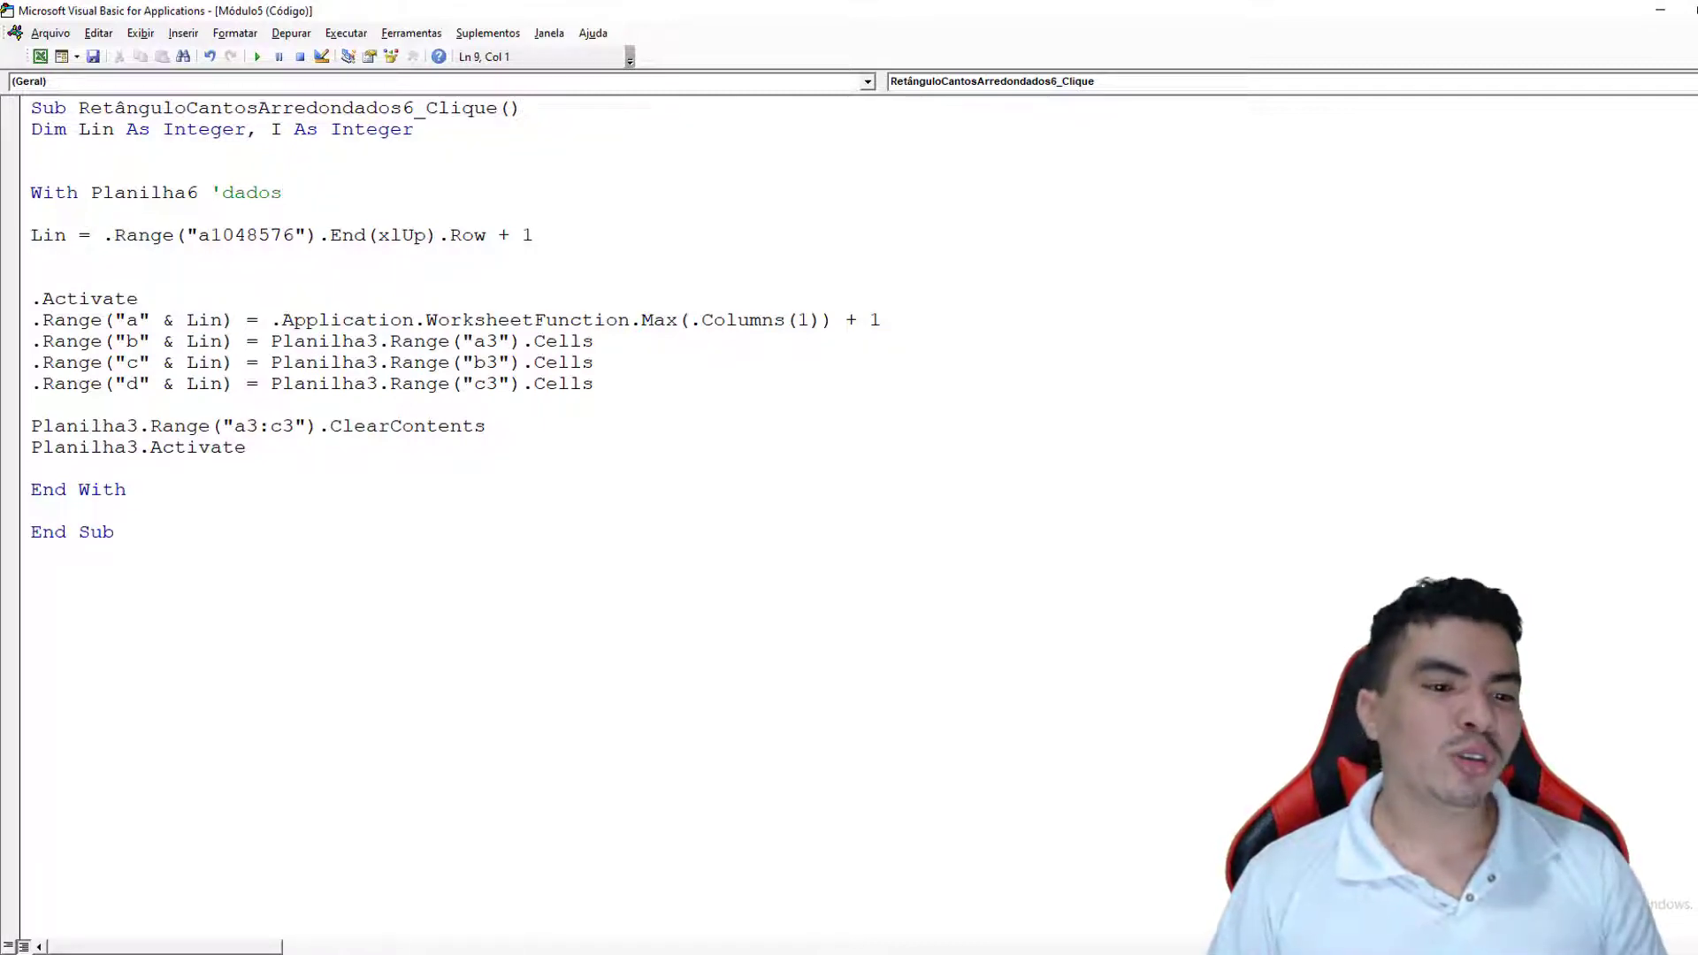
pyautogui.moveTo(32, 234); pyautogui.dragTo(543, 242)
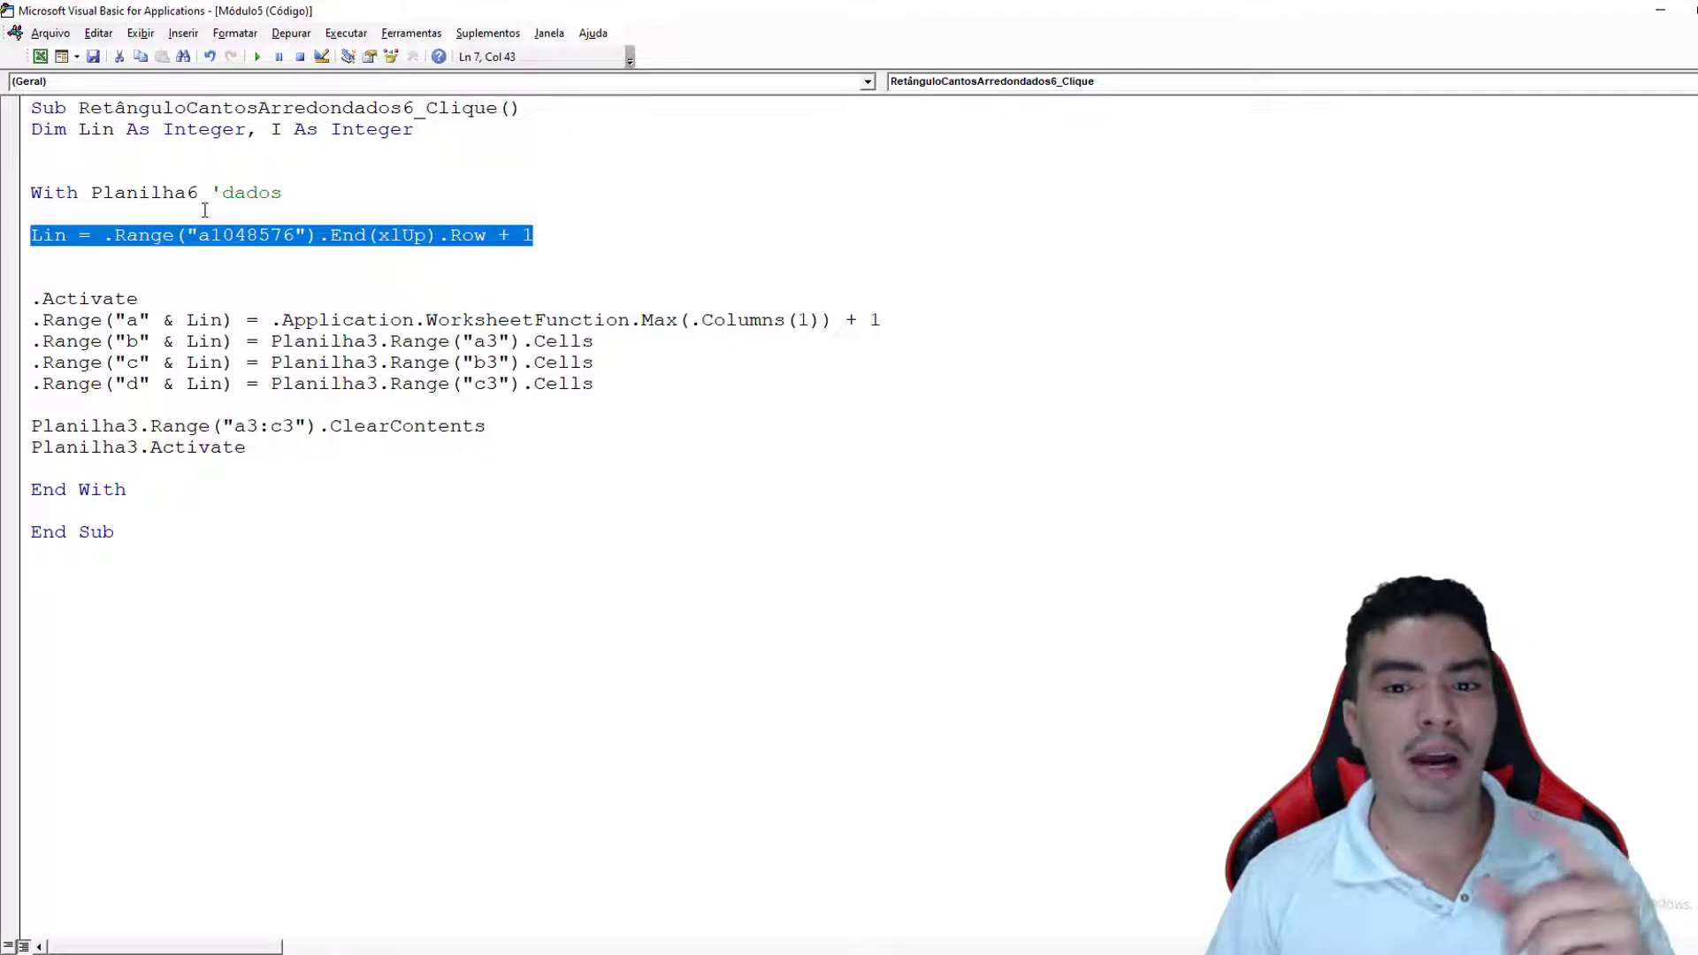
pyautogui.click(106, 218)
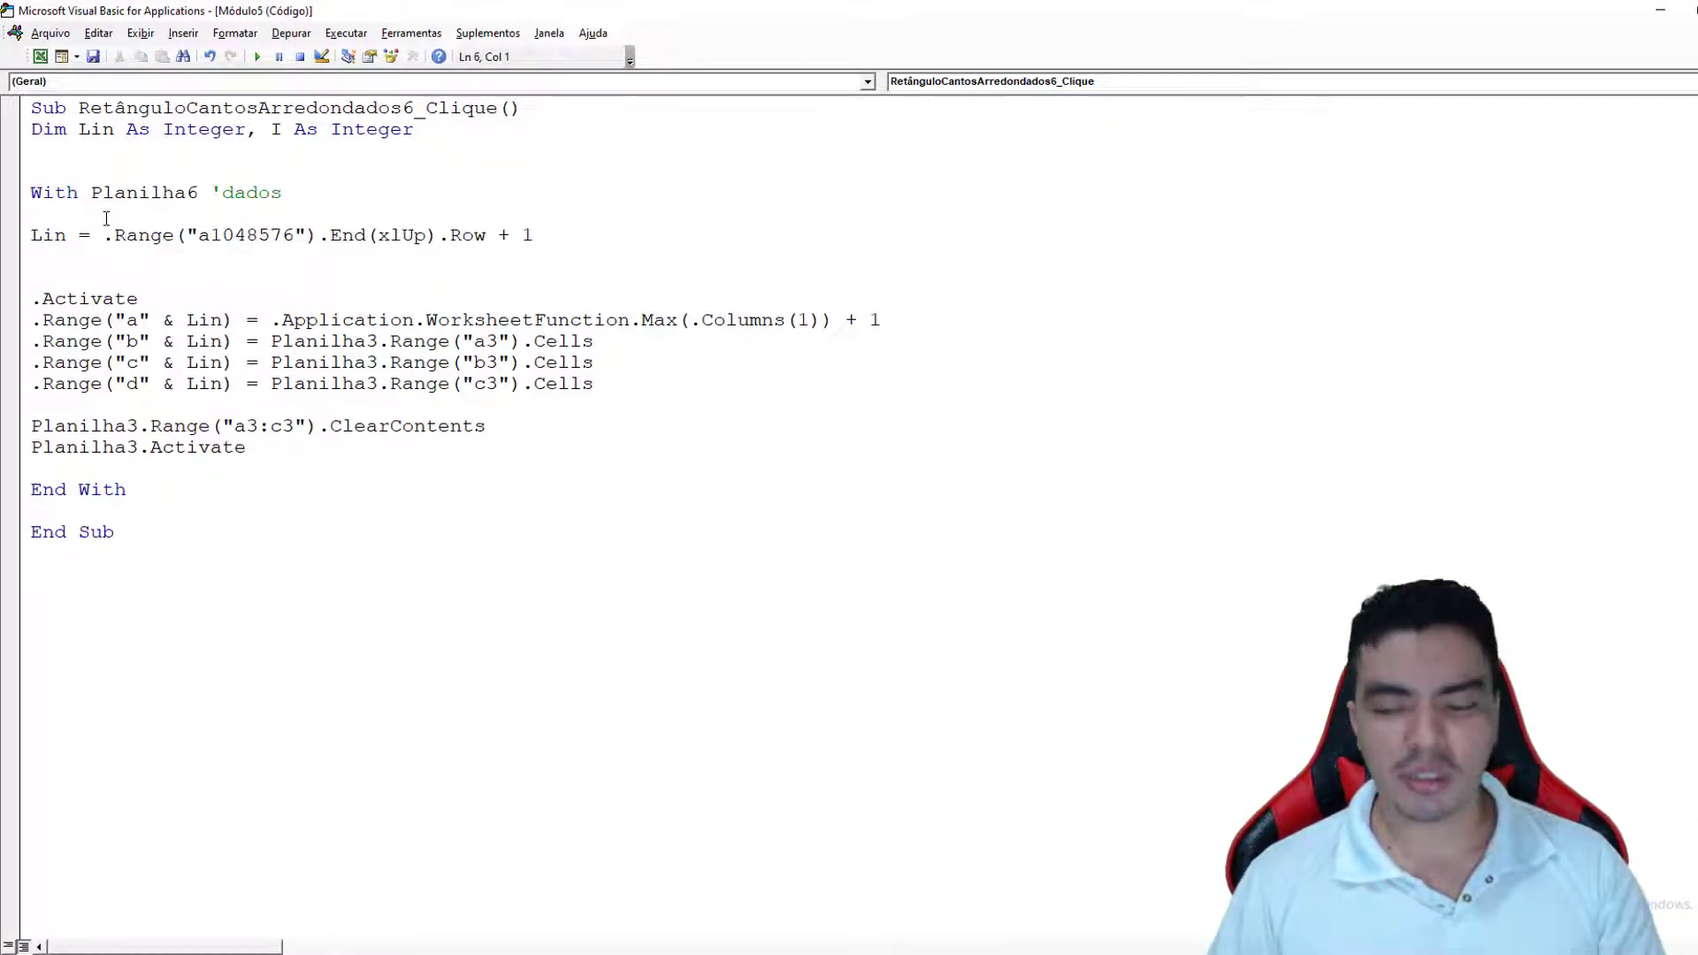
# Insert the loop line 'for i = 3 to planilha3' above the Lin assignment and show the project tree
pyautogui.press('Return')
pyautogui.write('for ')
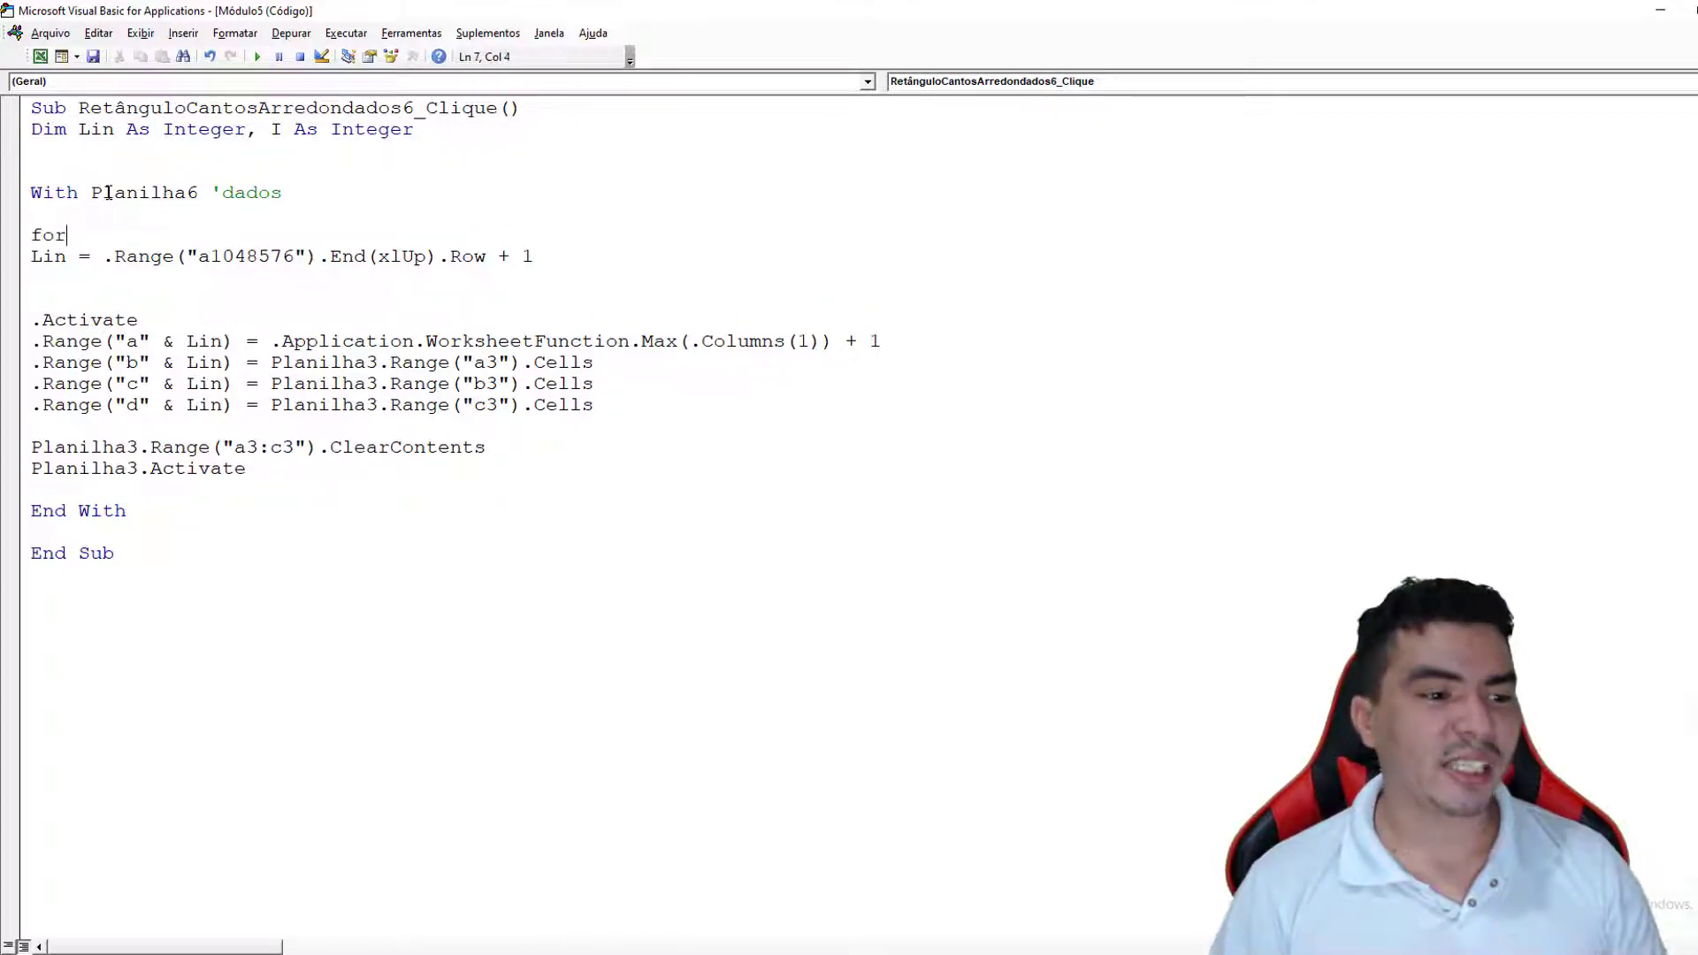
pyautogui.write('i ')
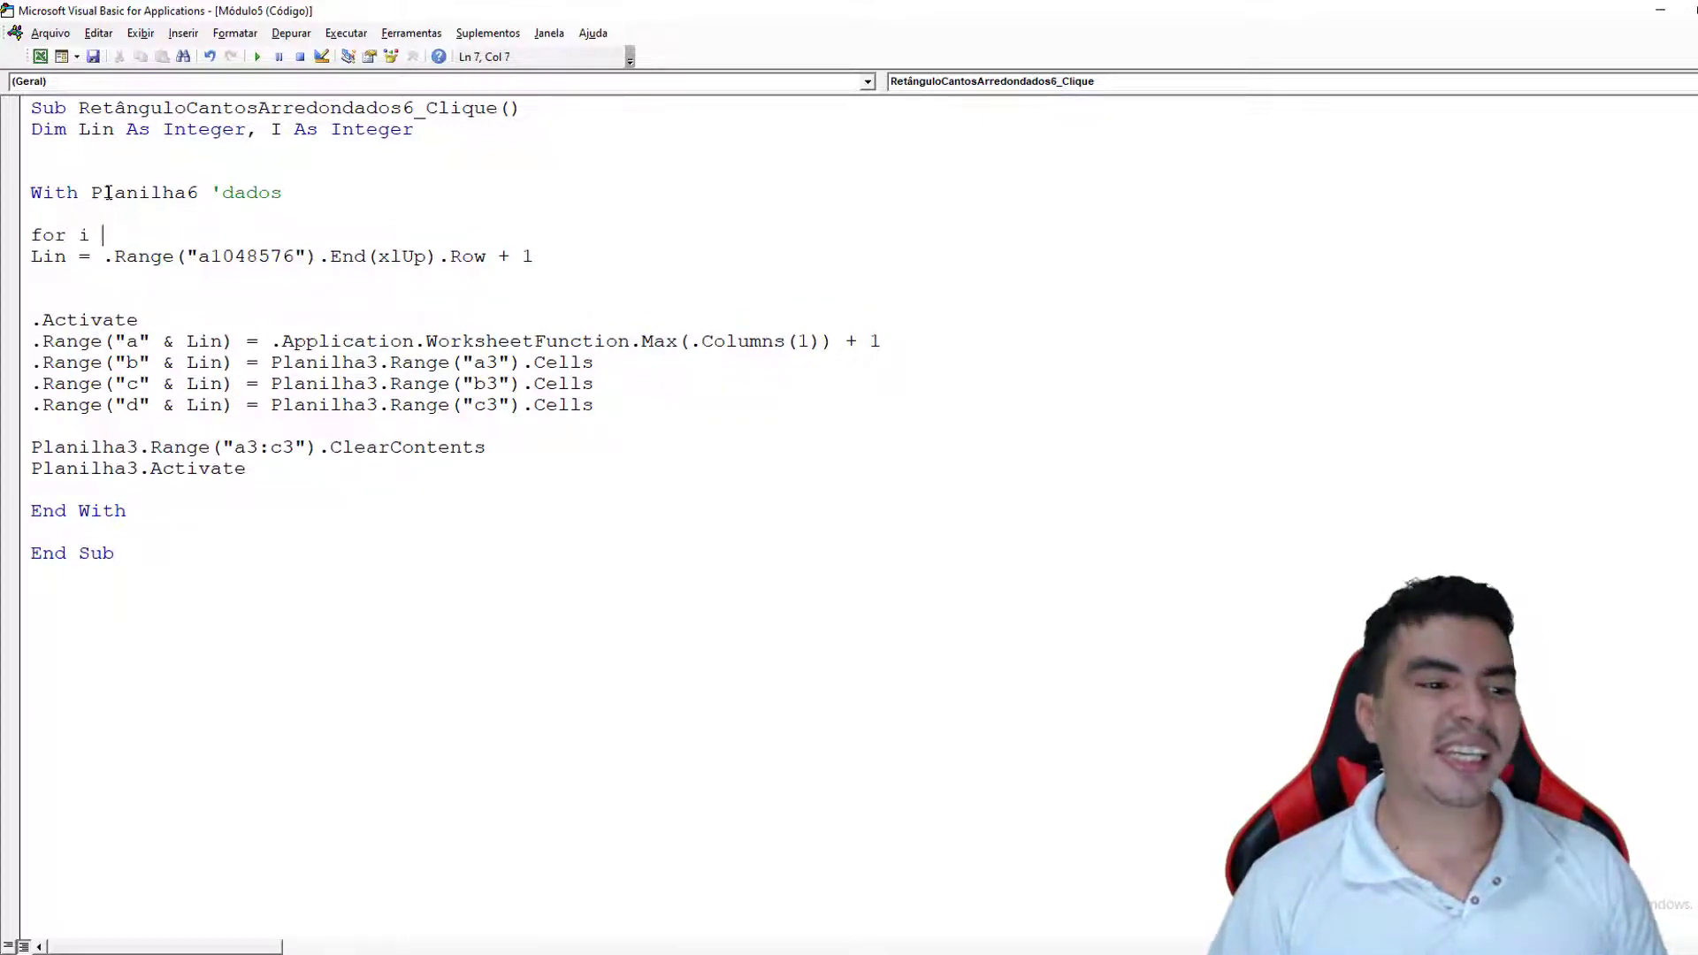
pyautogui.write('=')
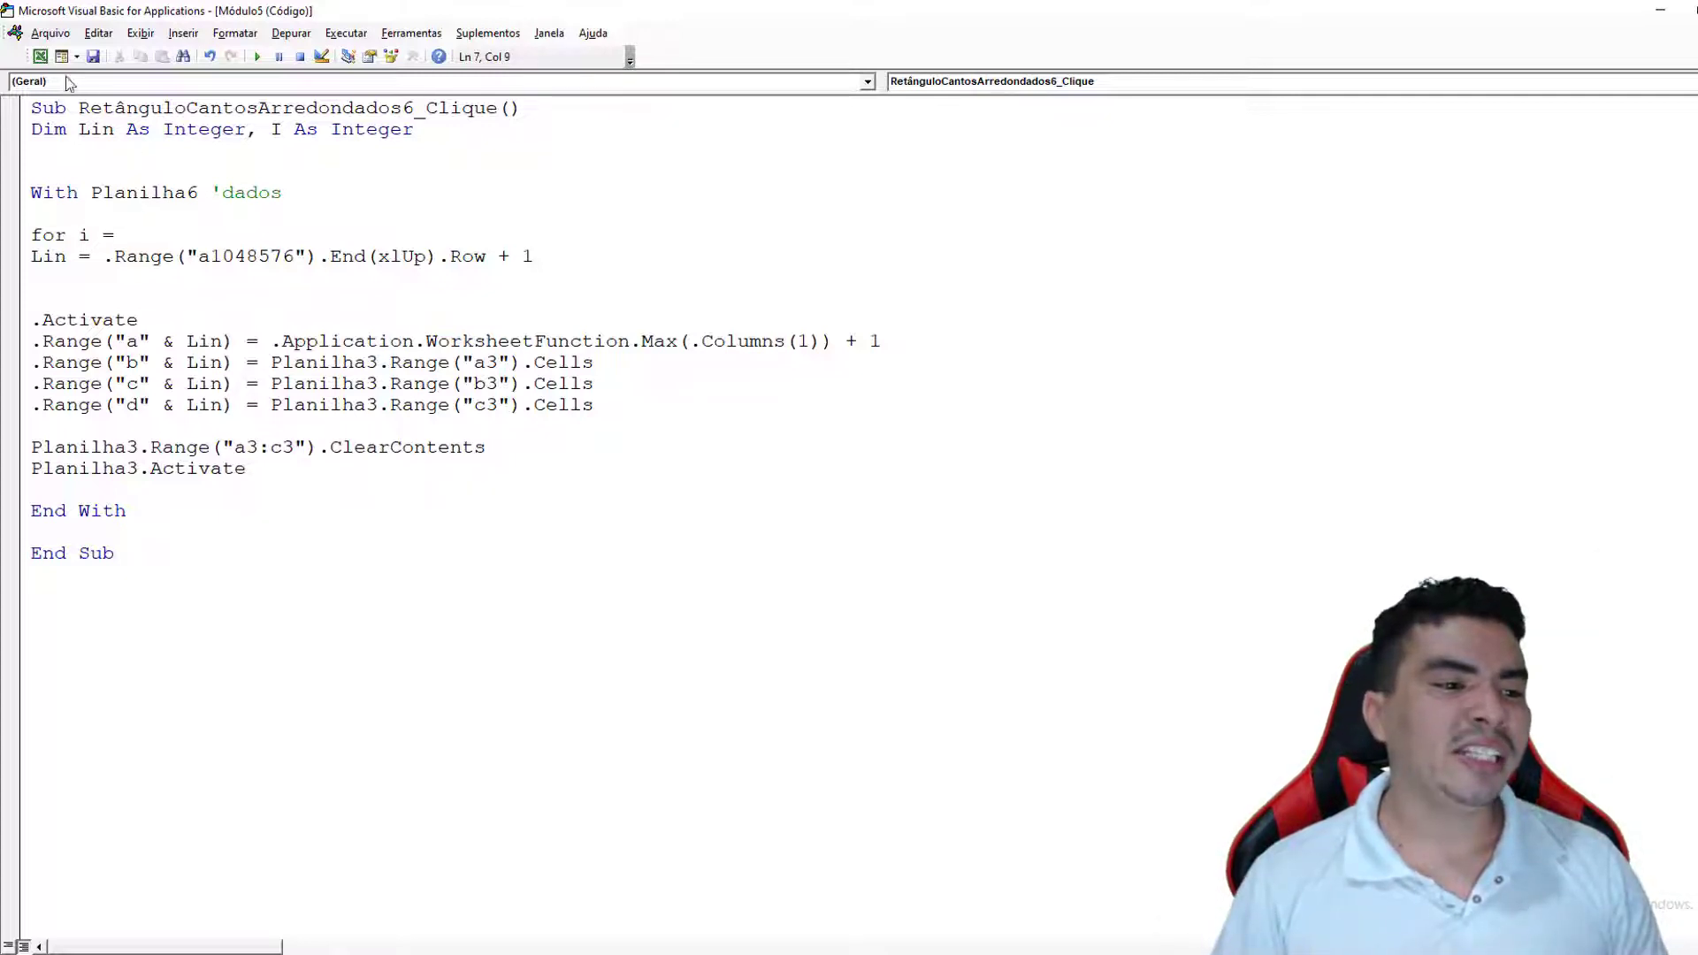
pyautogui.click(39, 57)
pyautogui.click(102, 257)
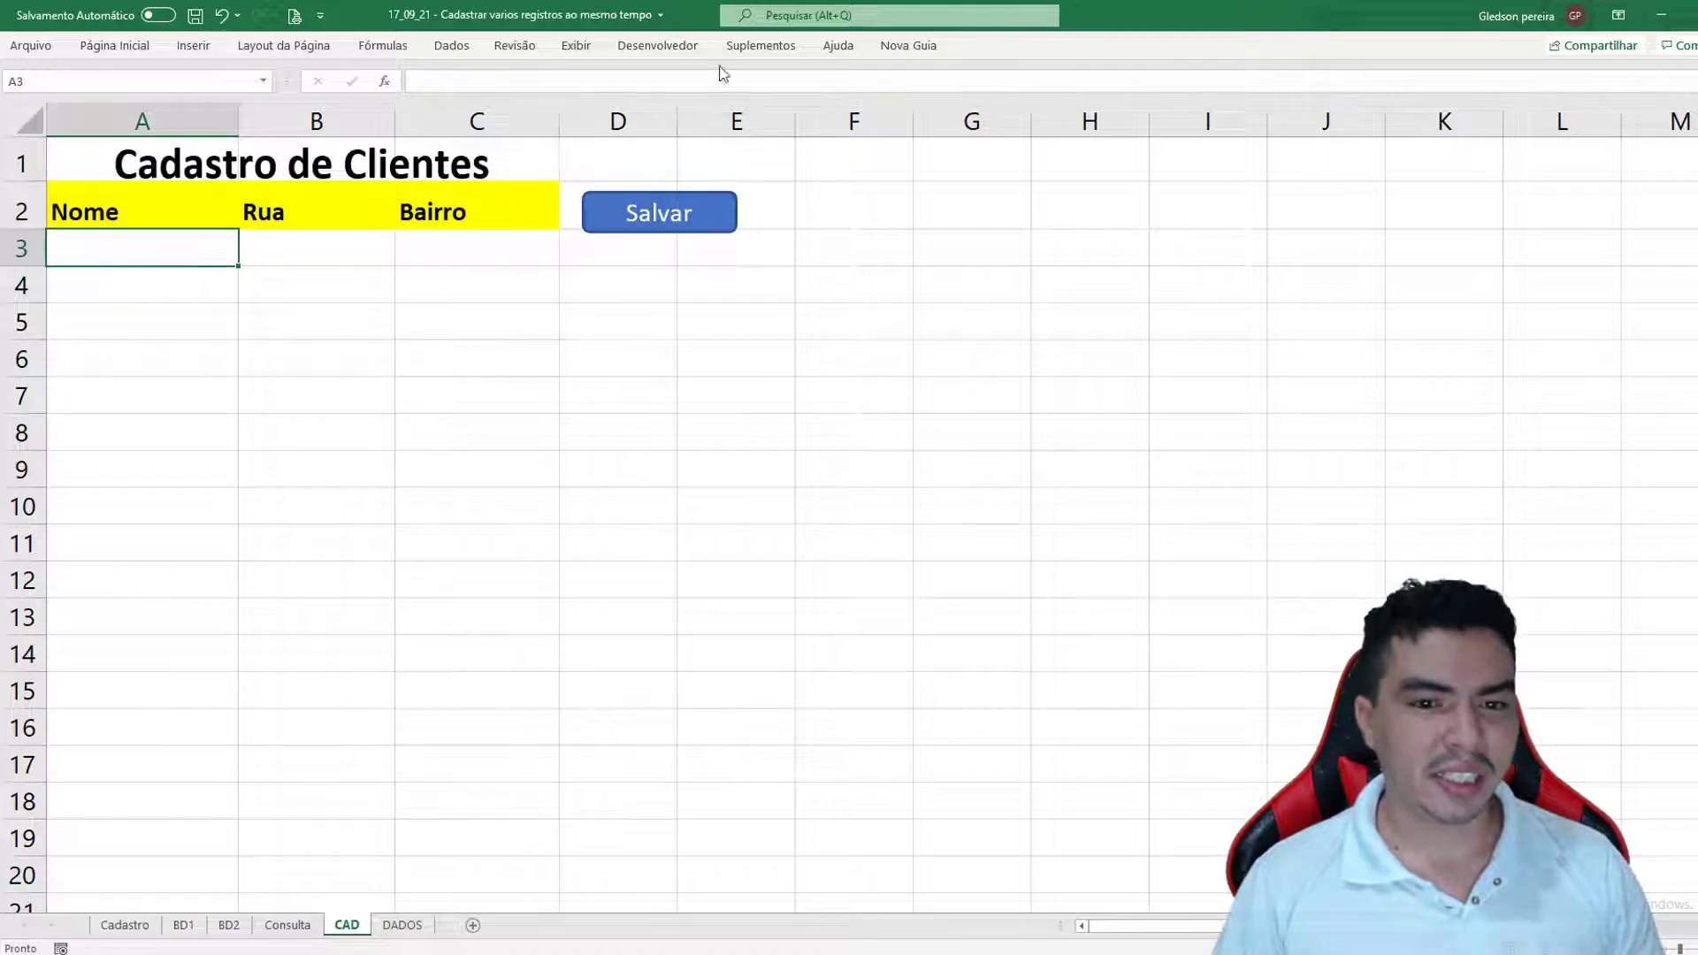
pyautogui.click(761, 46)
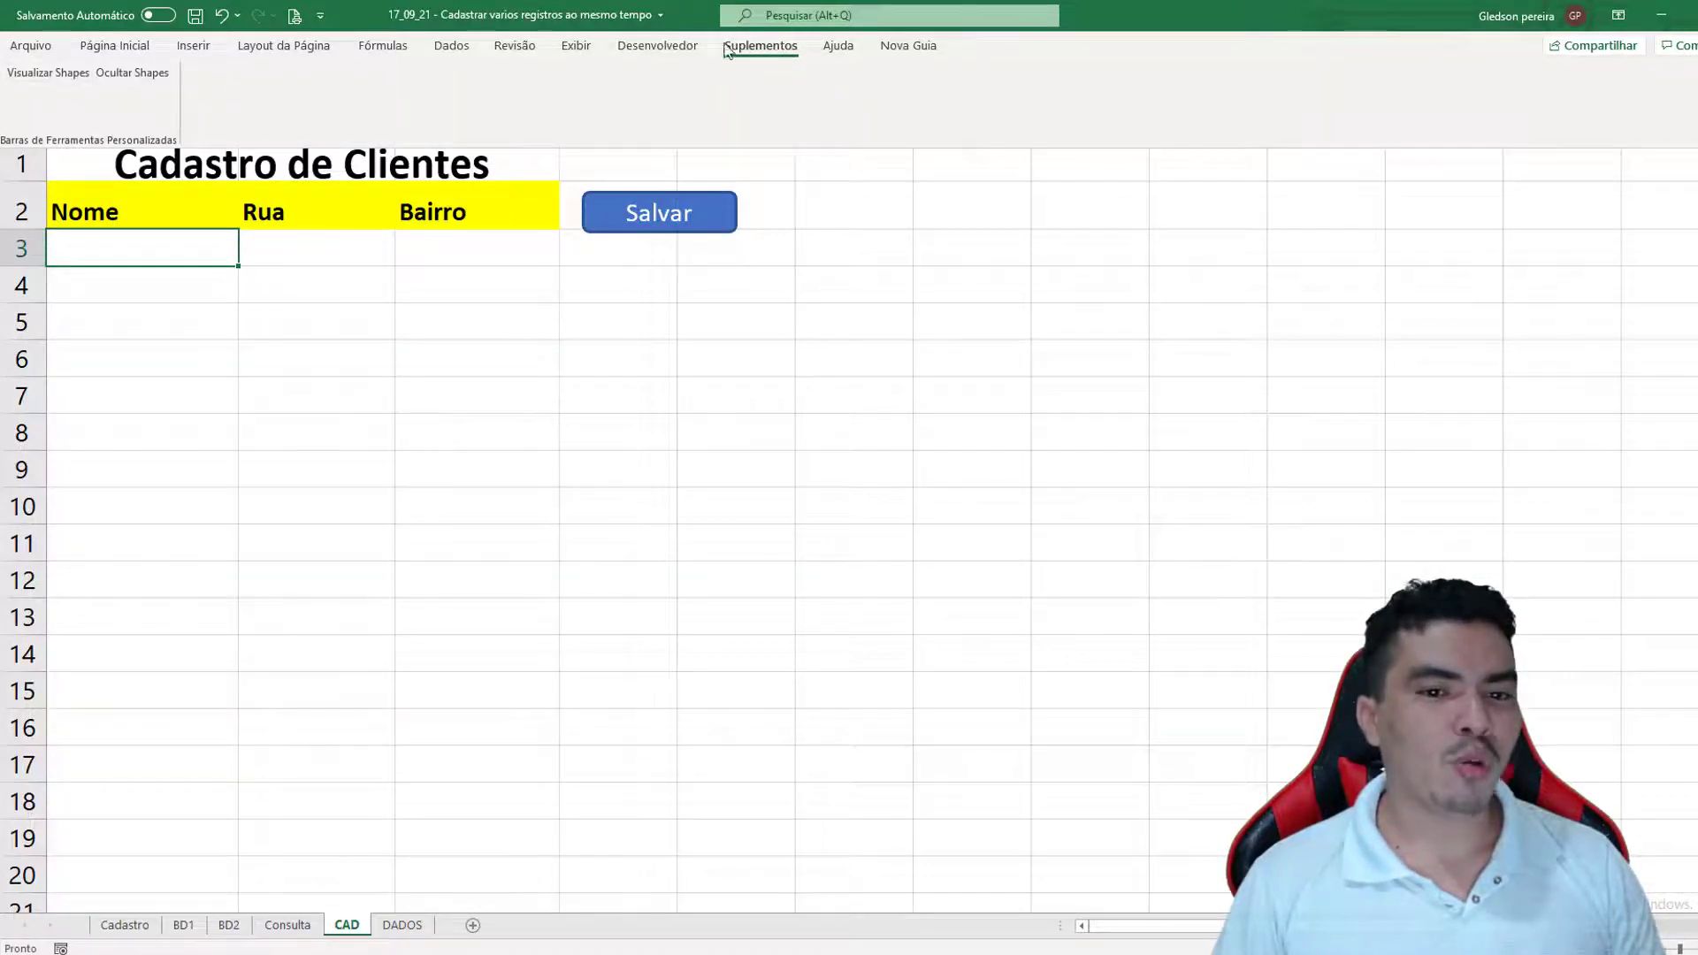
pyautogui.click(657, 45)
pyautogui.click(18, 84)
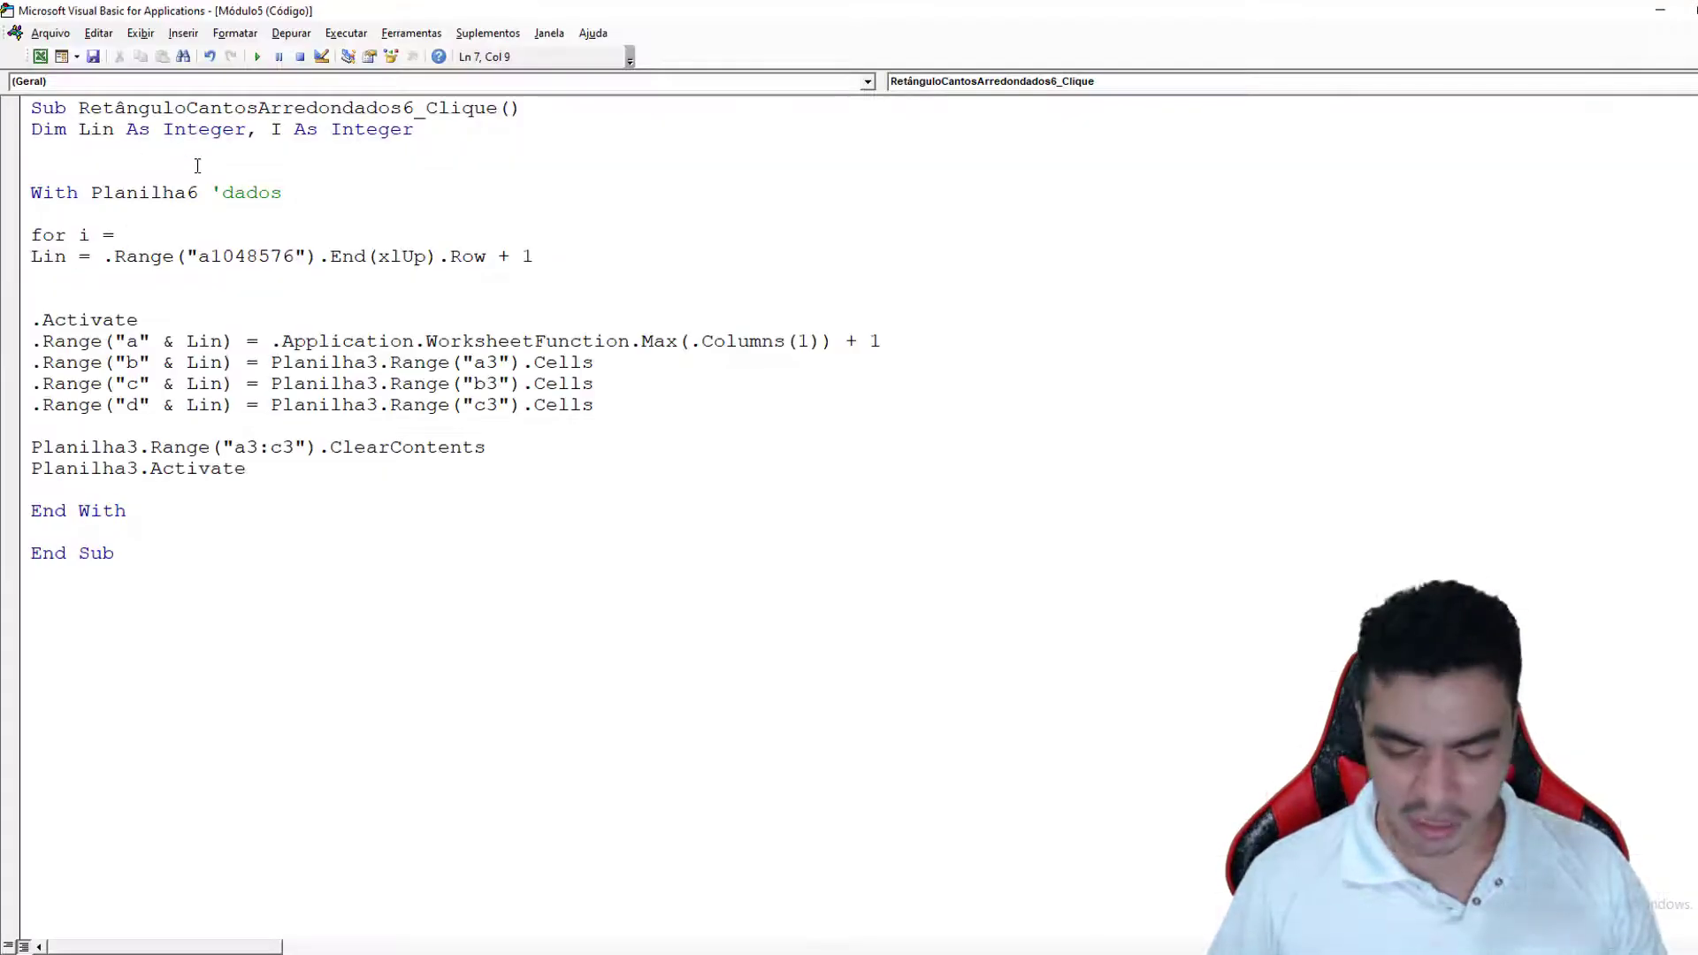
pyautogui.write('3 to ')
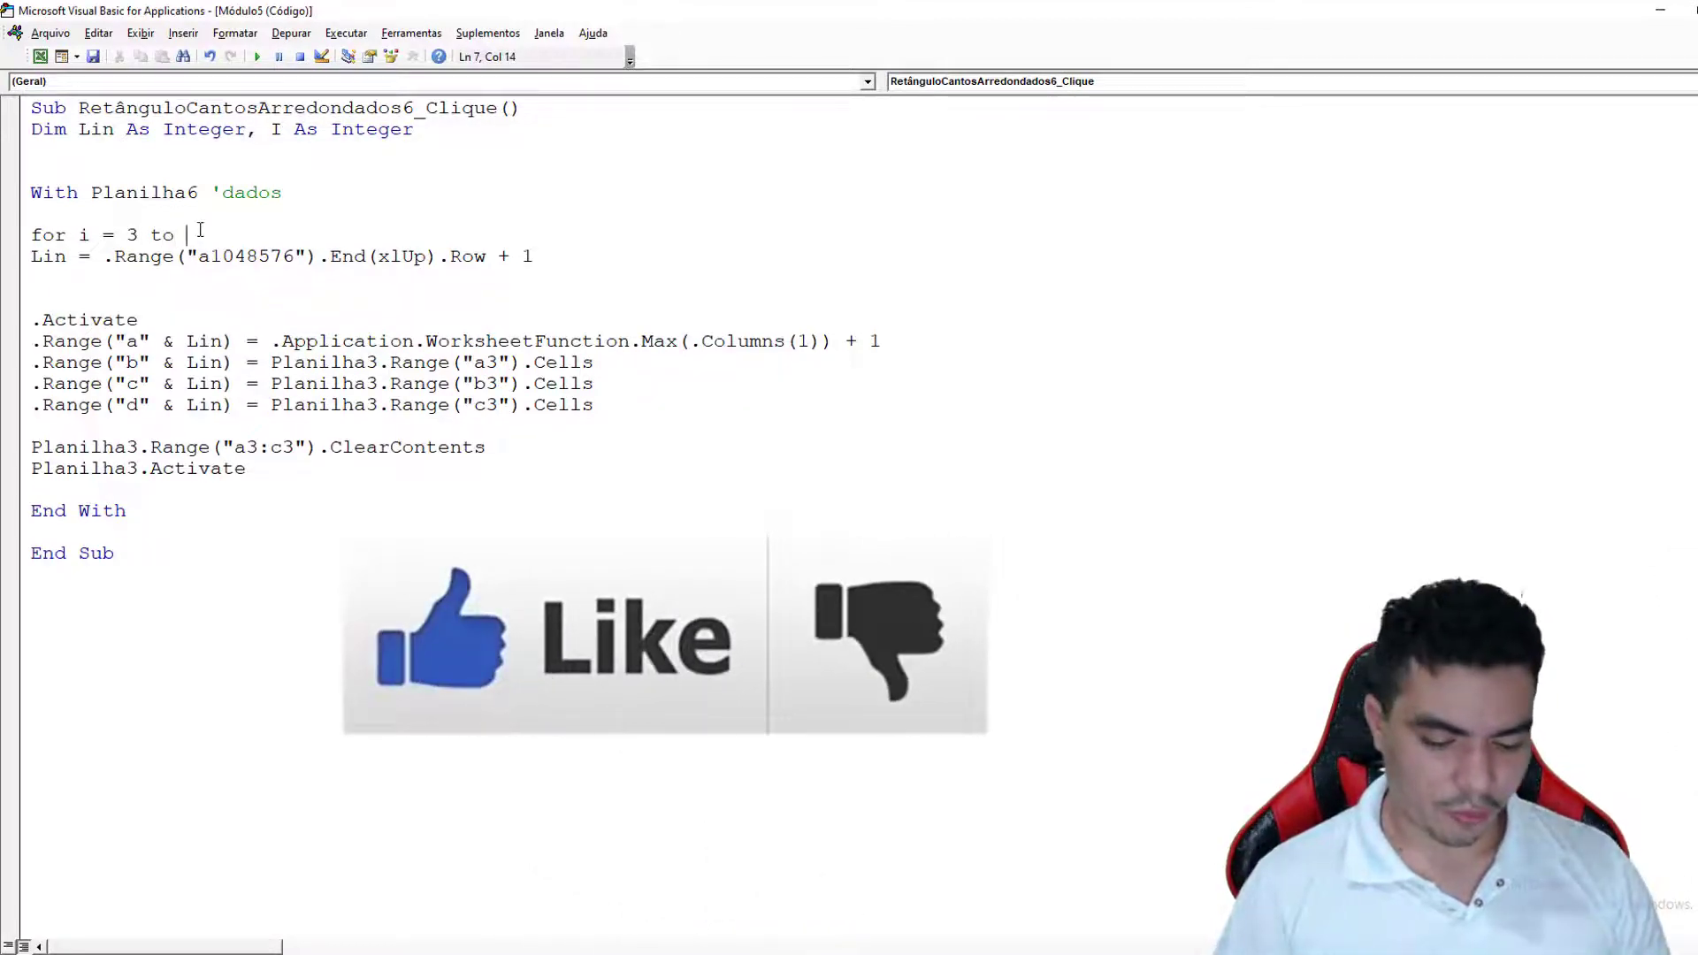
pyautogui.write('planilha')
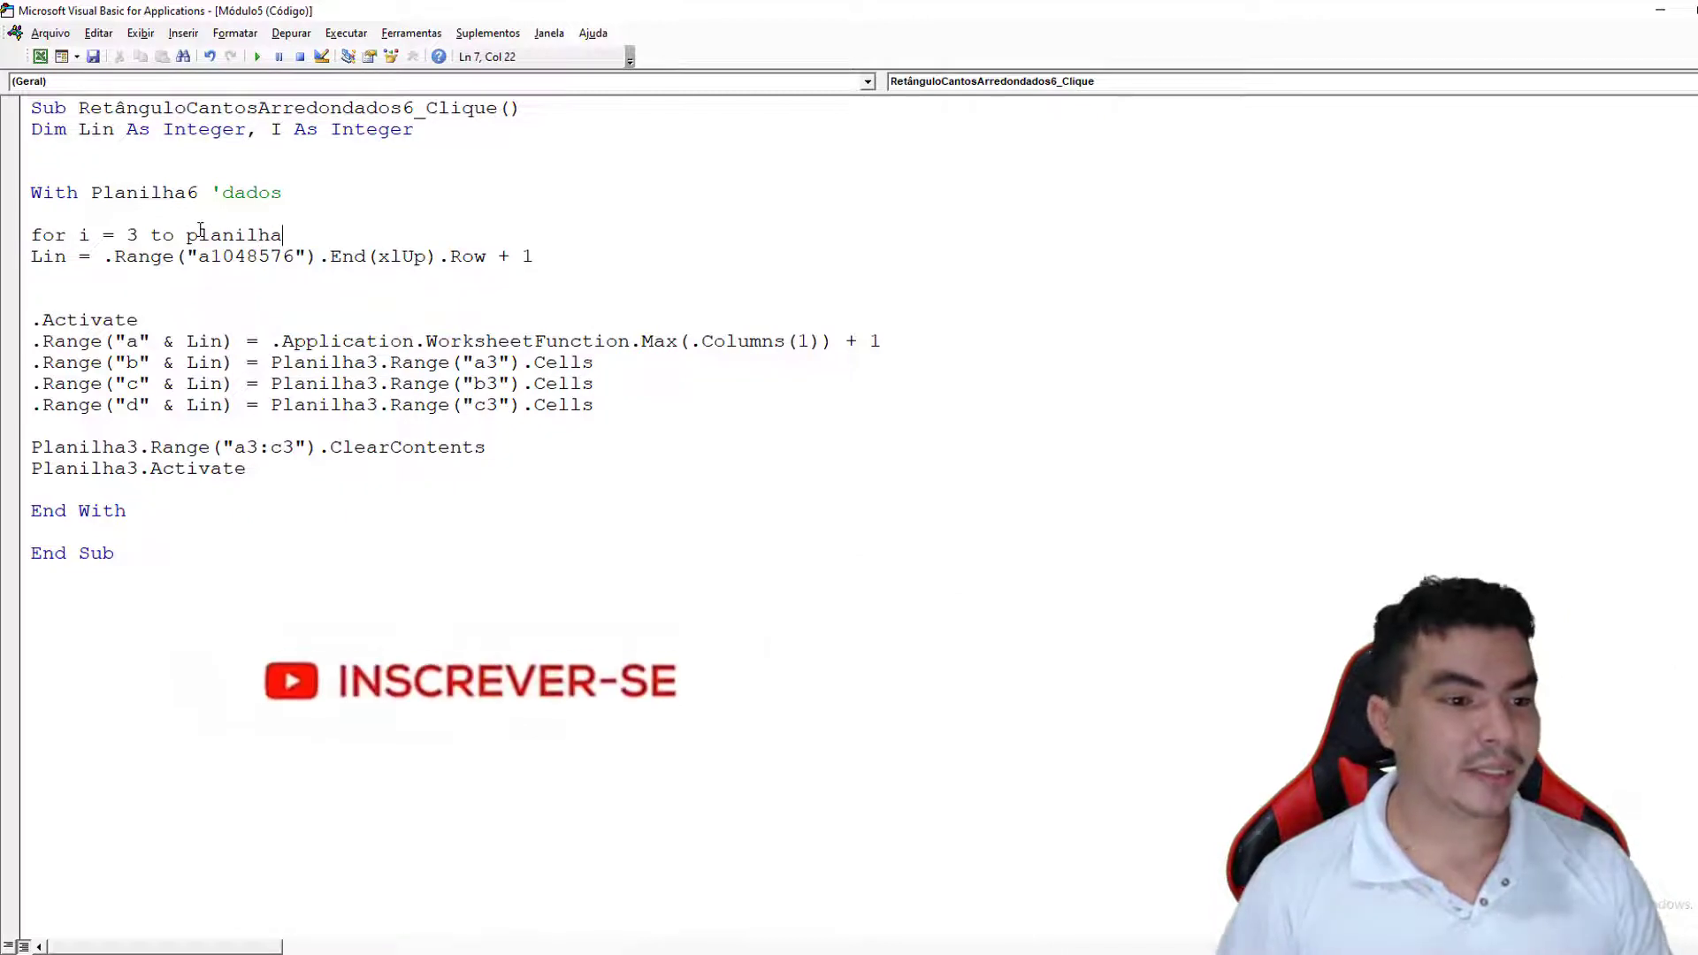
pyautogui.write('3')
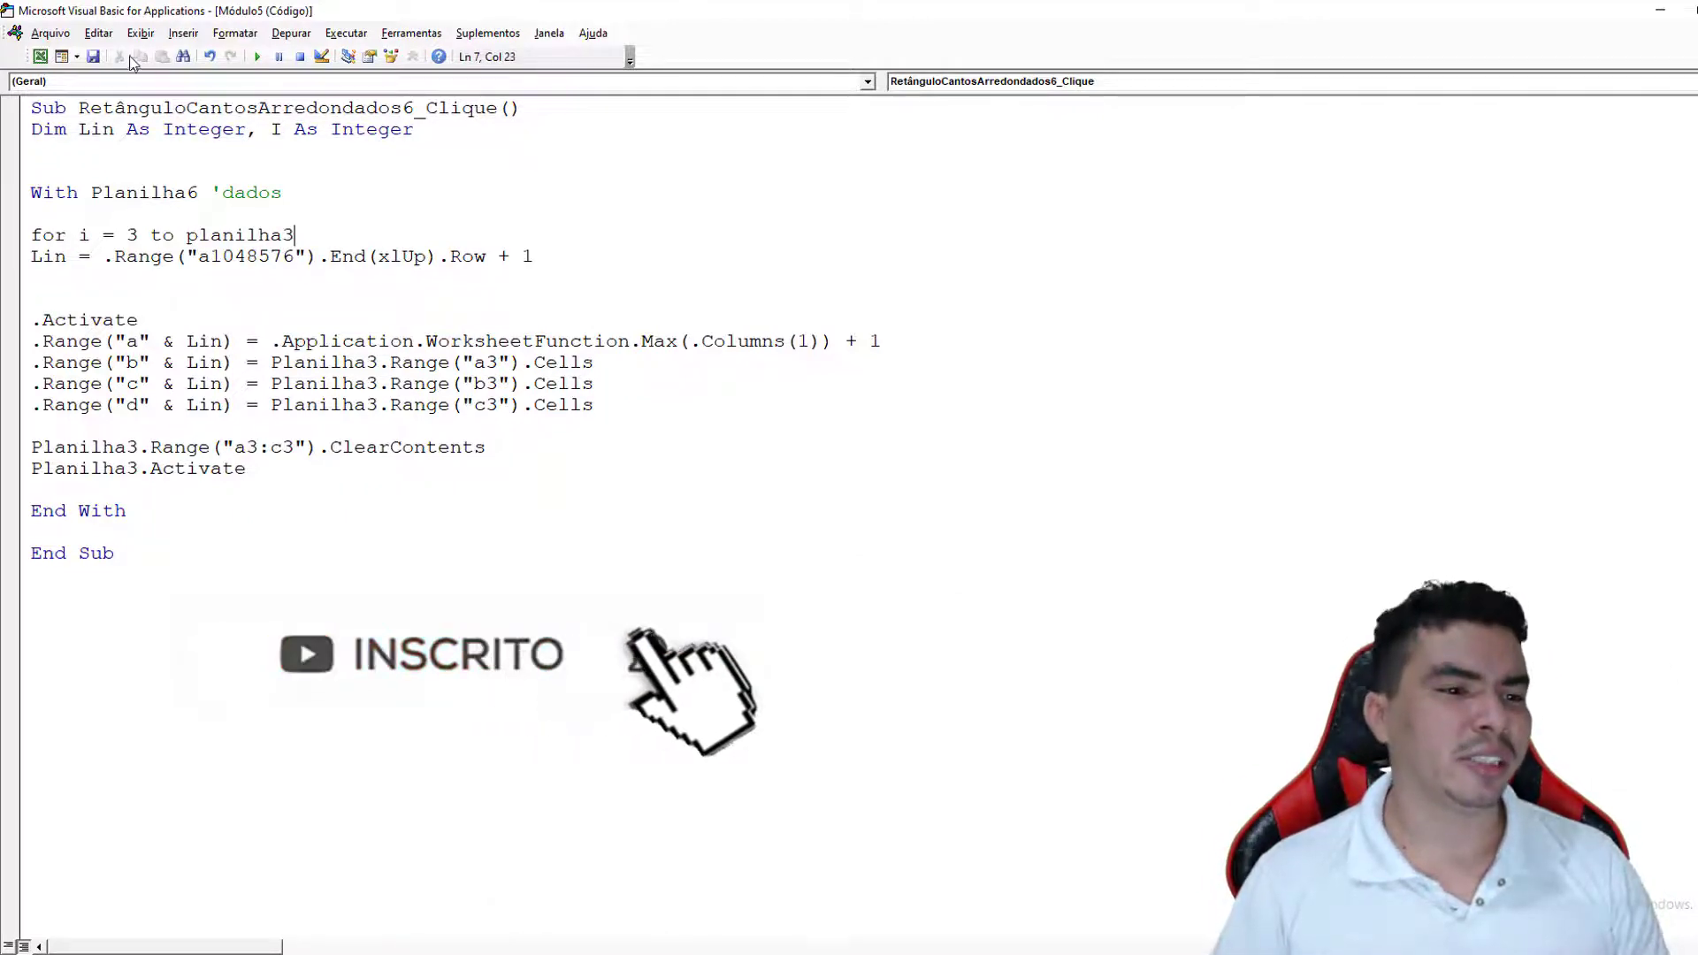
pyautogui.click(139, 33)
pyautogui.click(133, 247)
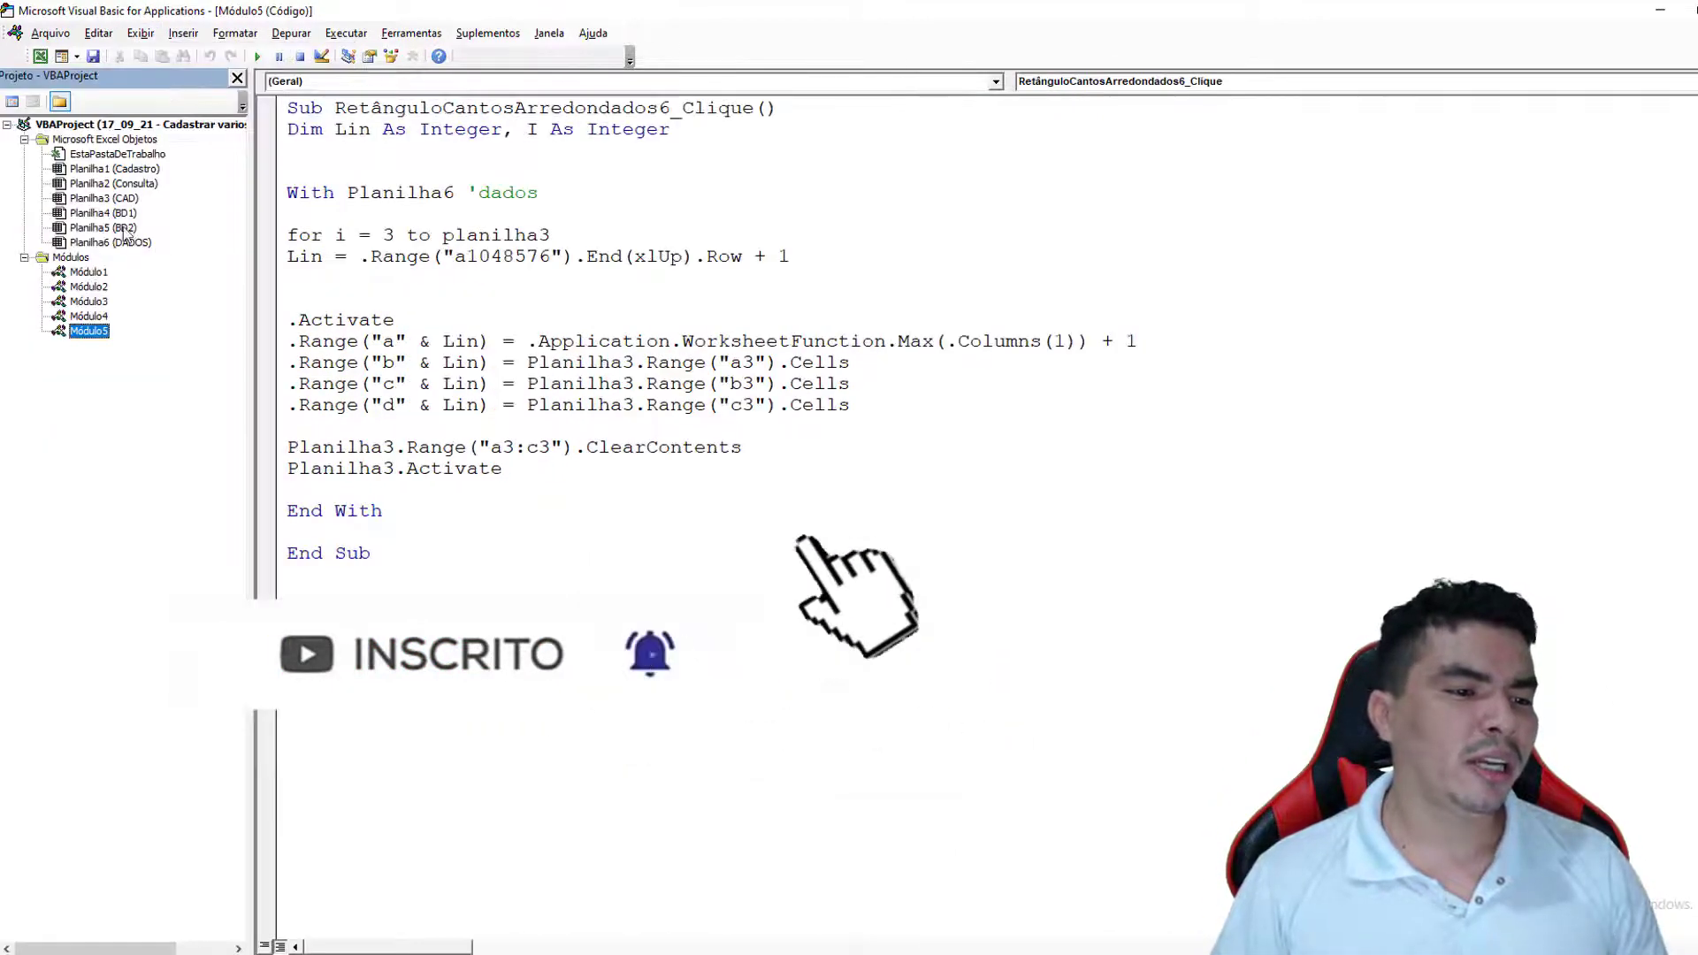
pyautogui.click(99, 199)
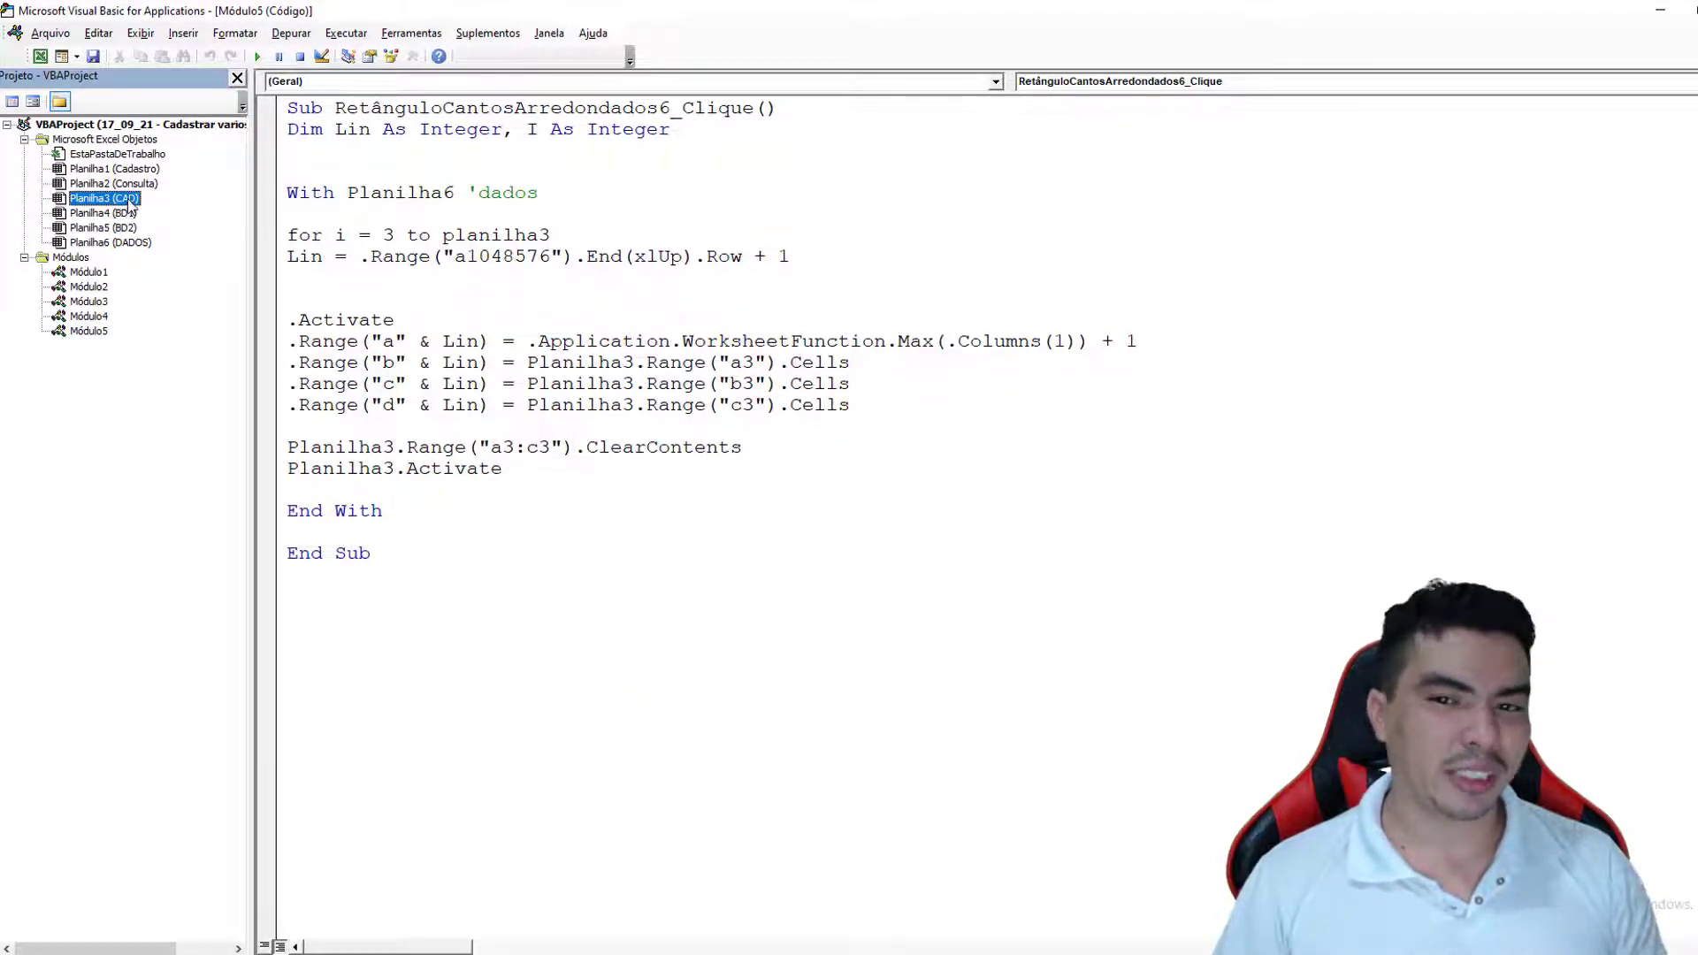
pyautogui.click(40, 56)
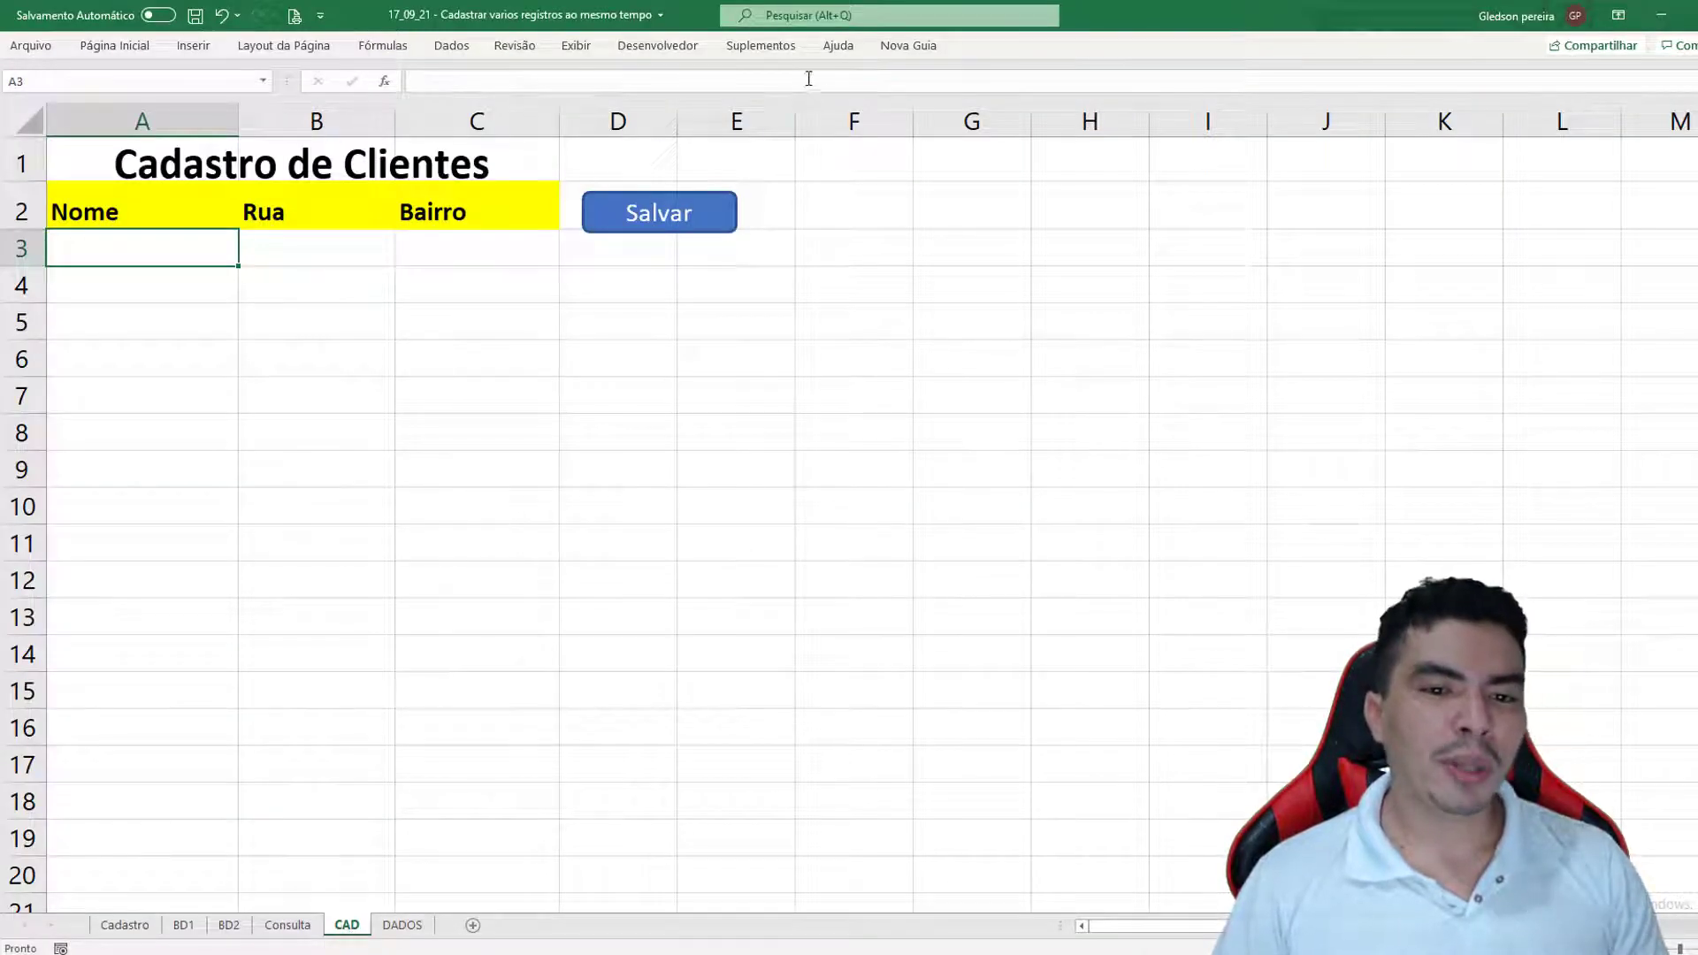
pyautogui.click(704, 44)
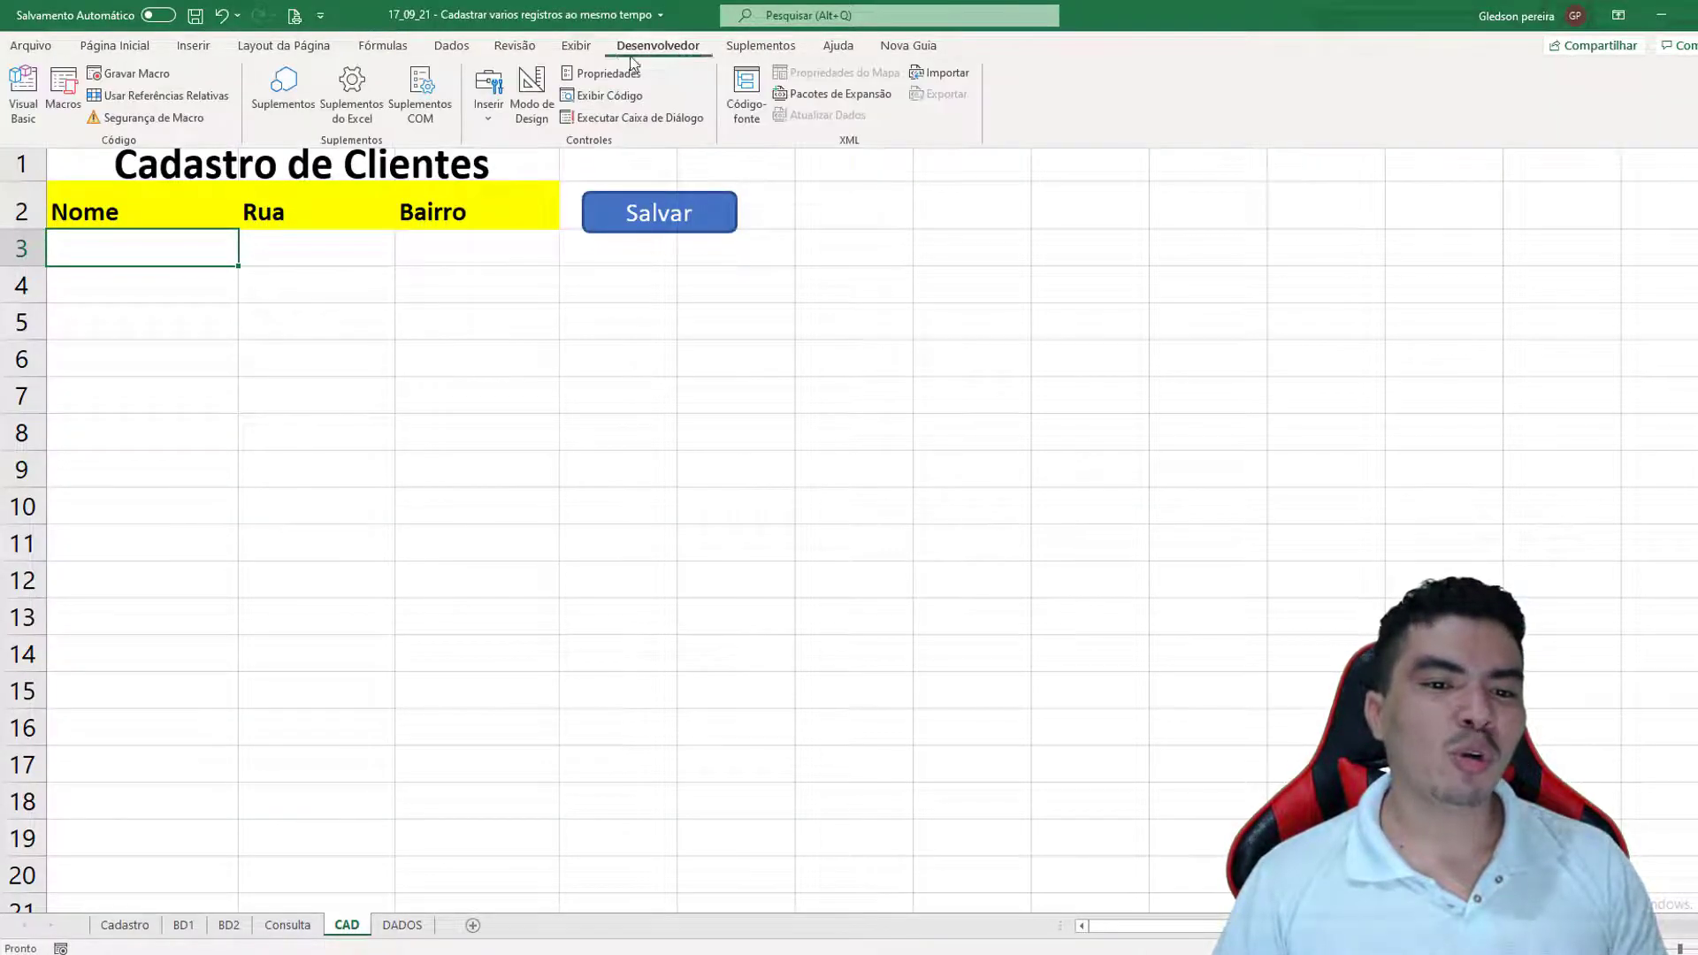
pyautogui.click(20, 88)
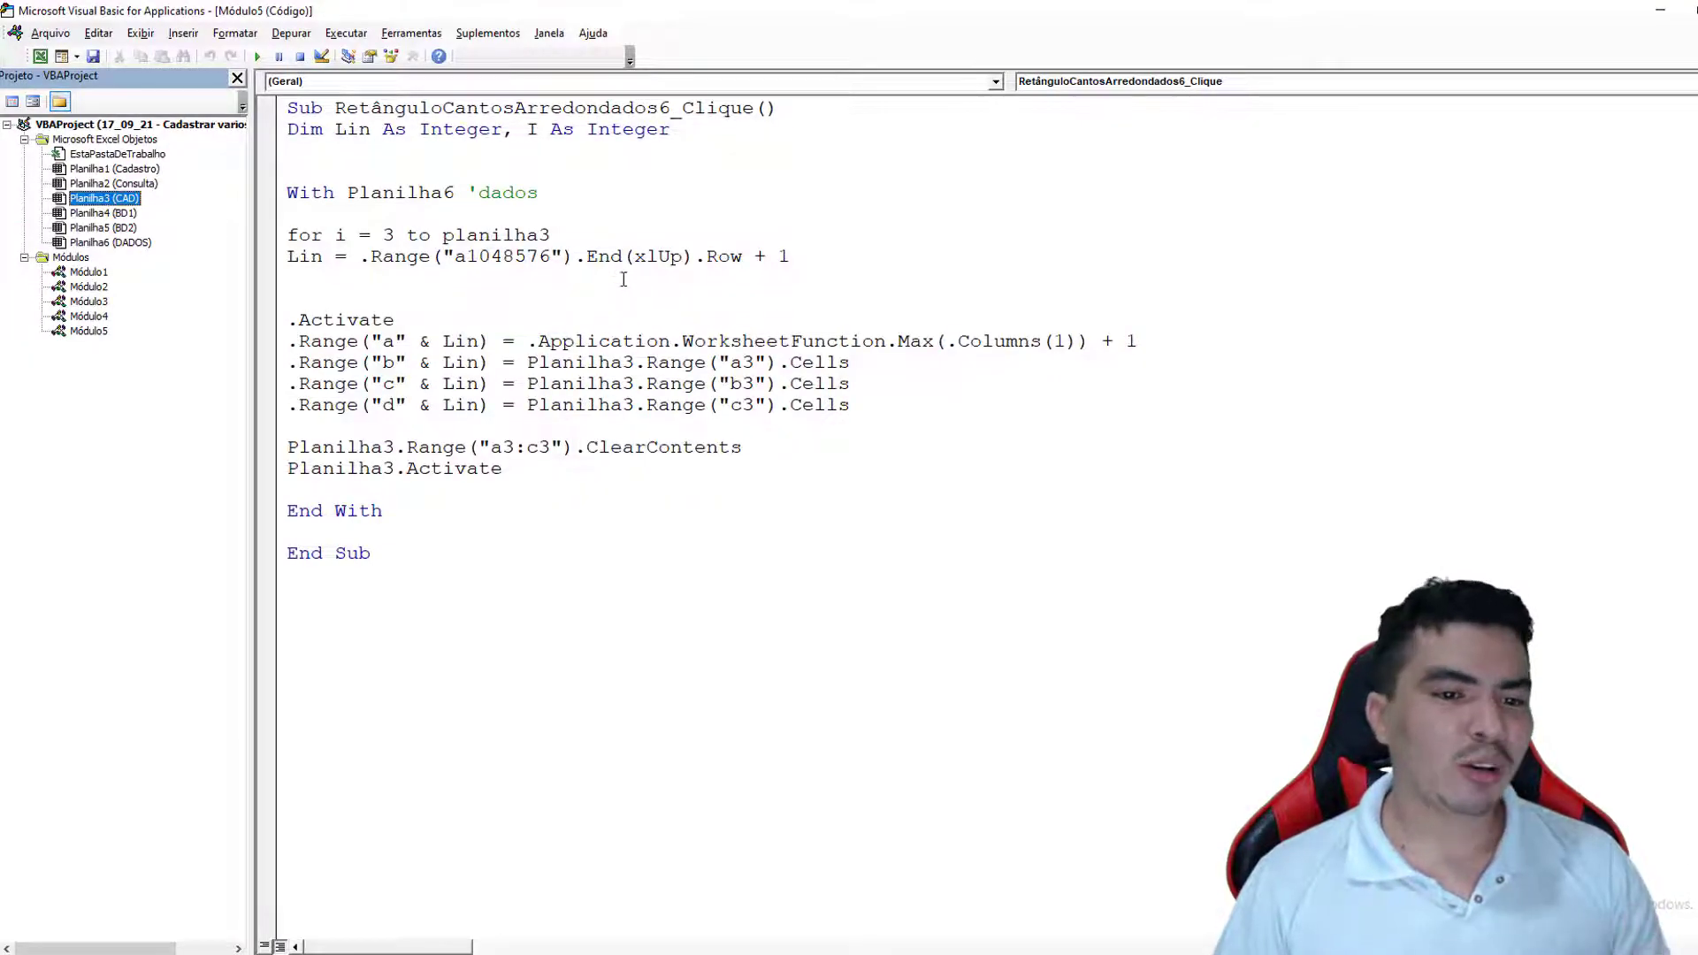
# Complete the loop header as For I = 3 To Planilha3.Range("a1048576").End(xlUp).Row
pyautogui.click(563, 235)
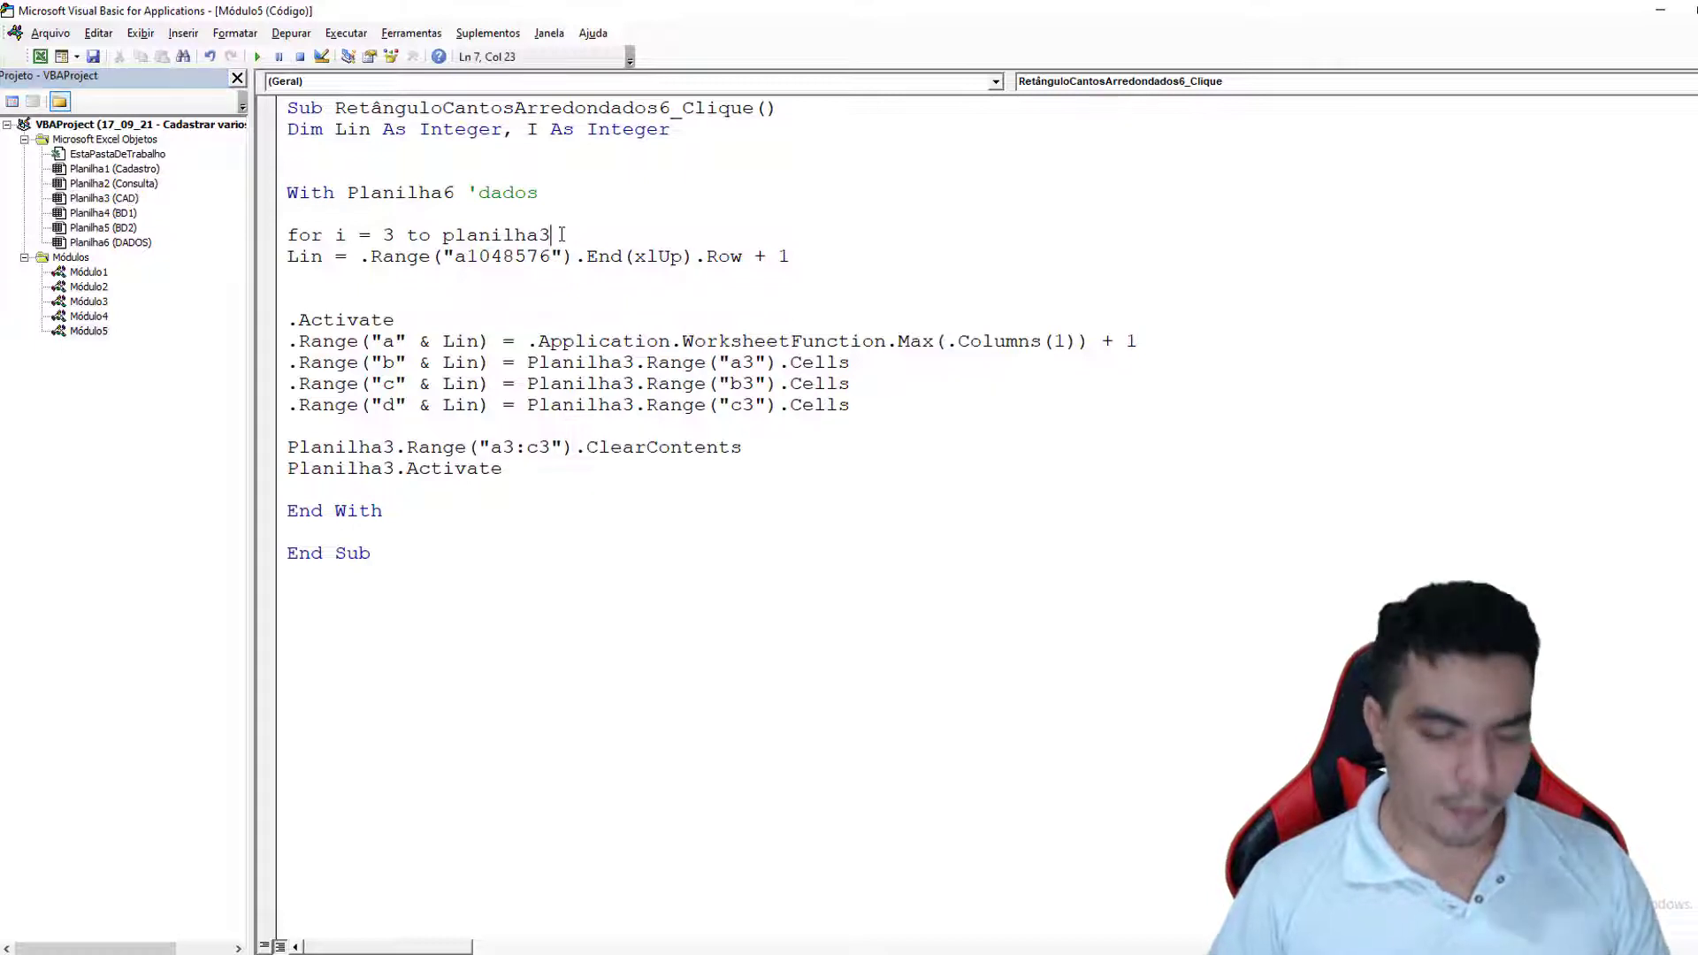
pyautogui.write('.')
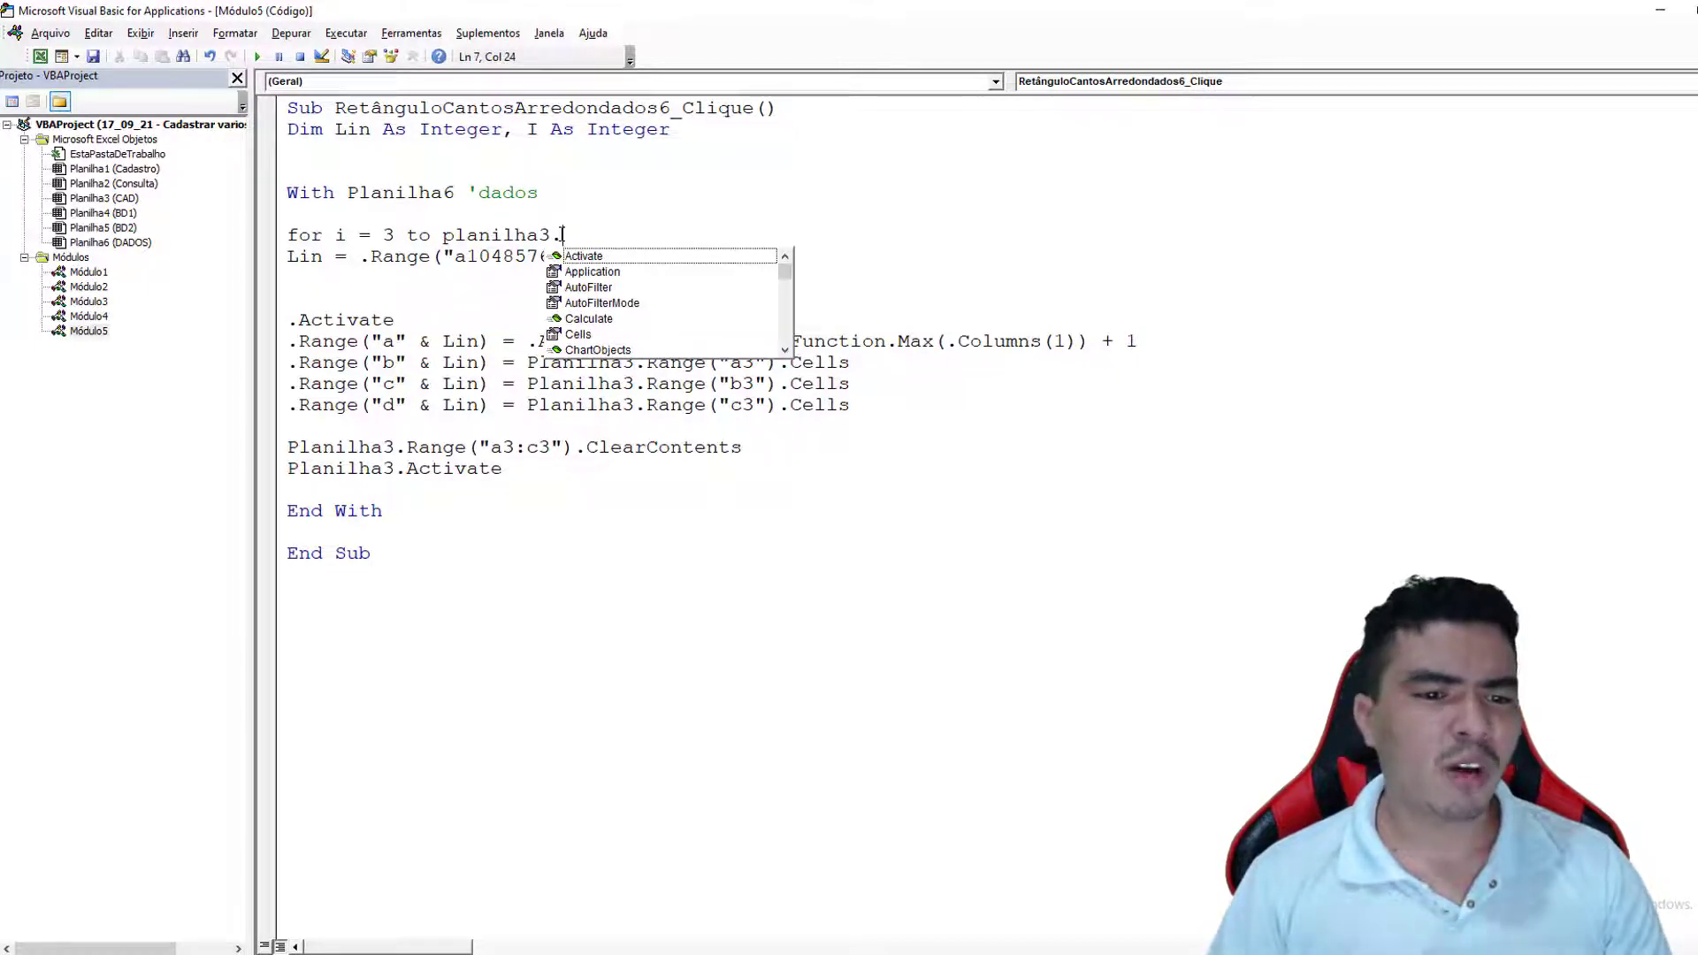
pyautogui.write('ra')
pyautogui.press('Tab')
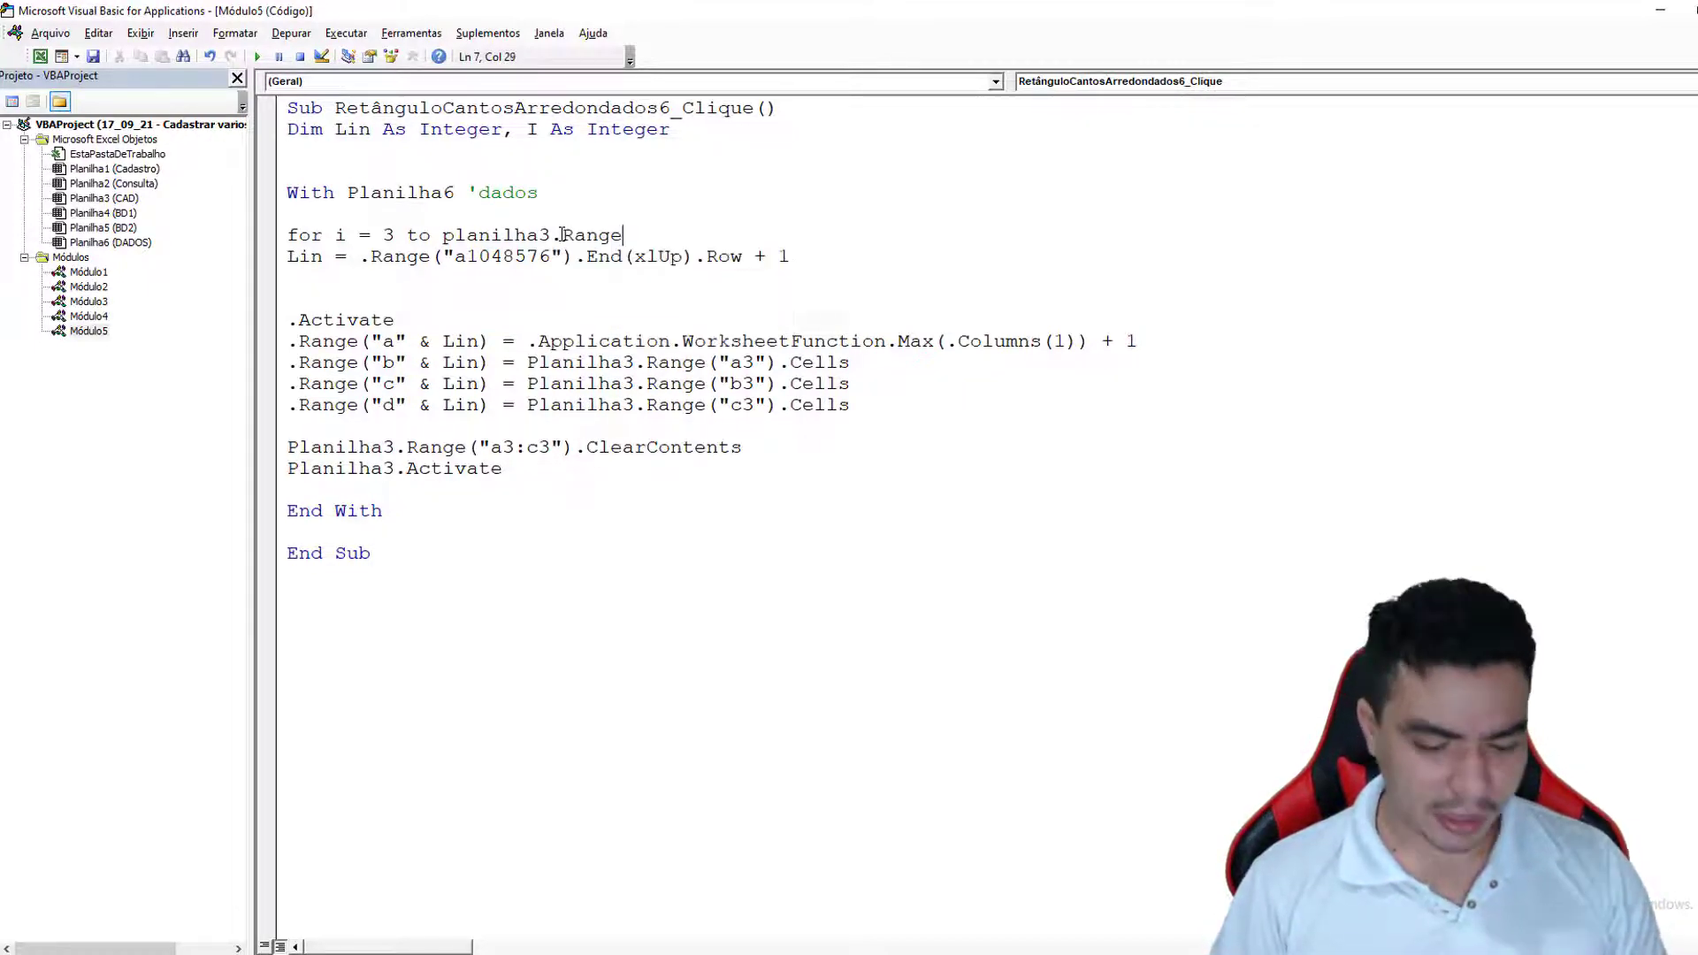
pyautogui.write('("')
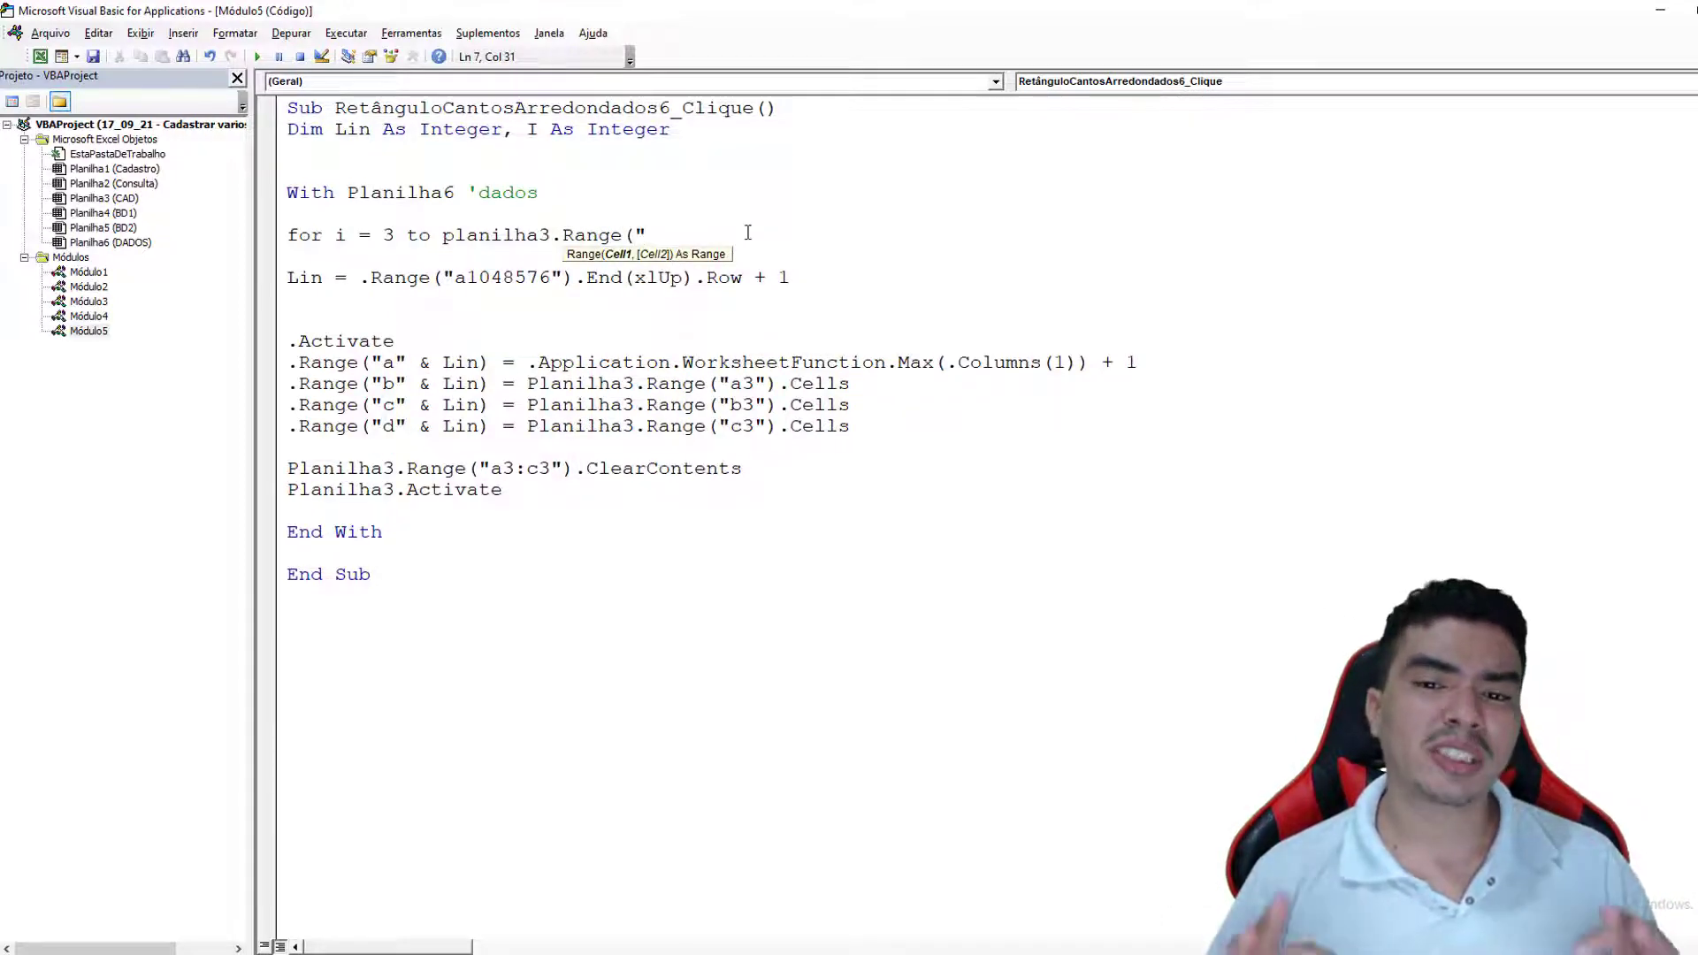
pyautogui.write('a1')
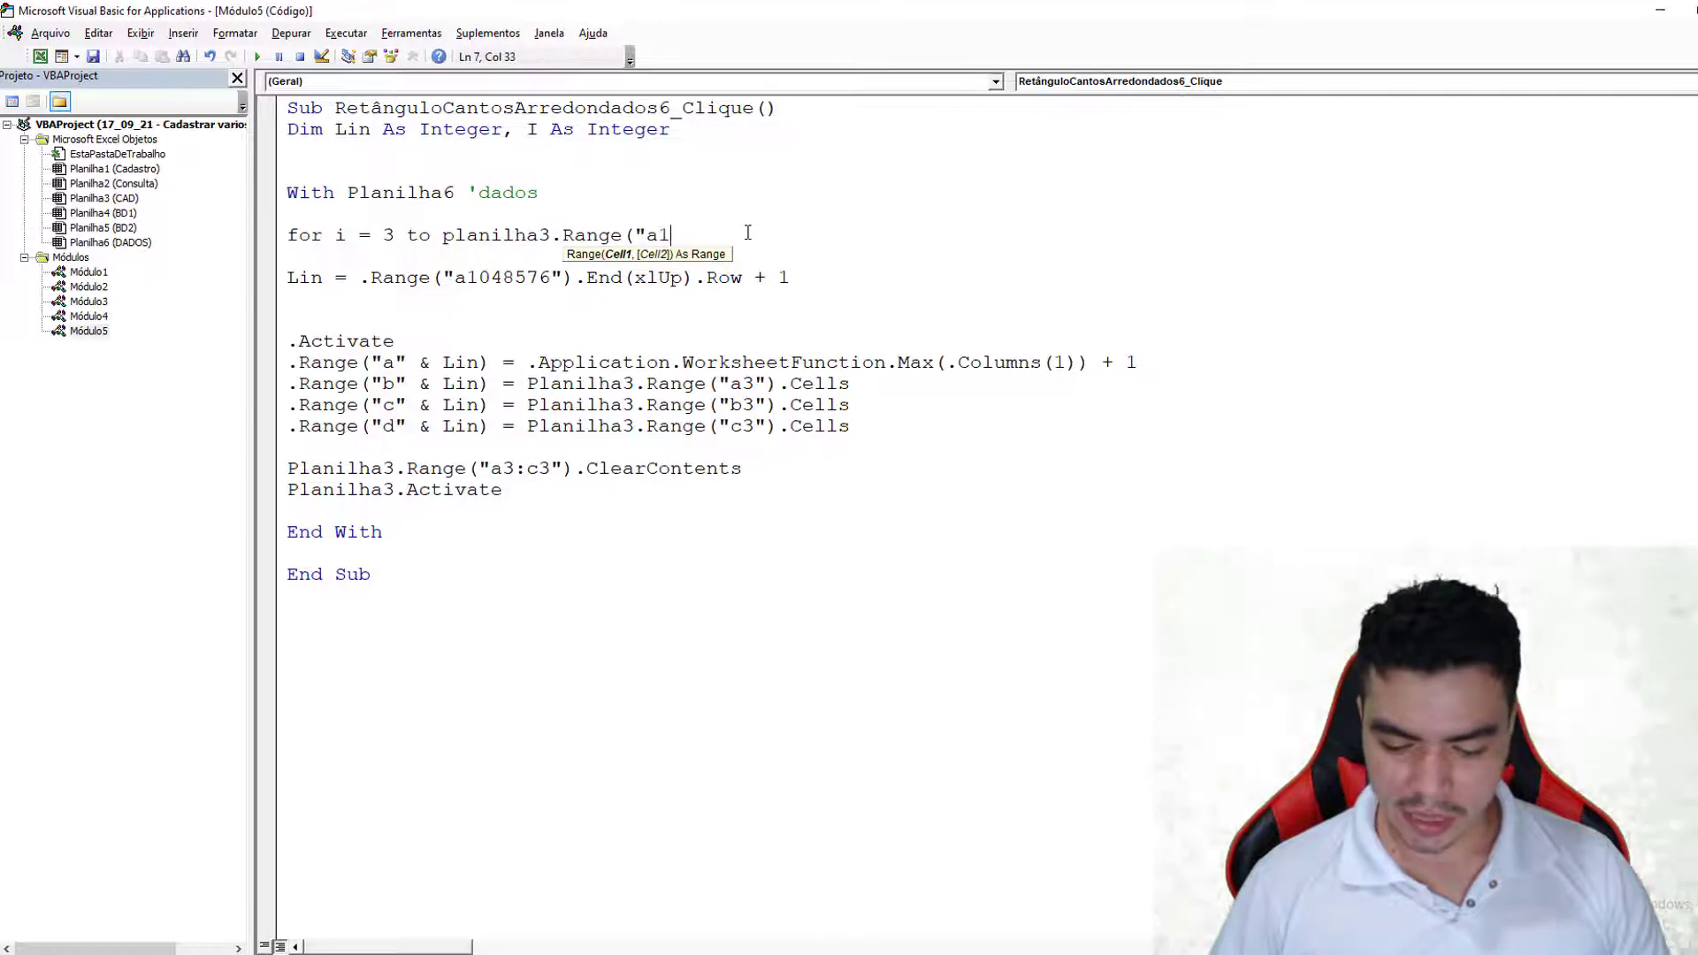
pyautogui.write('048576')
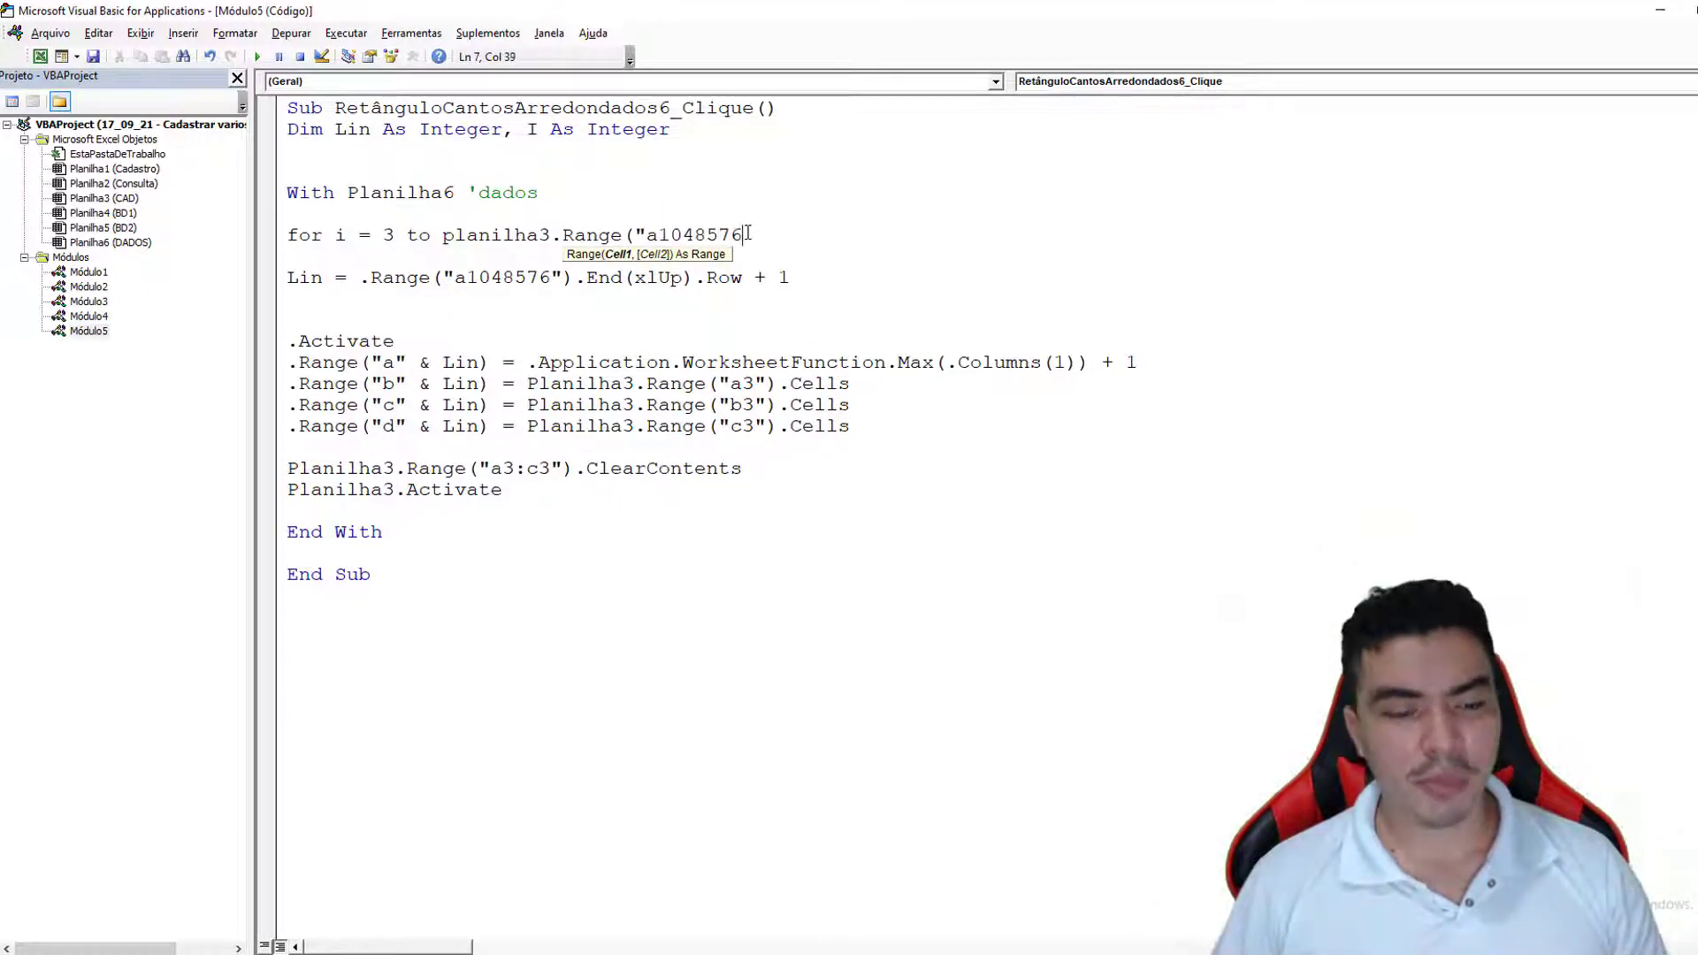
pyautogui.write('")')
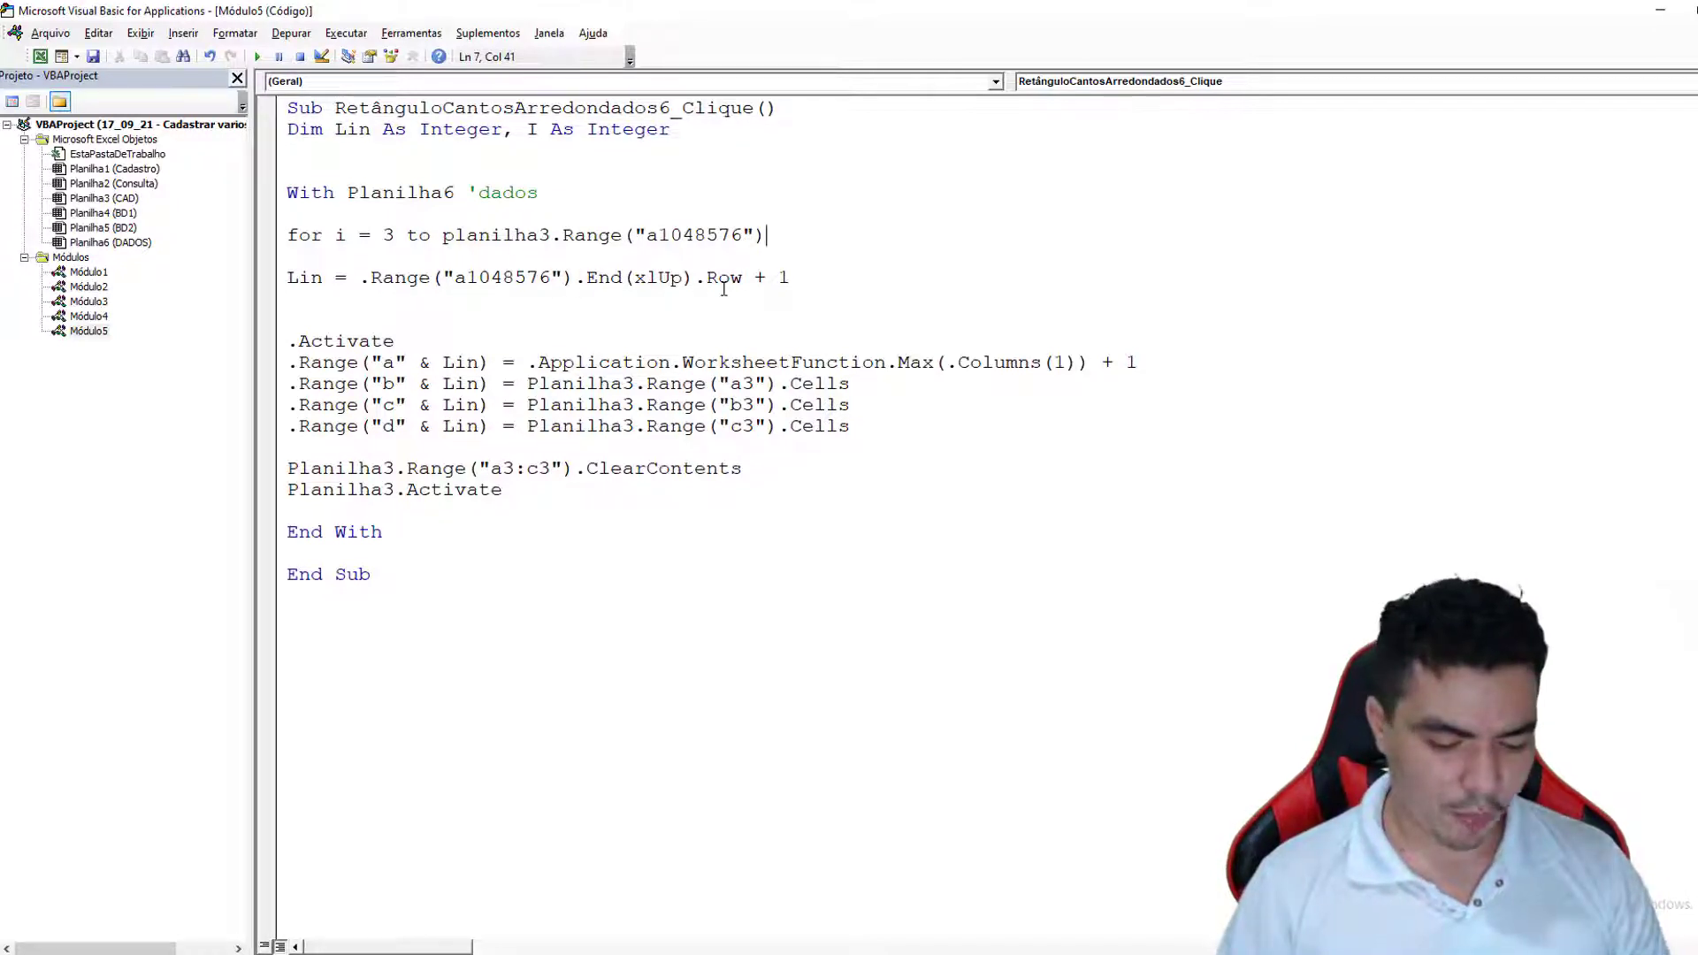
pyautogui.write('.e')
pyautogui.press('Tab')
pyautogui.write('(')
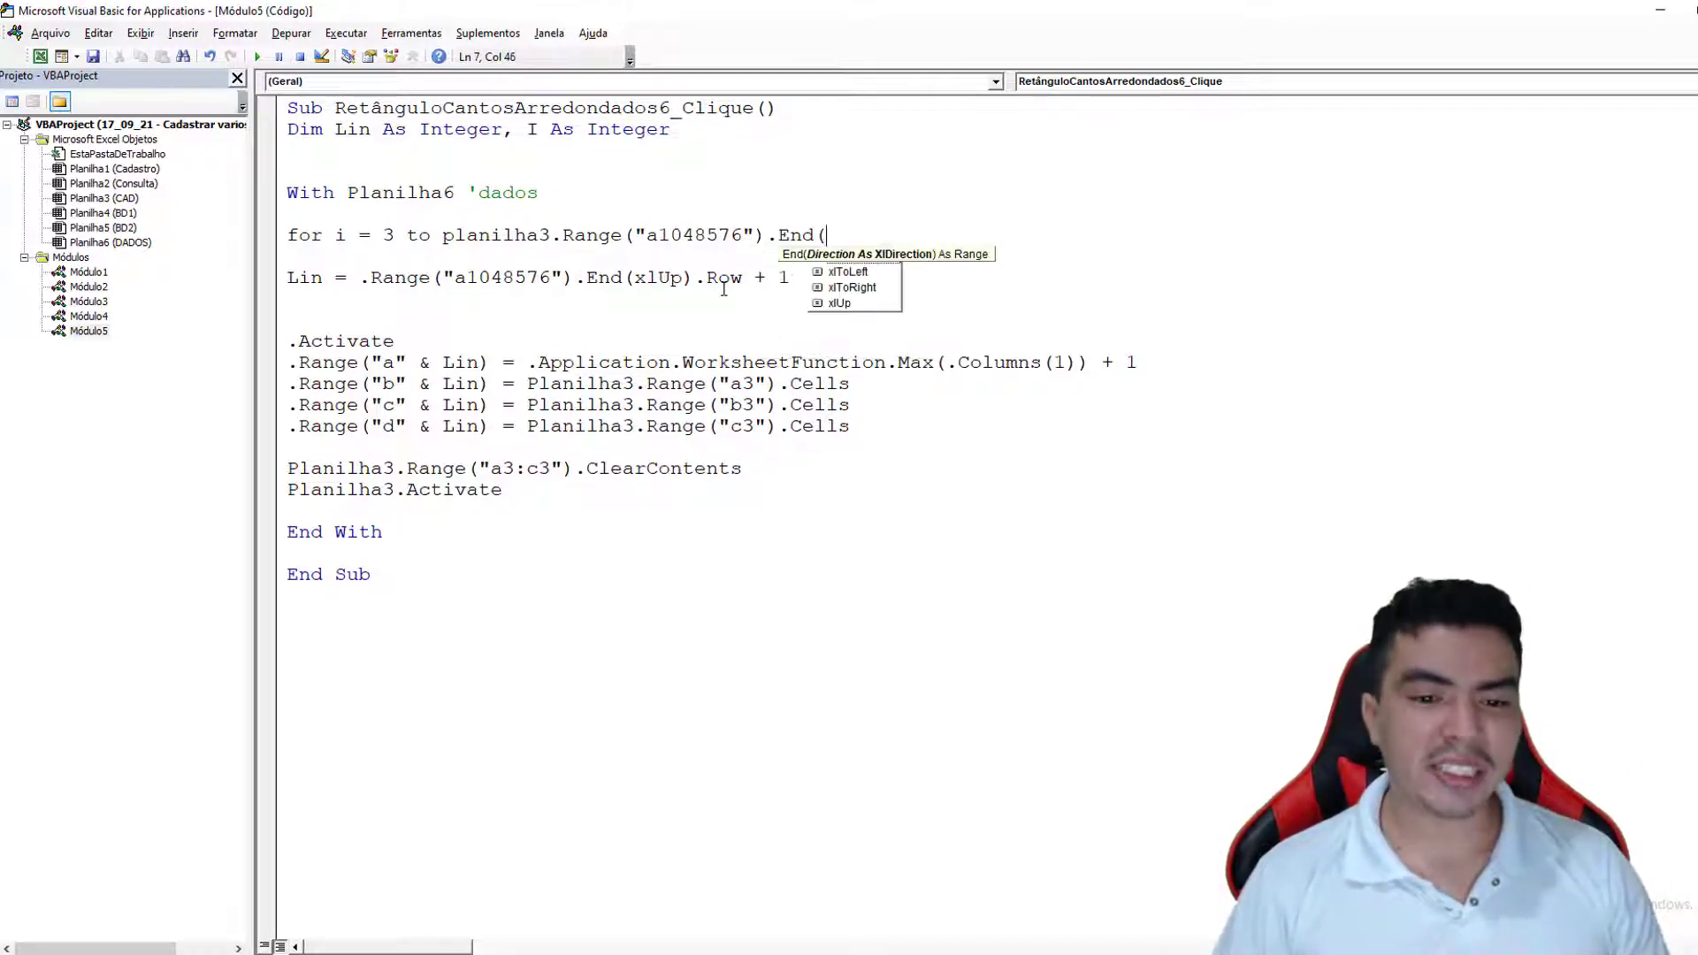
pyautogui.press('Down')
pyautogui.press('Down')
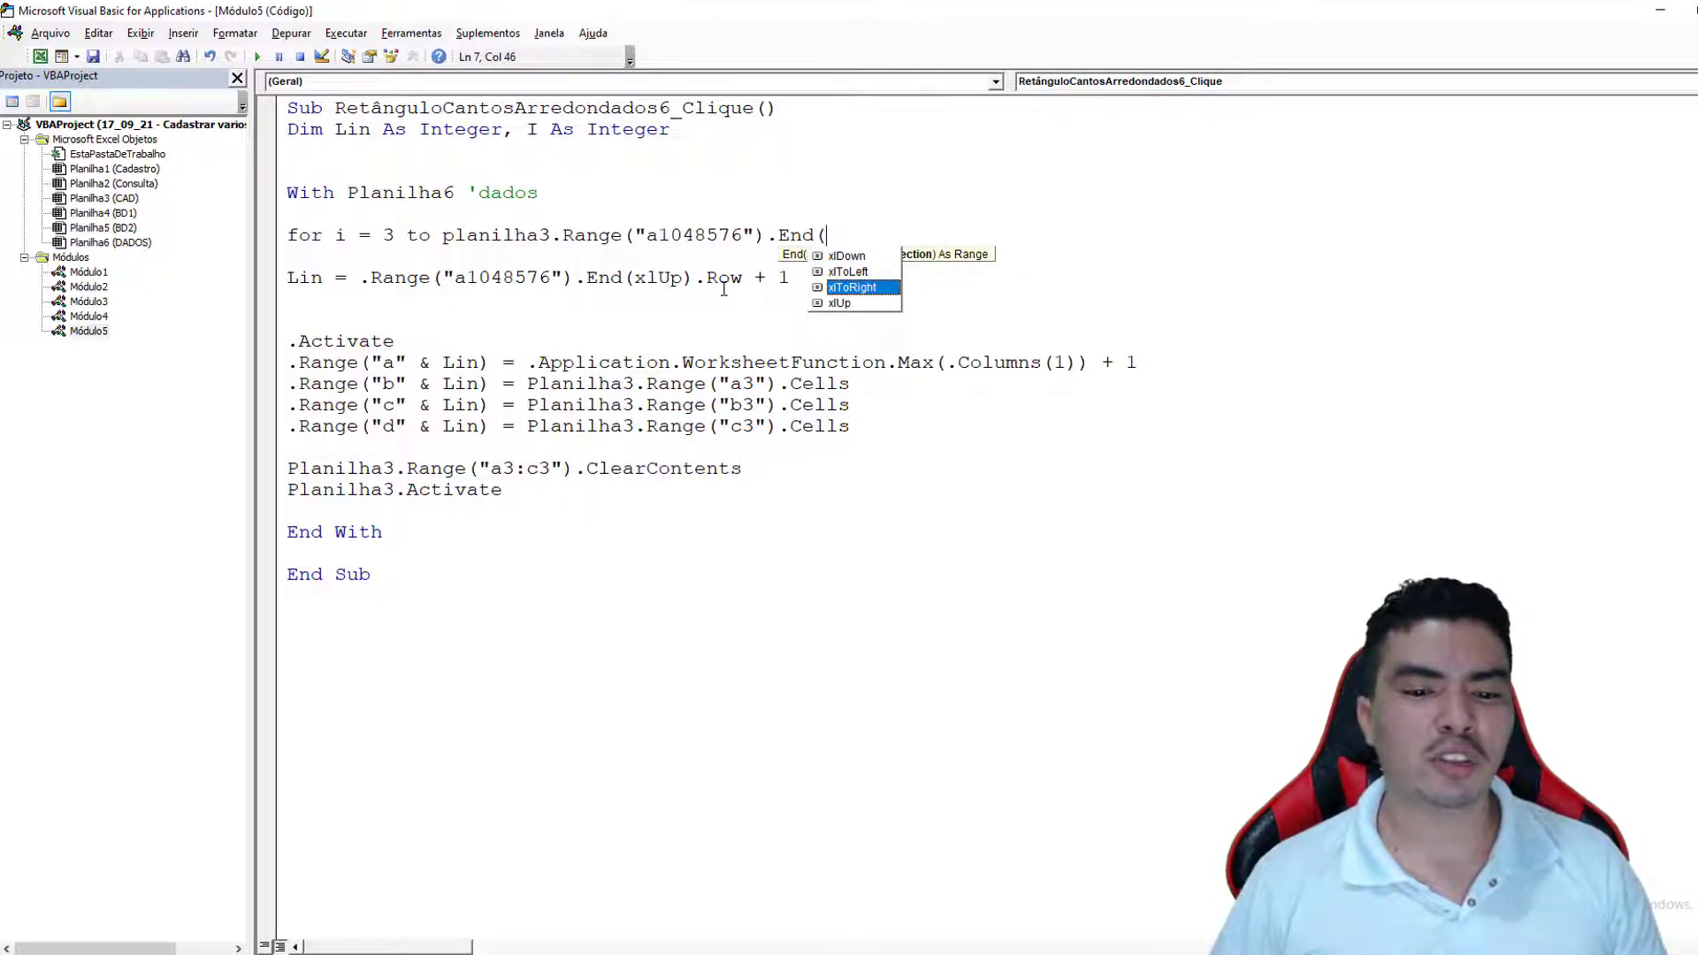
pyautogui.press('Down')
pyautogui.press('Tab')
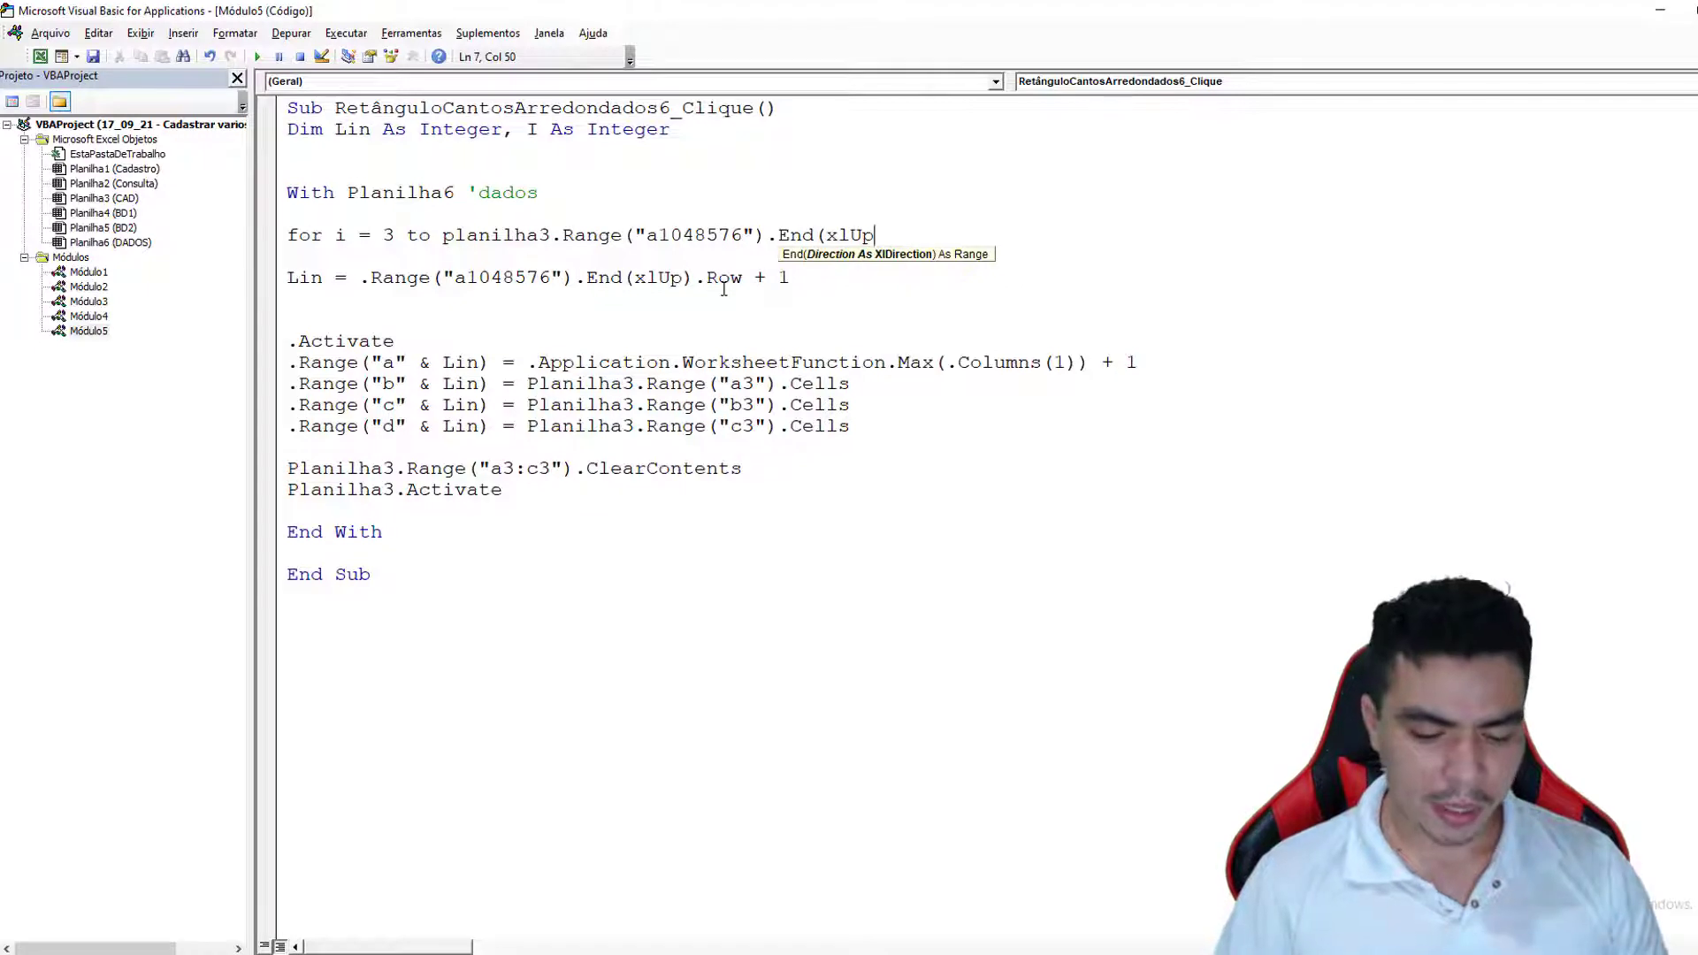
pyautogui.write(').row')
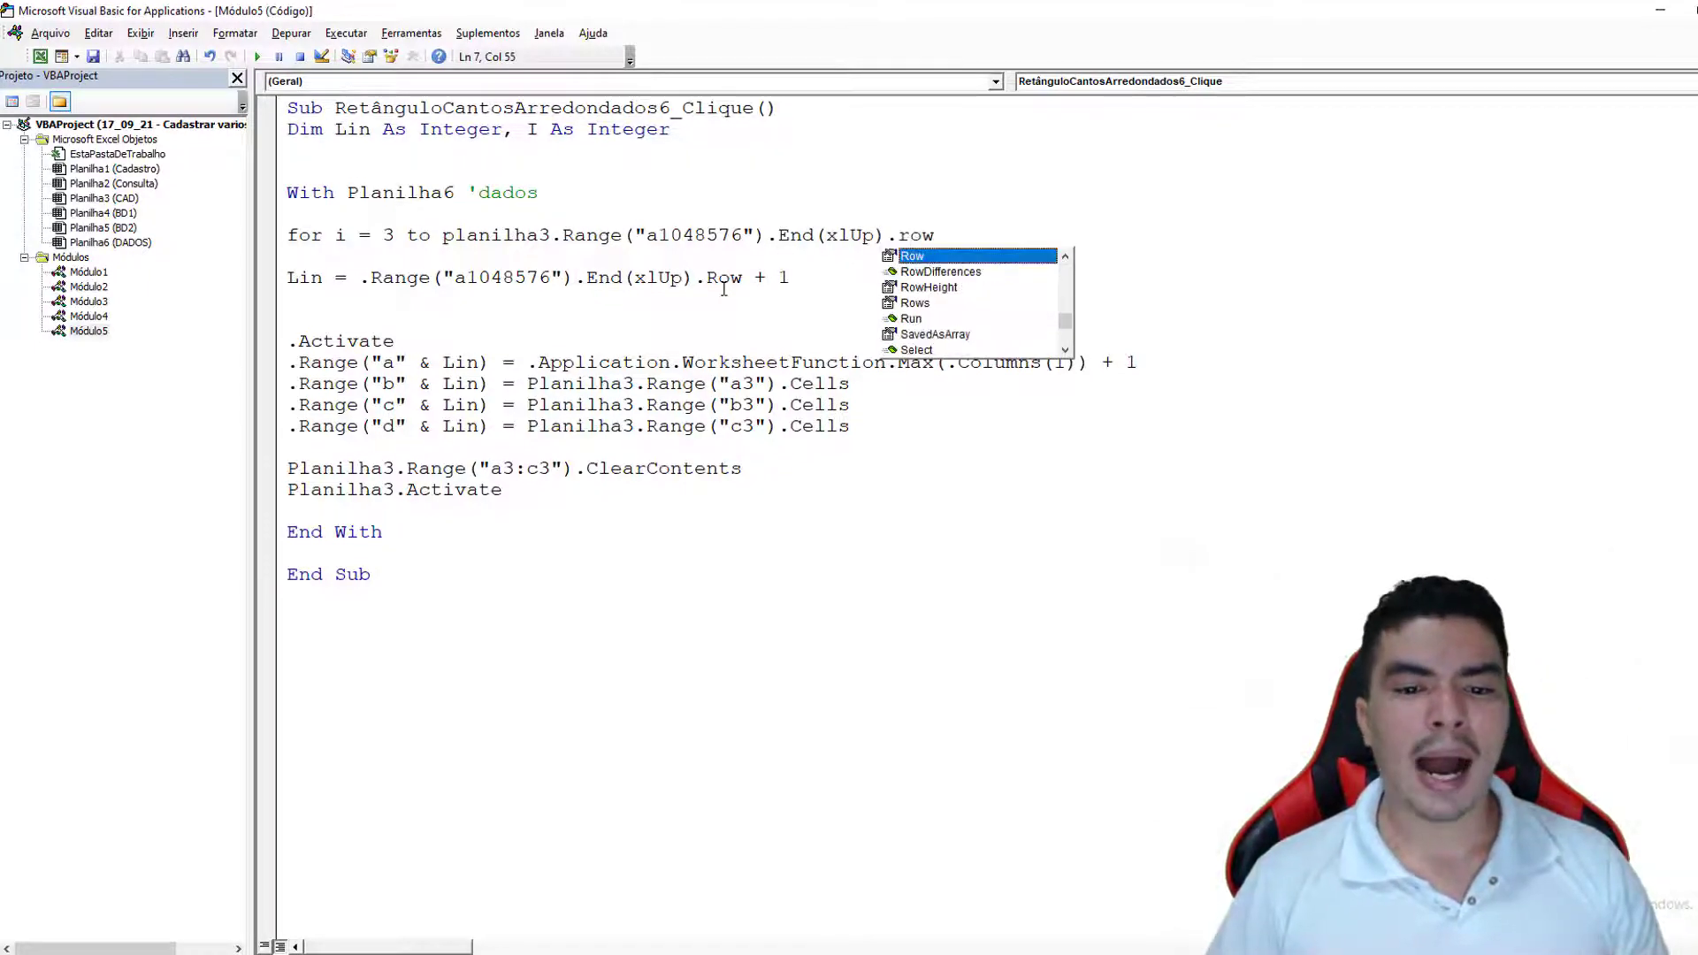
pyautogui.press('Tab')
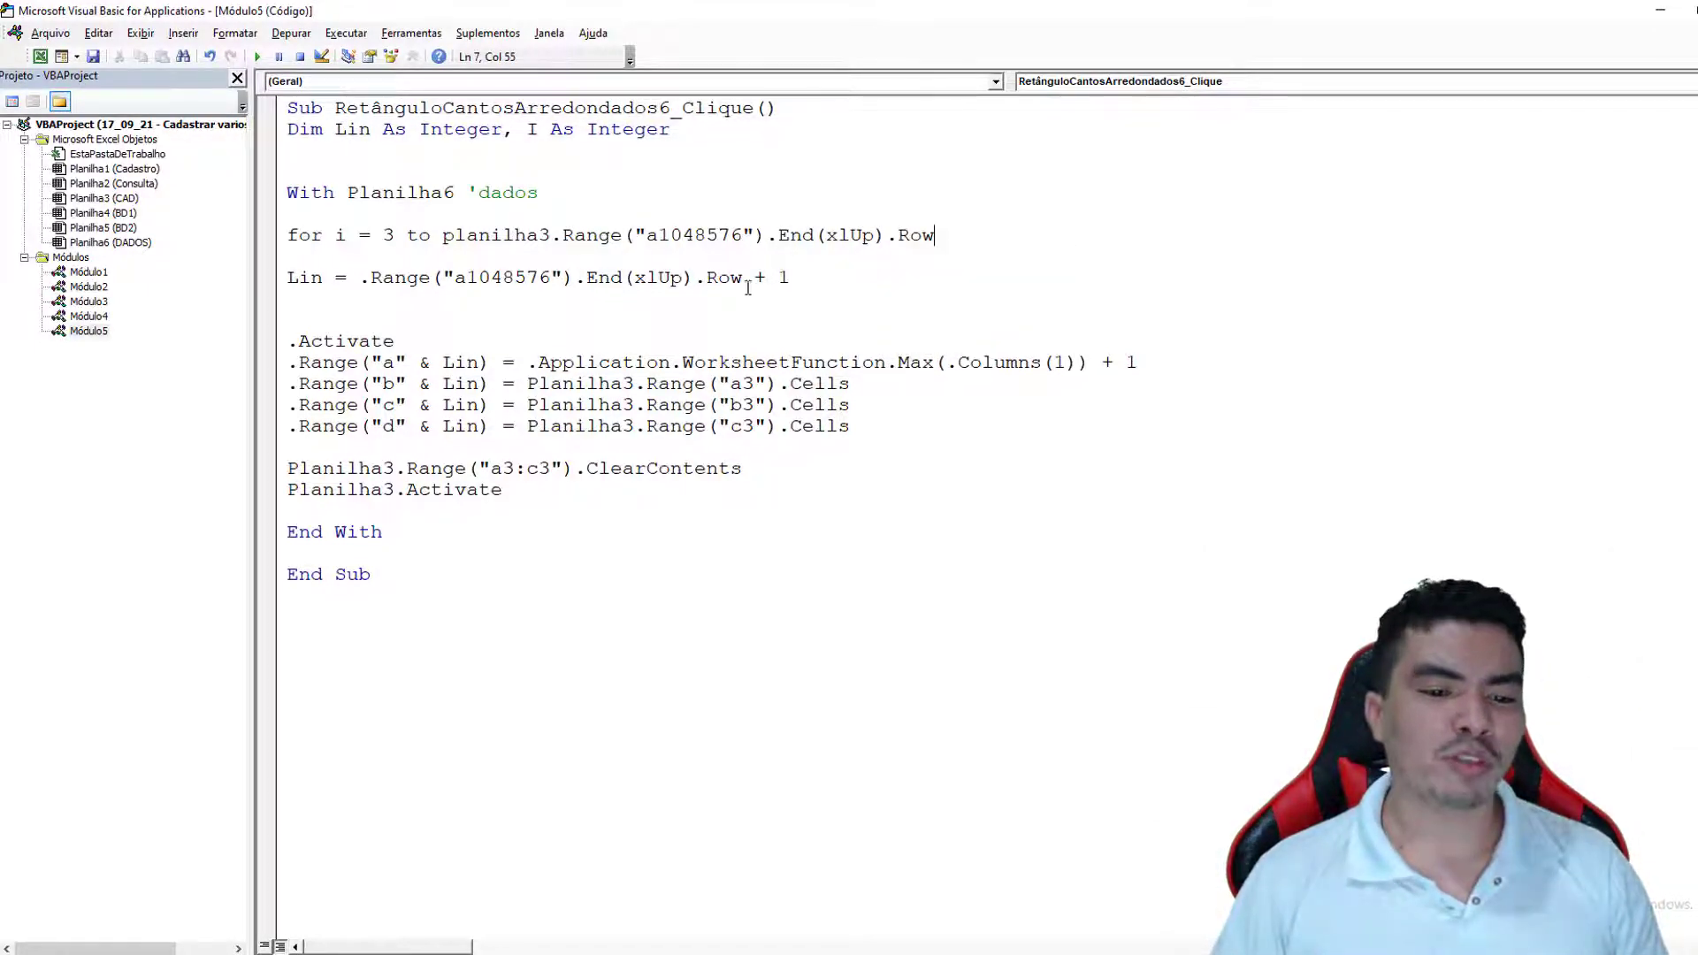
pyautogui.moveTo(760, 278); pyautogui.dragTo(795, 277)
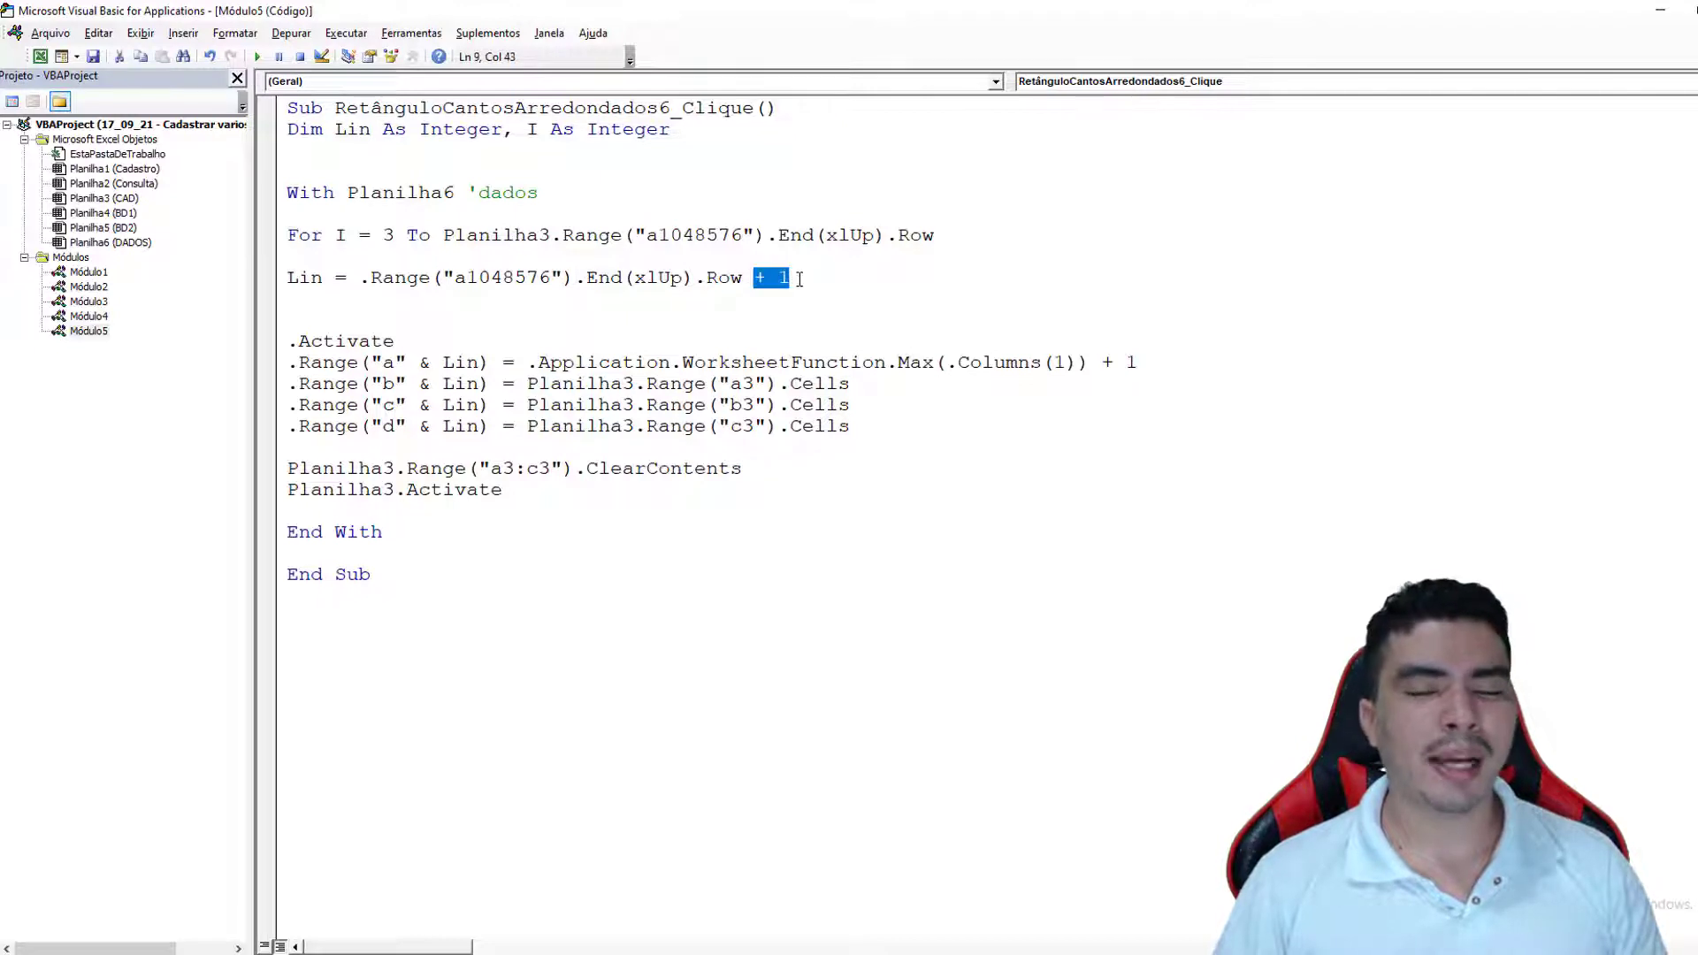
pyautogui.press('Down')
pyautogui.press('Down')
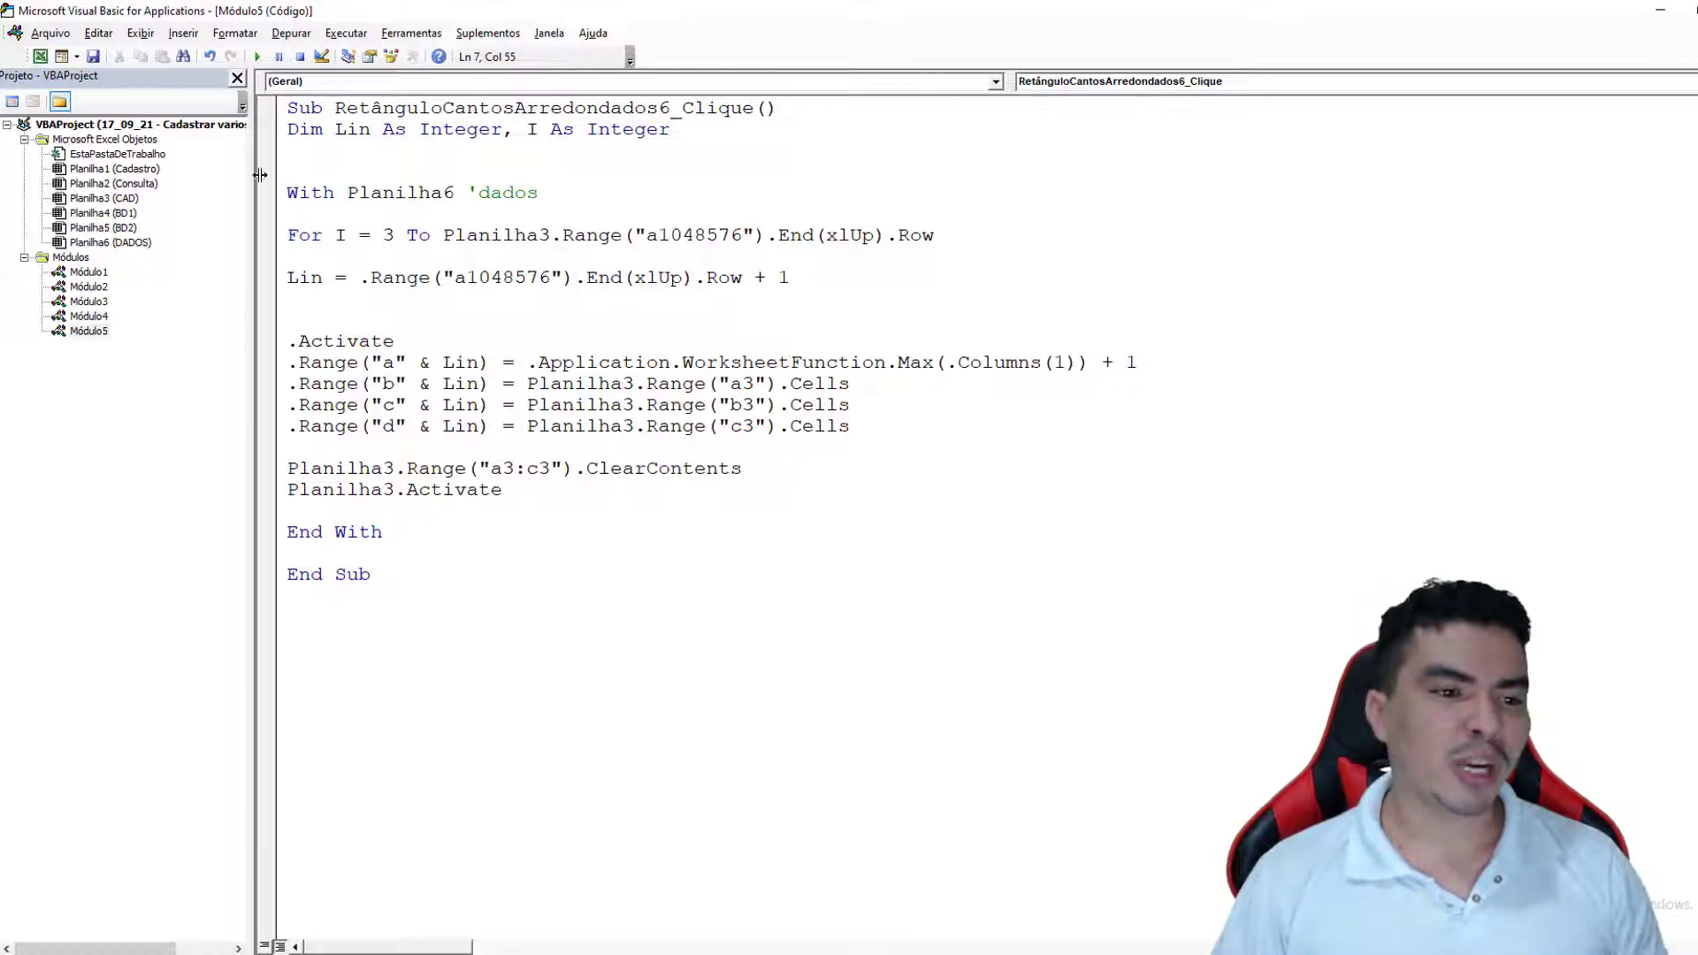
pyautogui.click(40, 56)
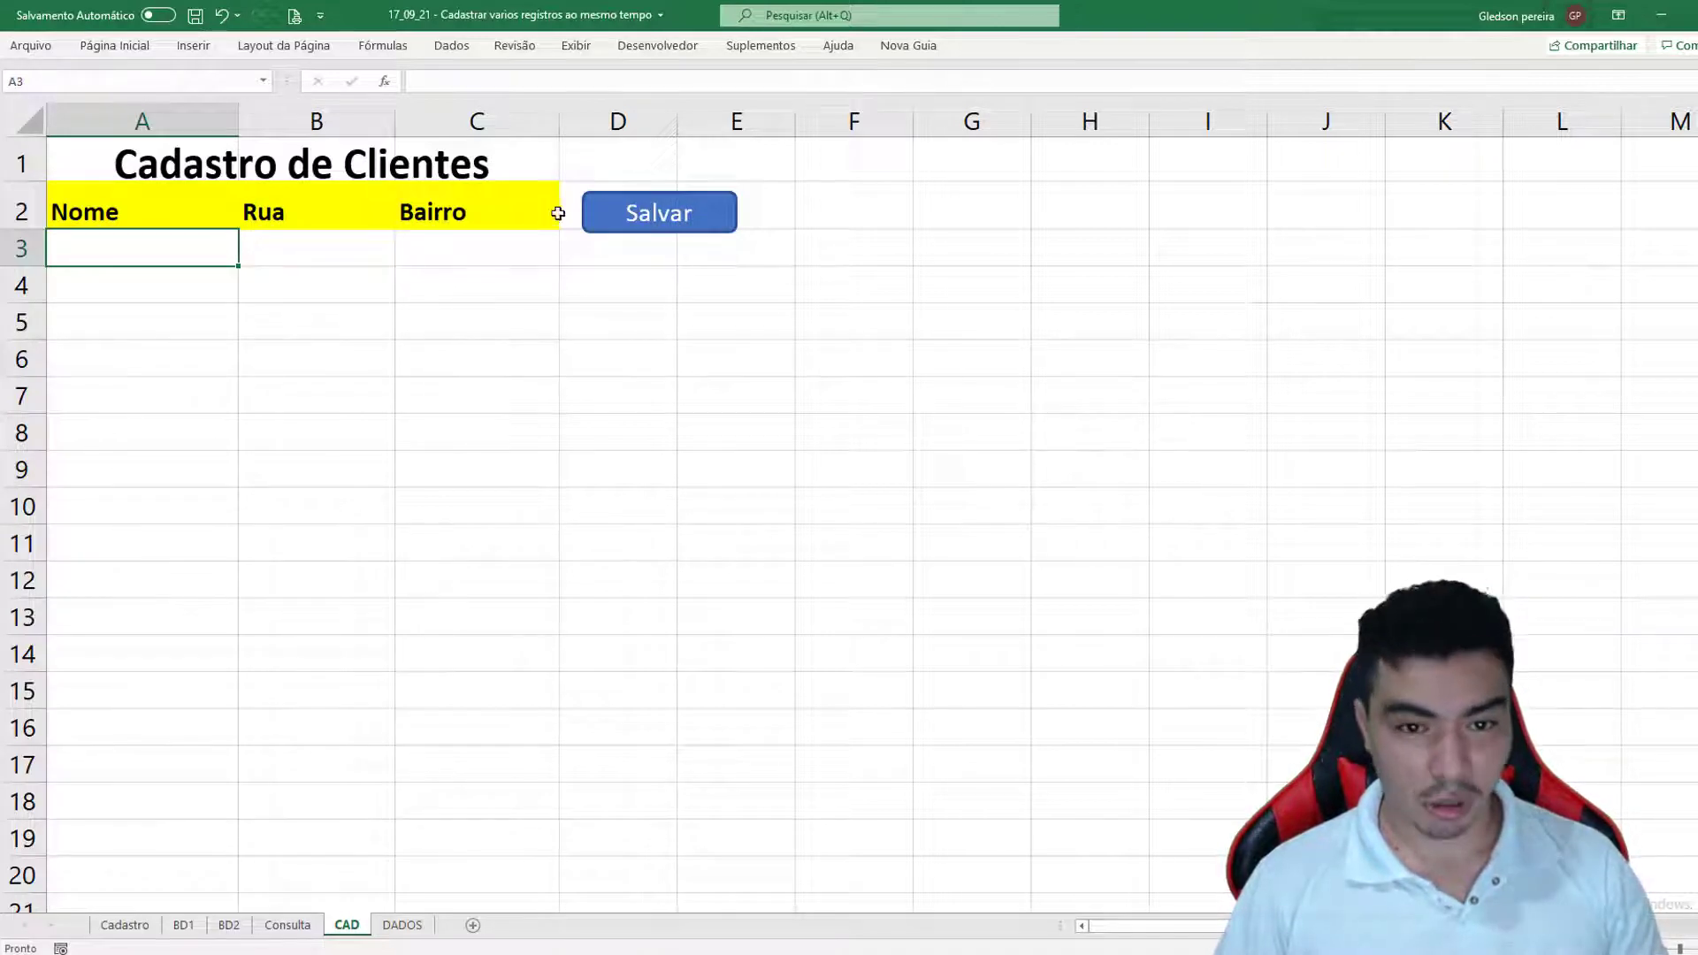
pyautogui.click(641, 46)
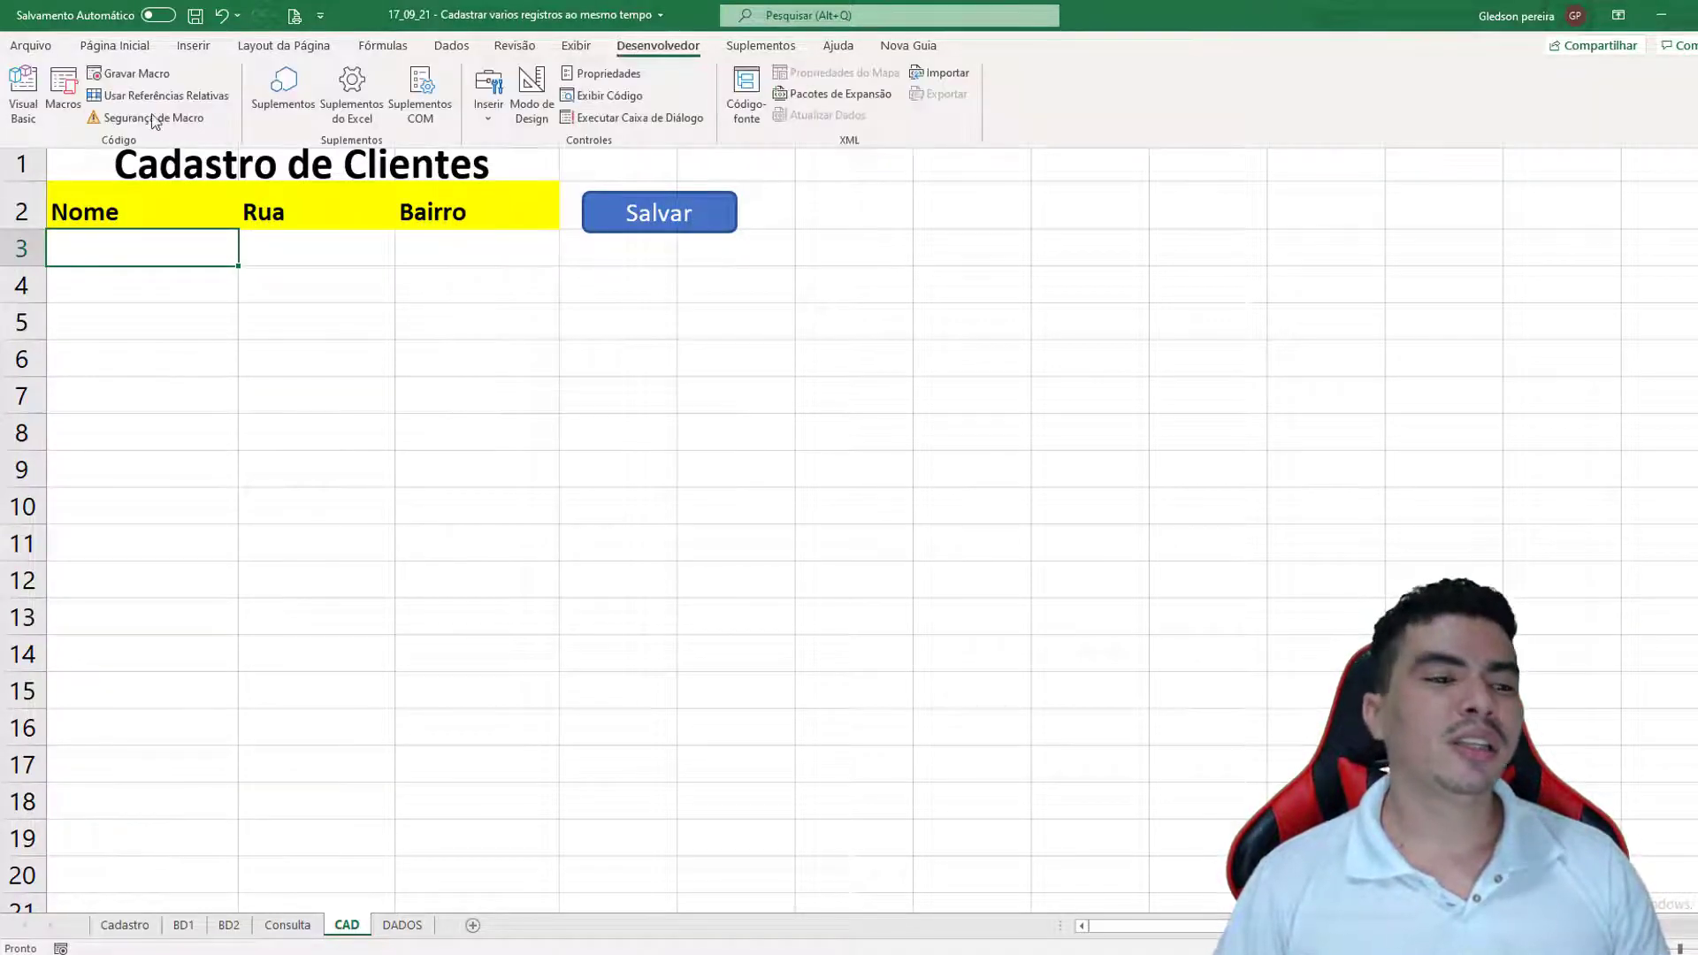
pyautogui.click(22, 93)
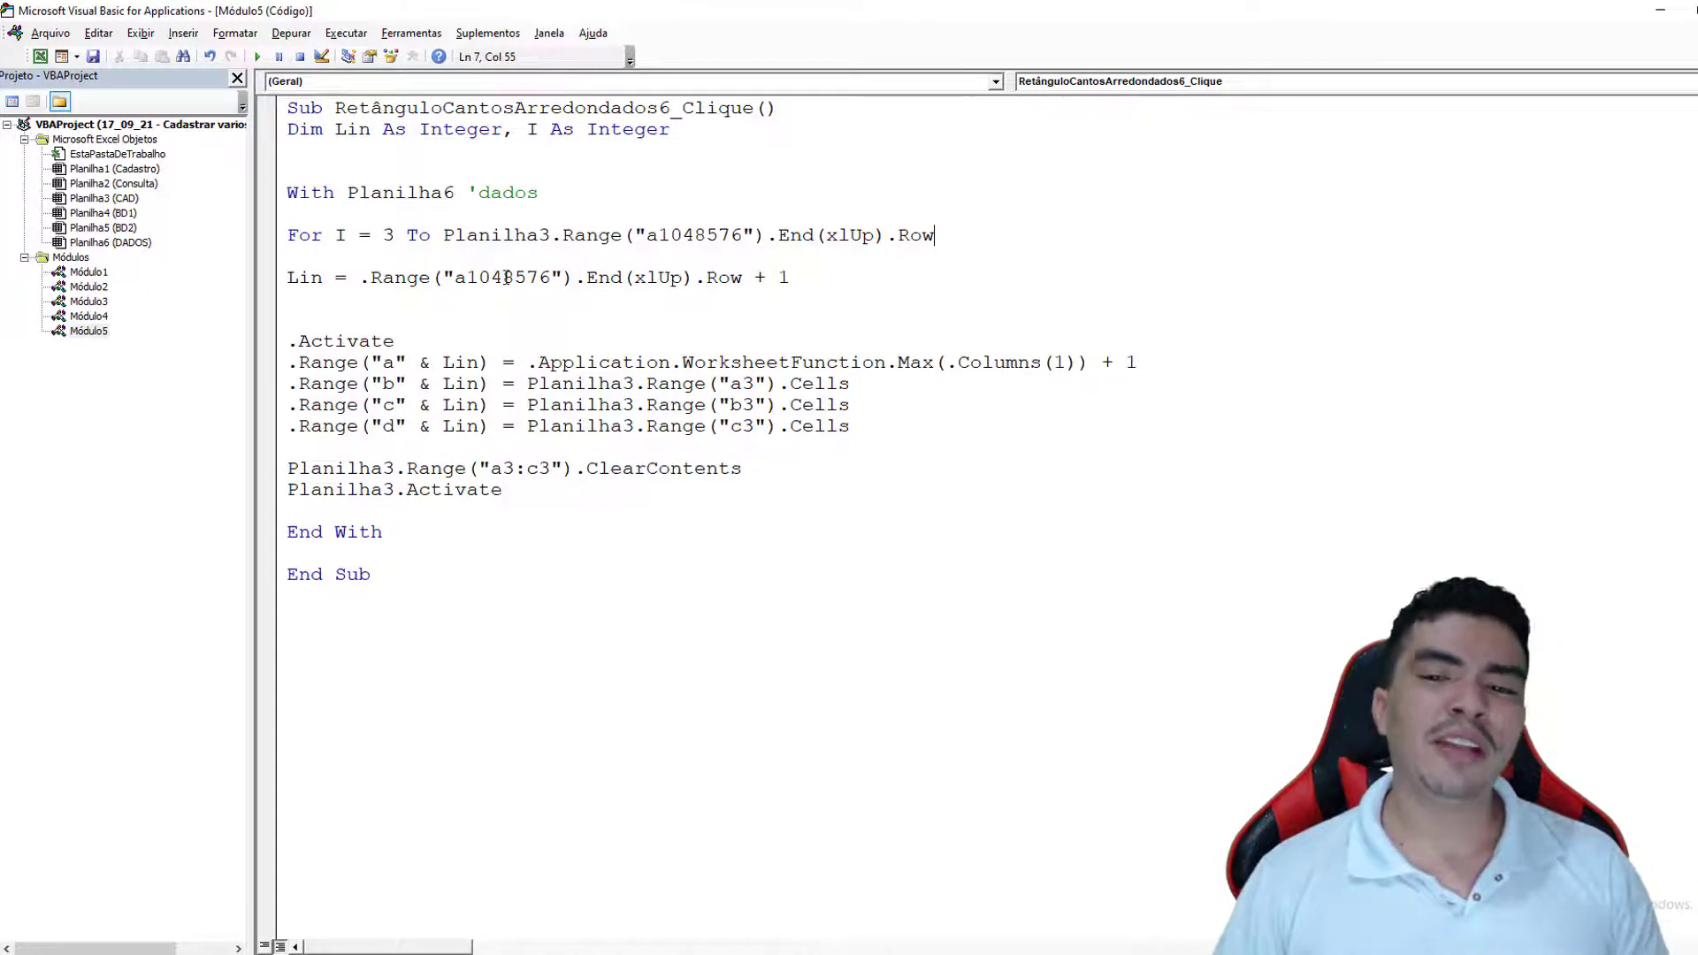
pyautogui.moveTo(330, 278); pyautogui.dragTo(281, 278)
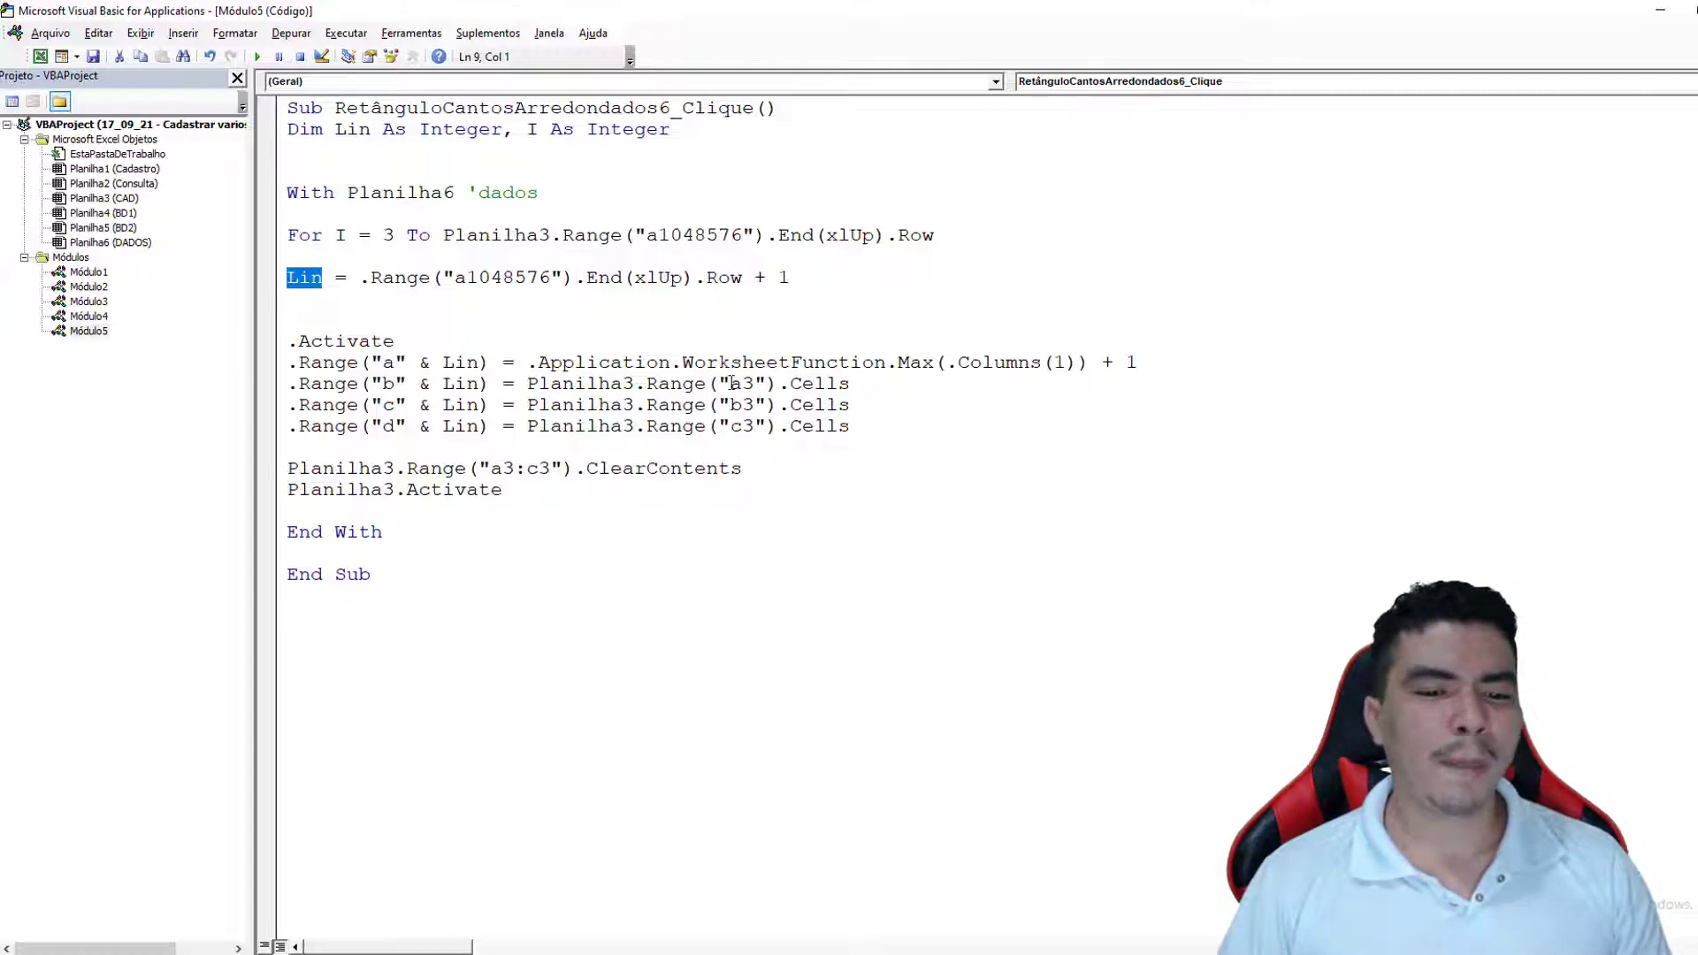
# Change the column a source reference from "a3" to "a" & I
pyautogui.moveTo(732, 383); pyautogui.dragTo(752, 383)
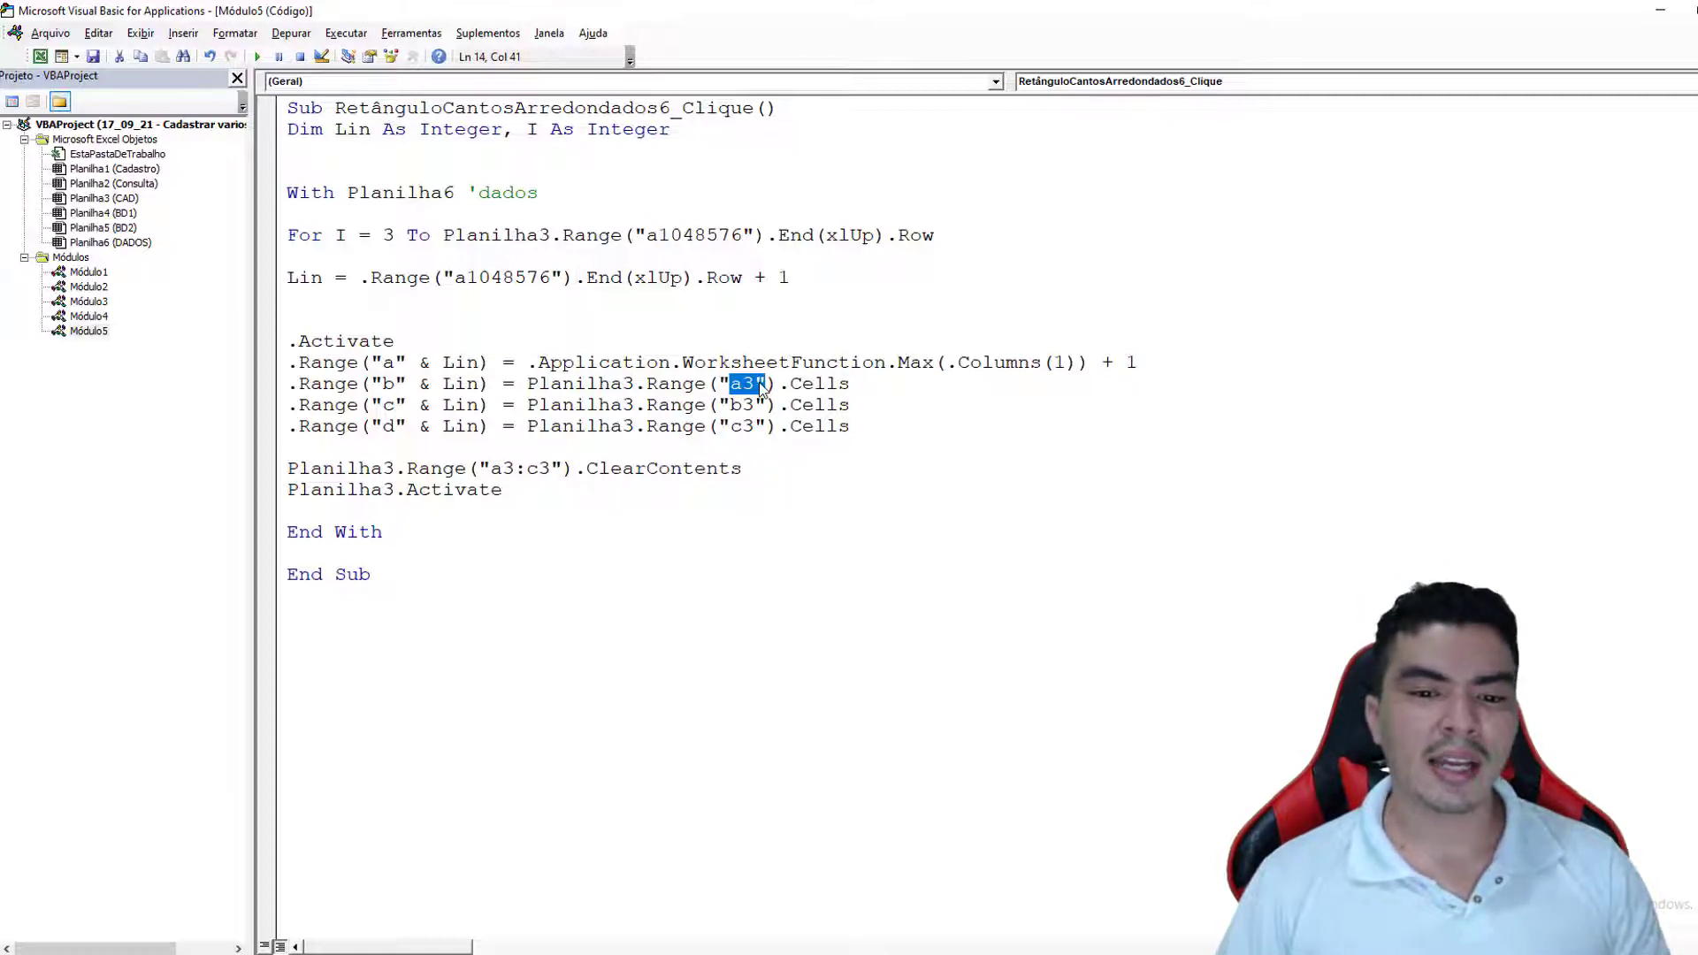
pyautogui.click(758, 398)
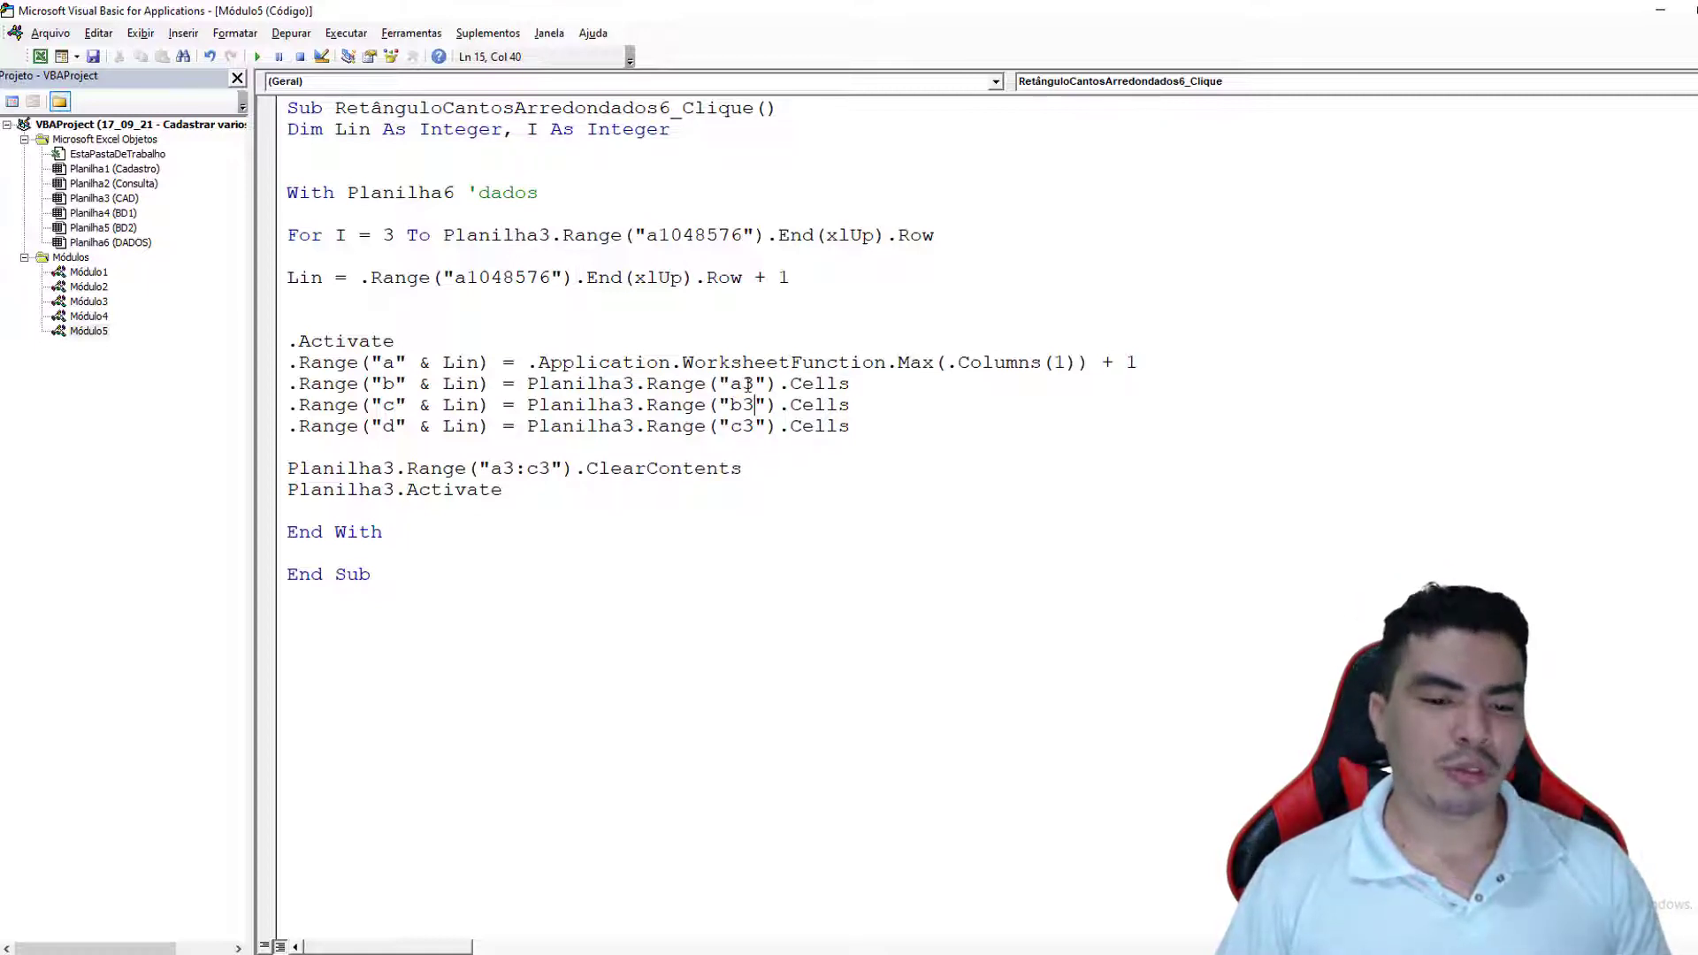
pyautogui.press('Delete')
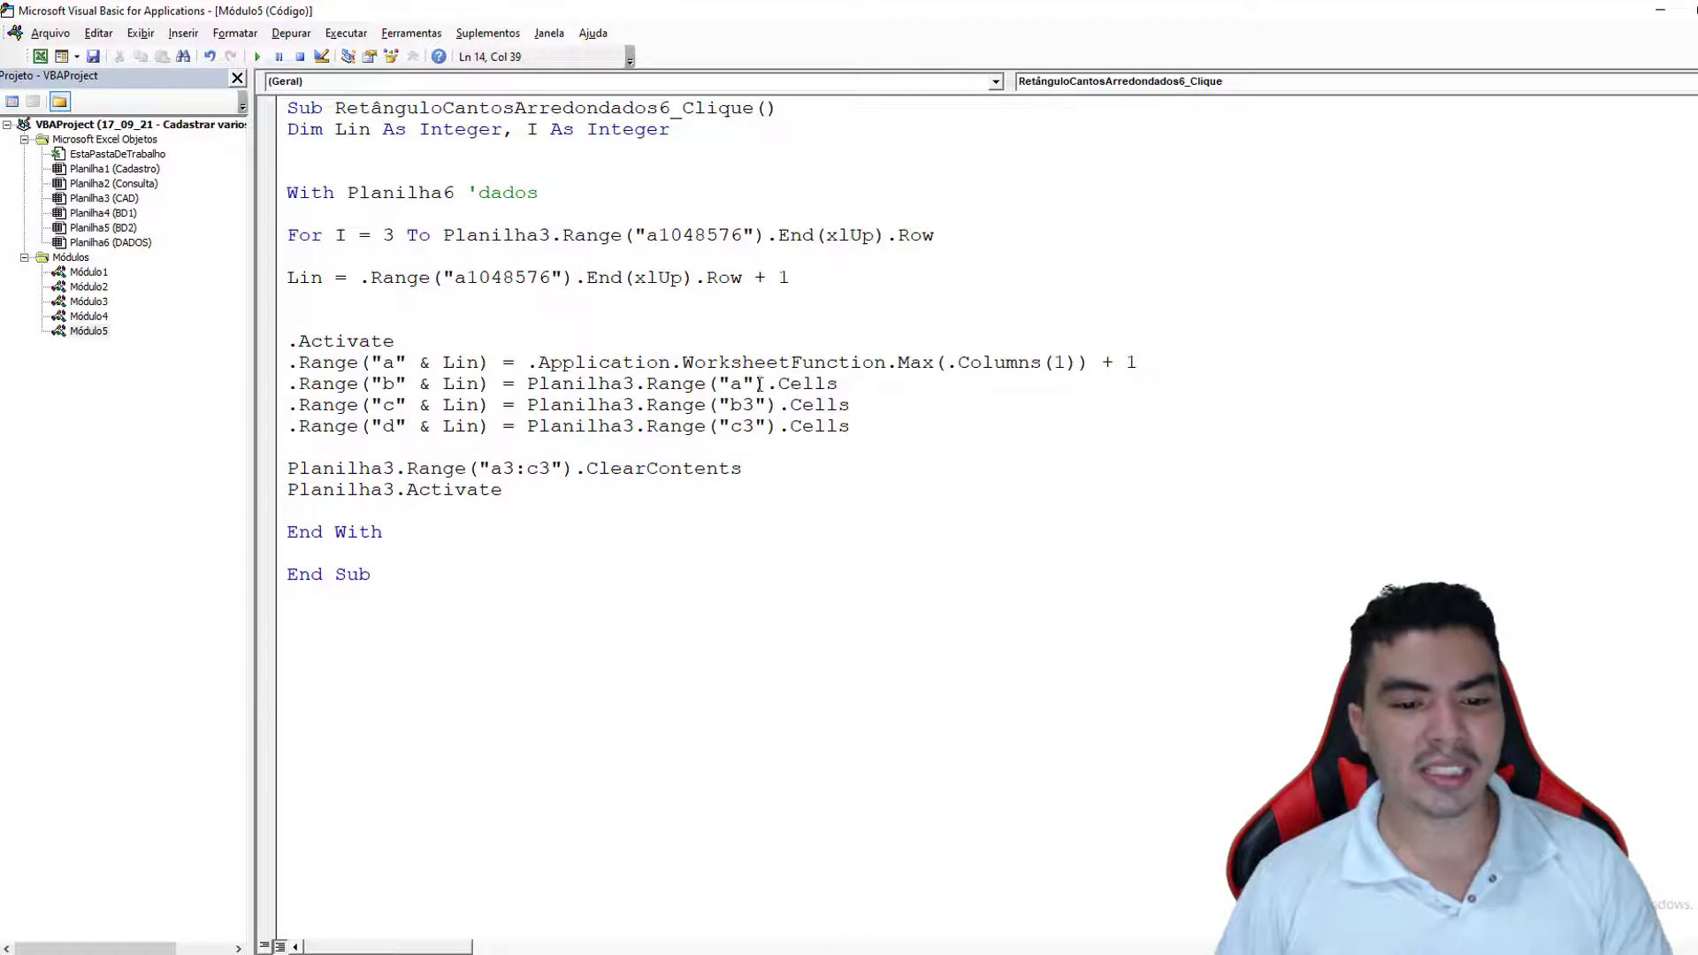
pyautogui.write('& ')
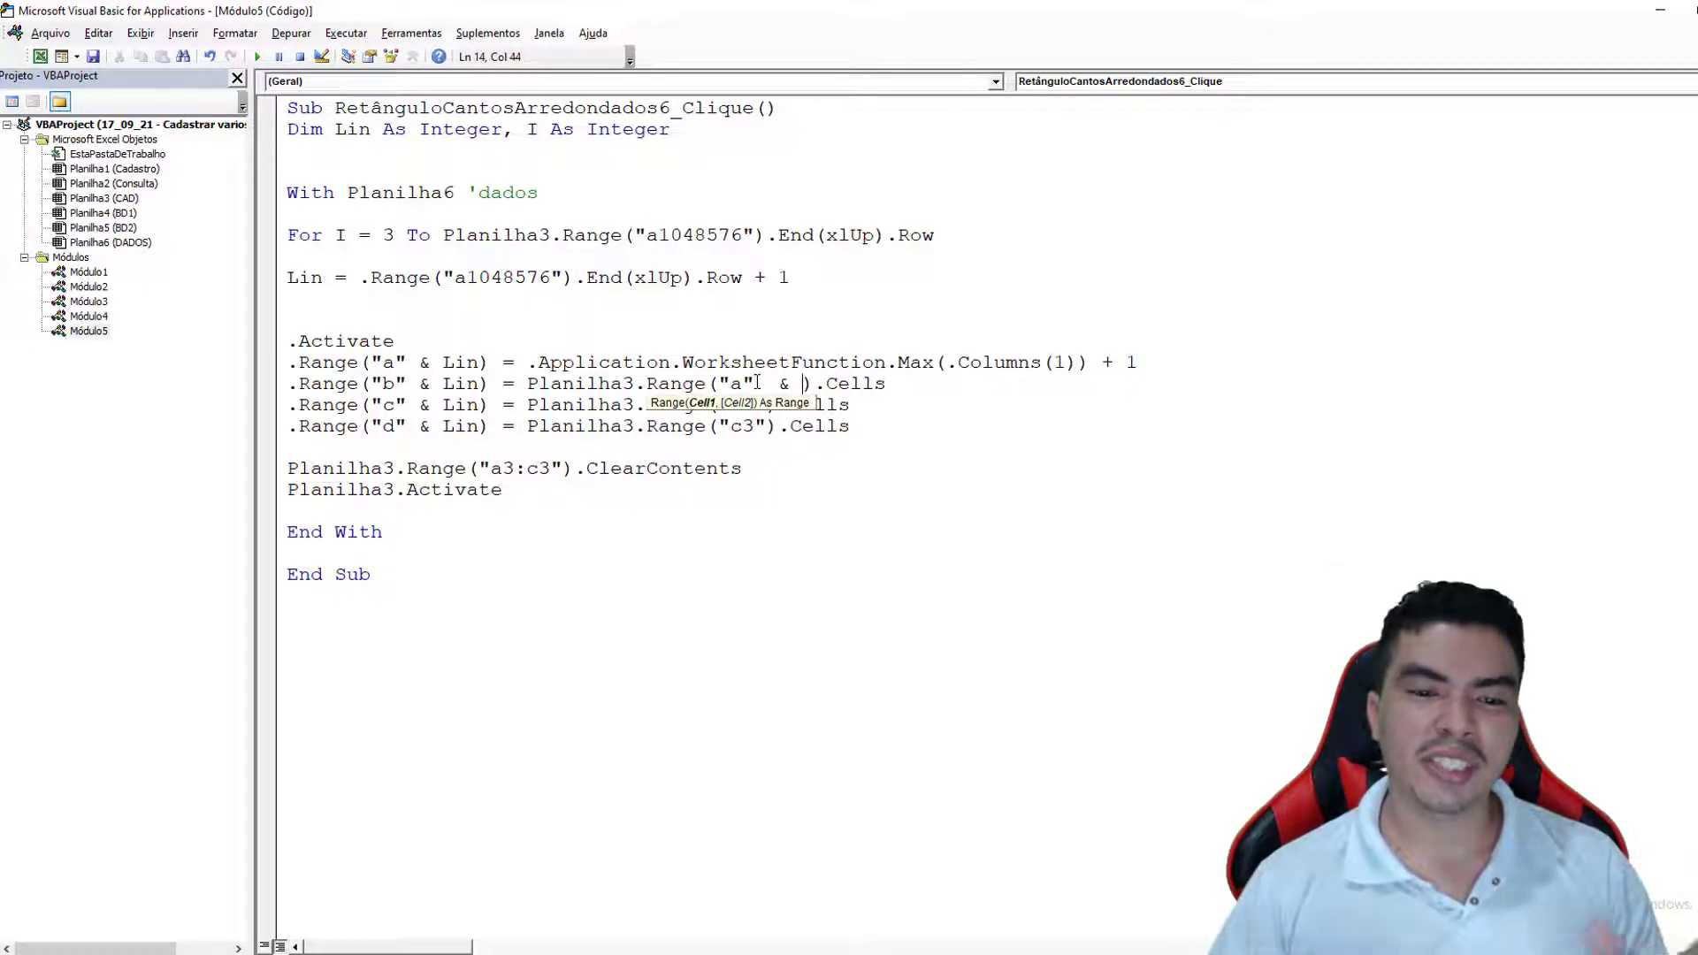
pyautogui.write('i')
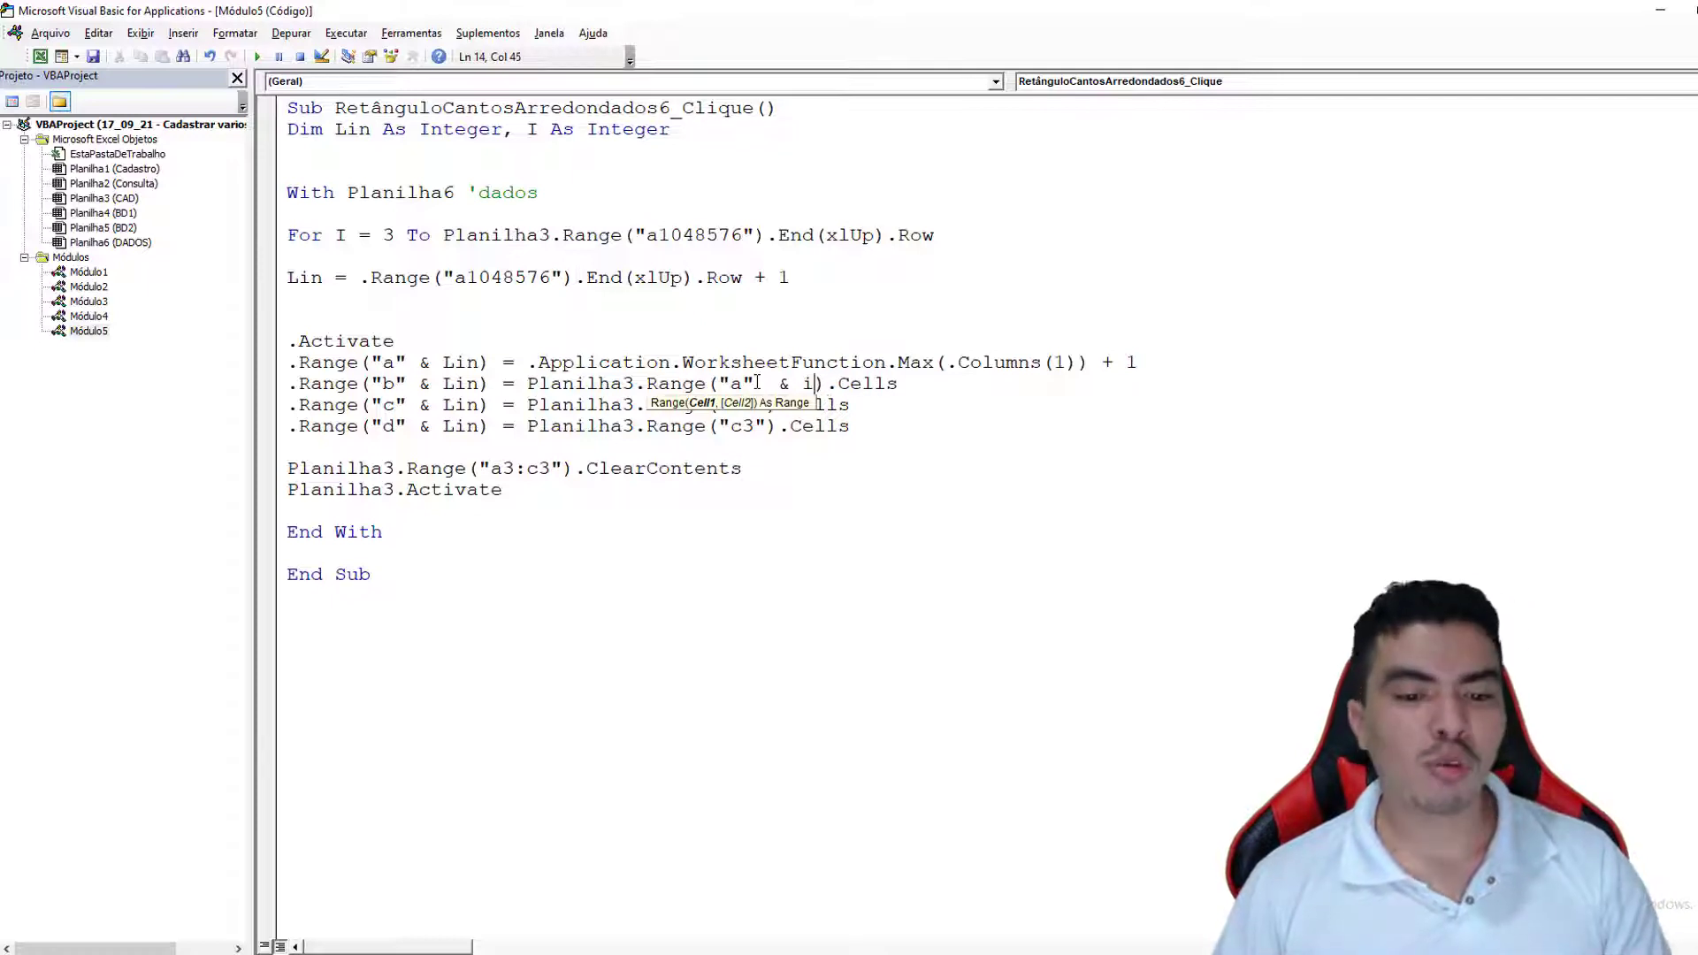
pyautogui.click(598, 296)
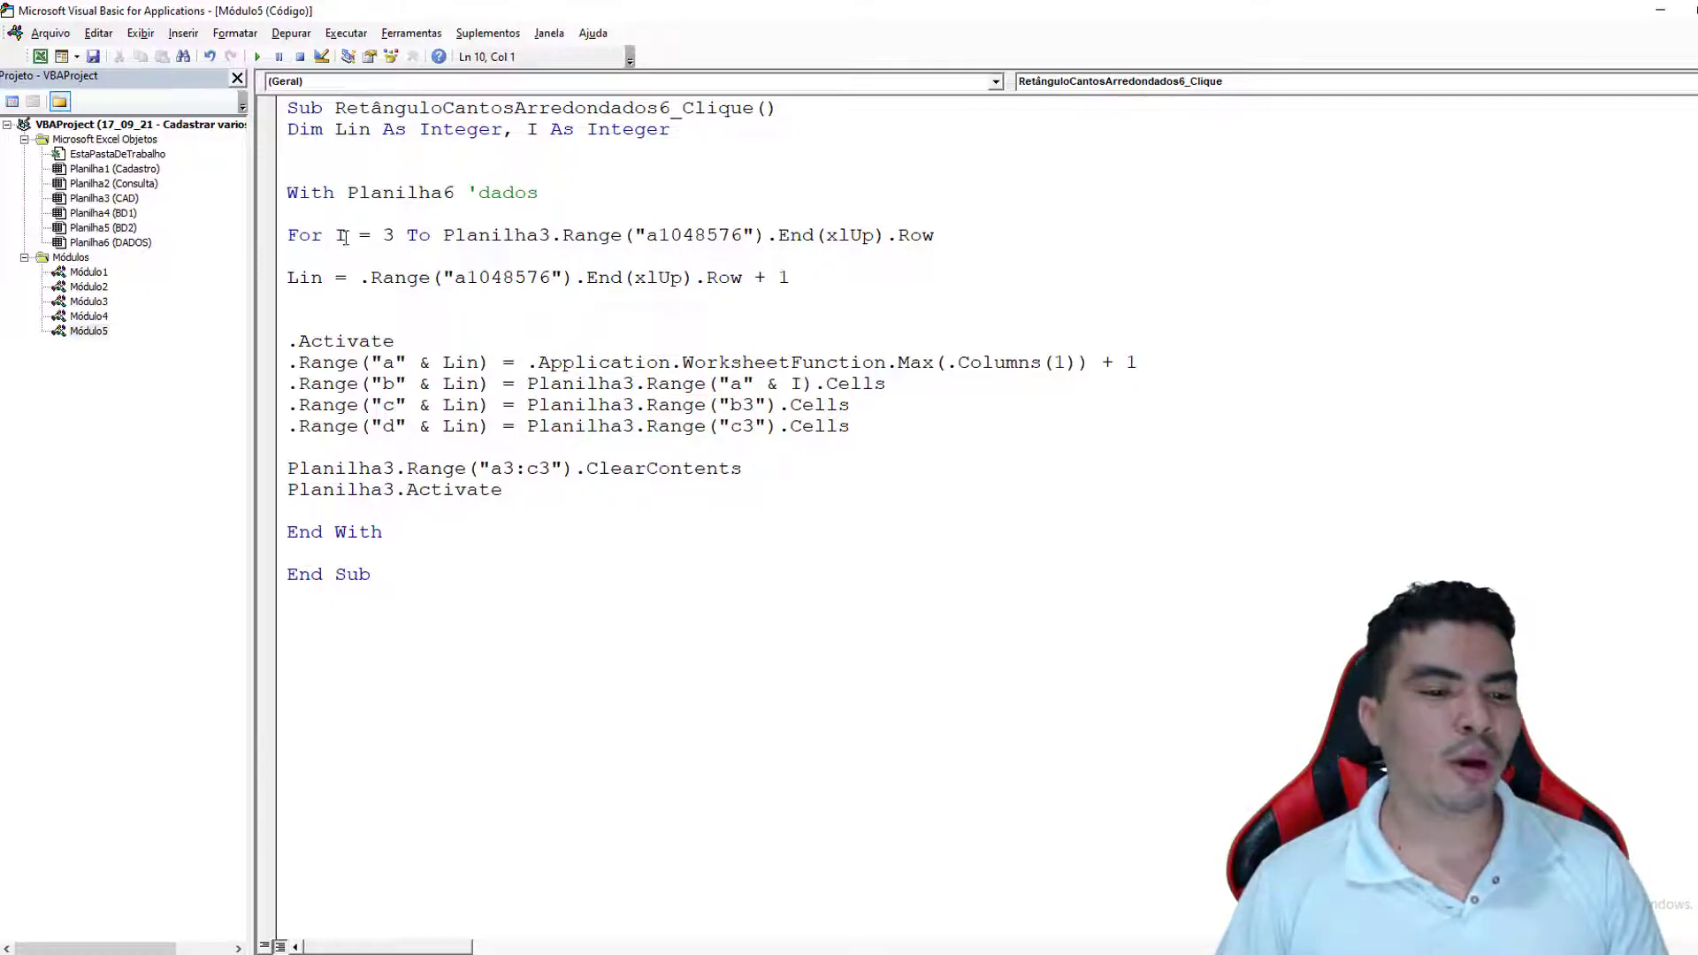
pyautogui.moveTo(325, 235); pyautogui.dragTo(342, 235)
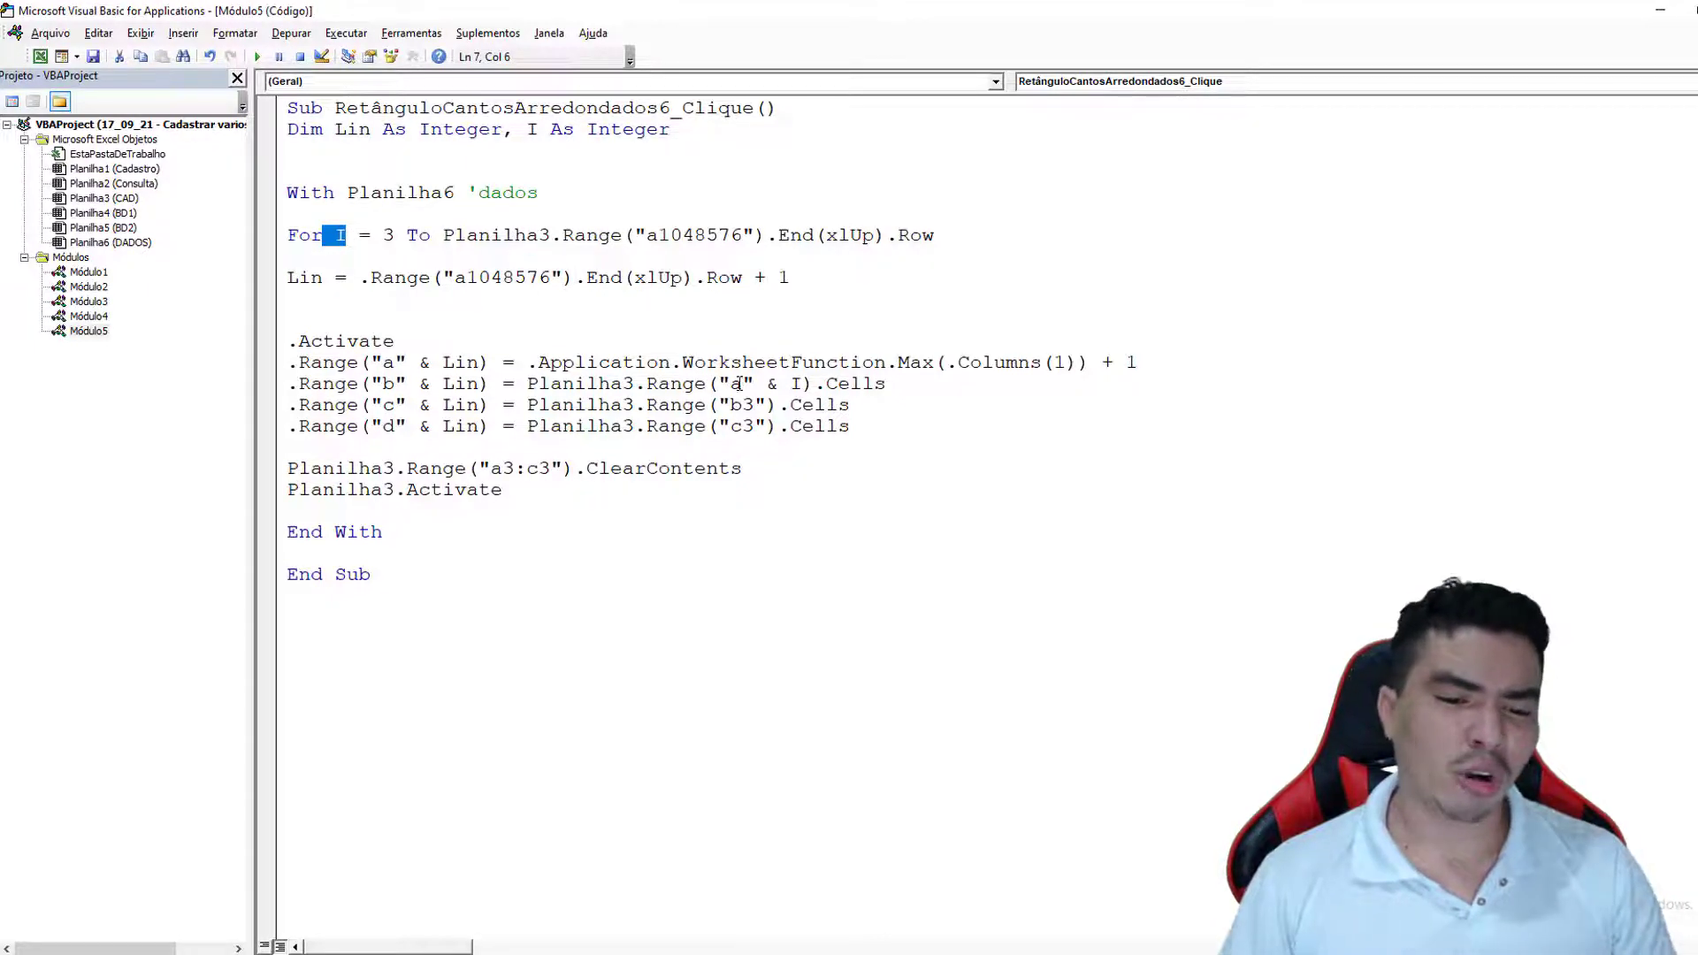
pyautogui.moveTo(731, 383); pyautogui.dragTo(801, 383)
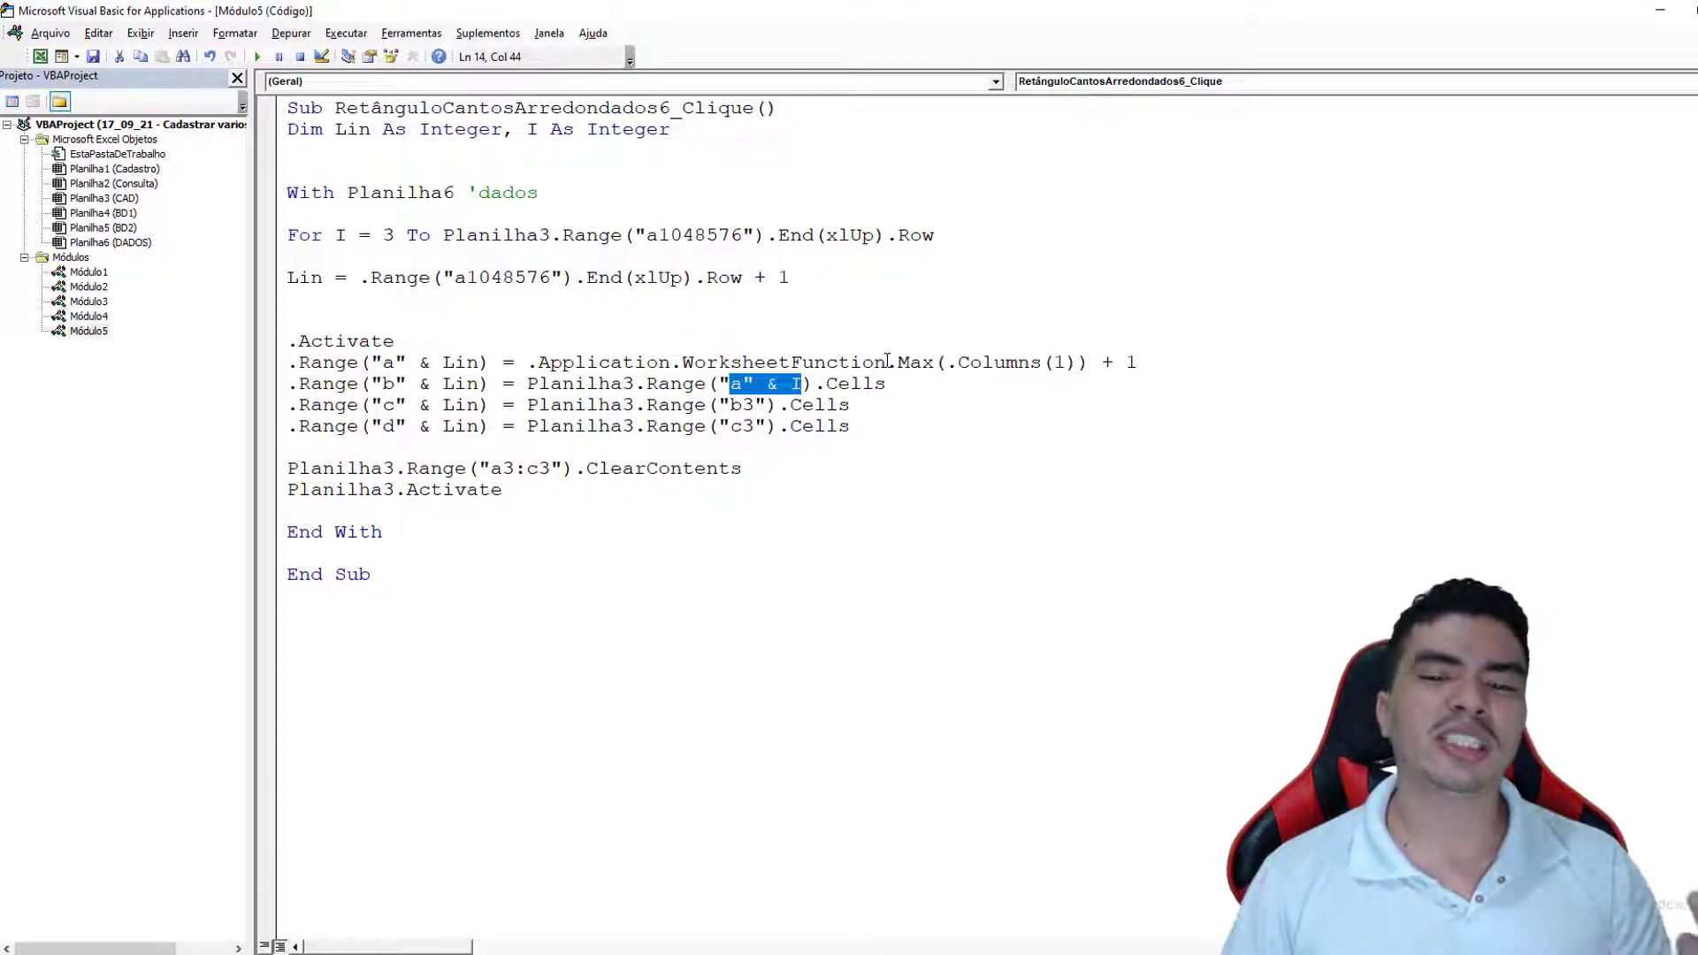
# Change the b3 and c3 references to "b" & I and "c" & I
pyautogui.click(948, 424)
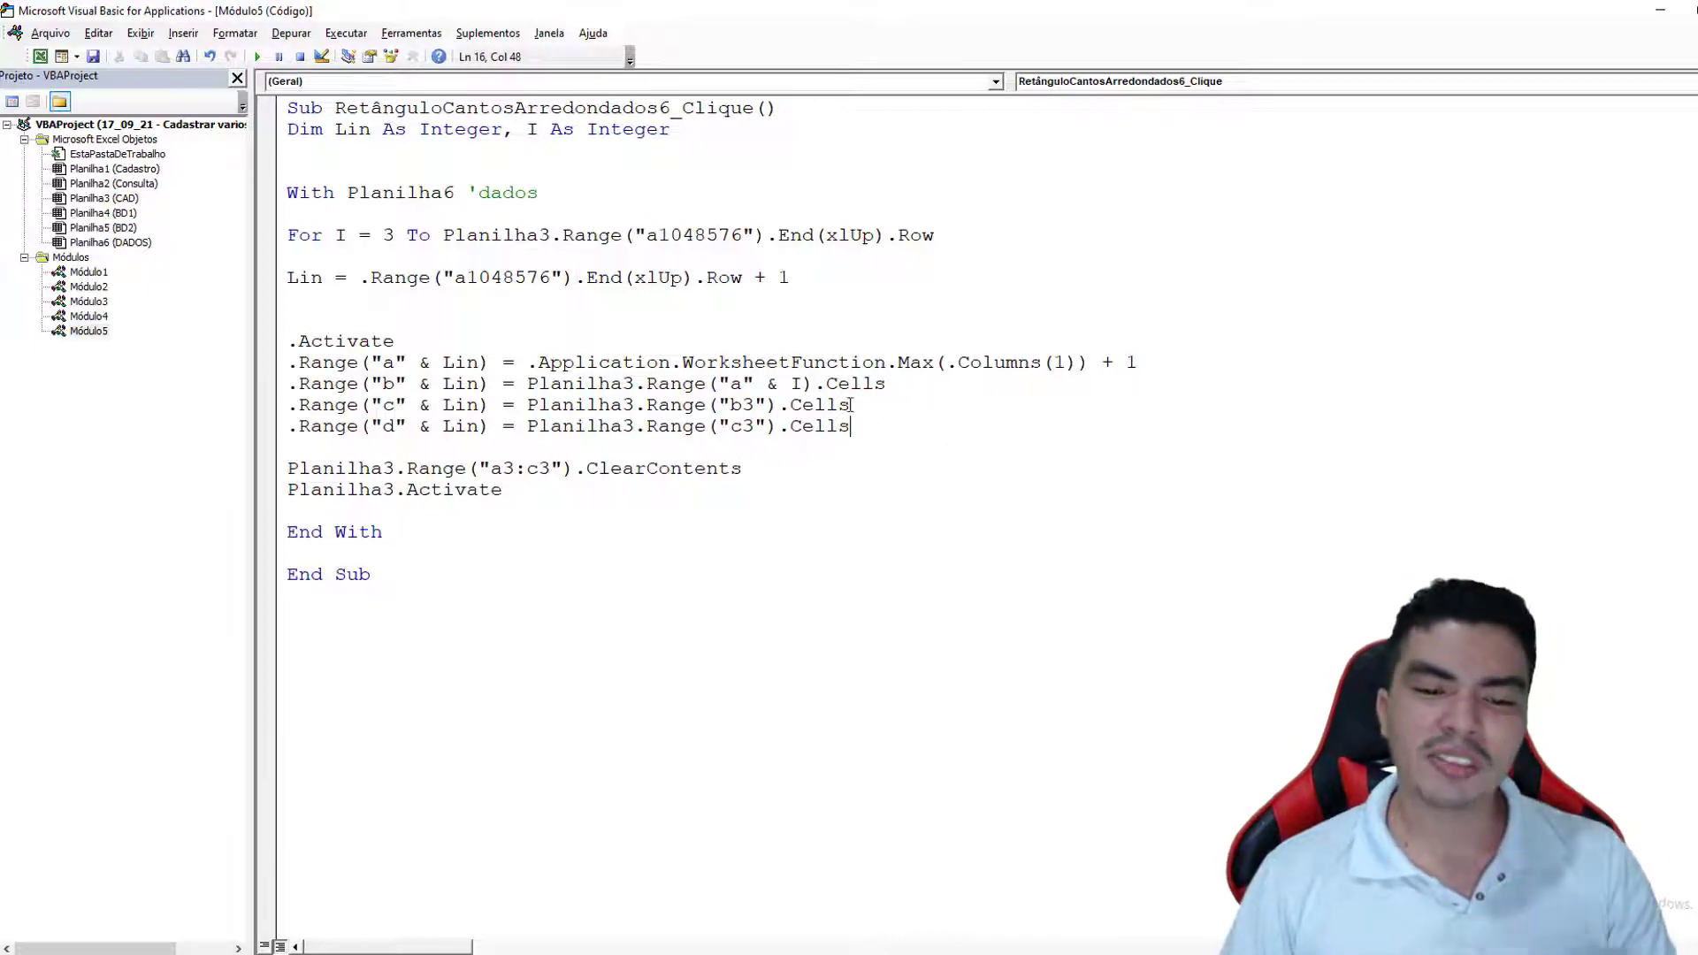
pyautogui.click(742, 407)
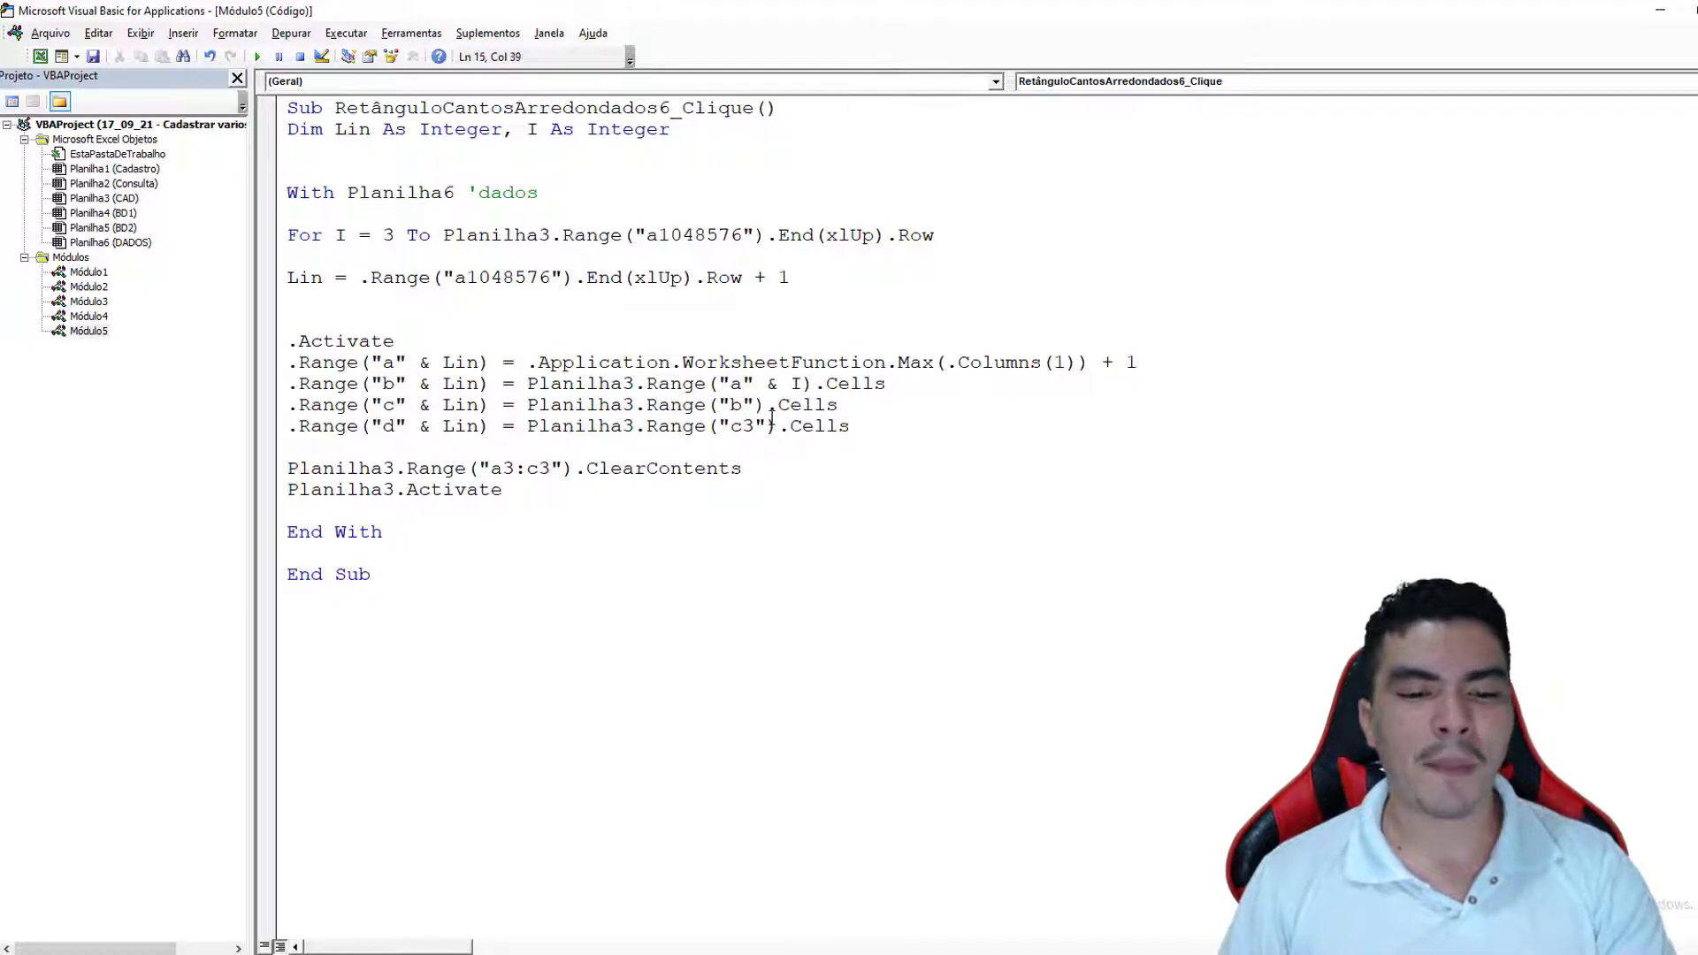
pyautogui.press('Right')
pyautogui.write('& i')
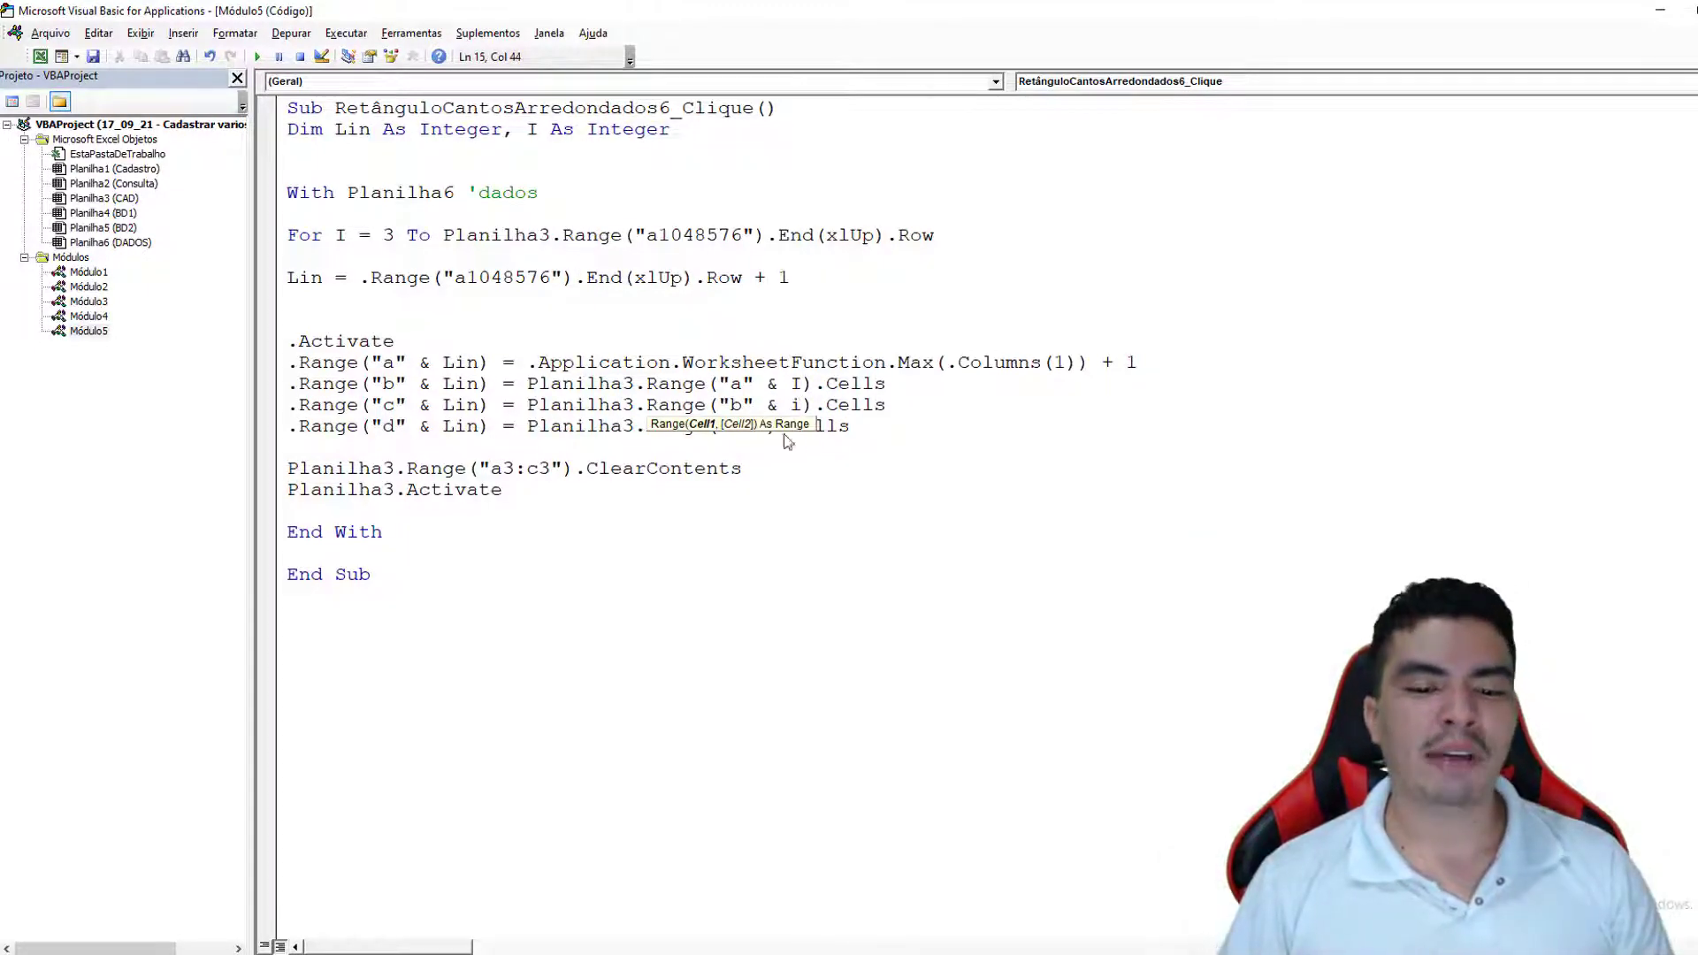
pyautogui.click(869, 484)
pyautogui.press('Delete')
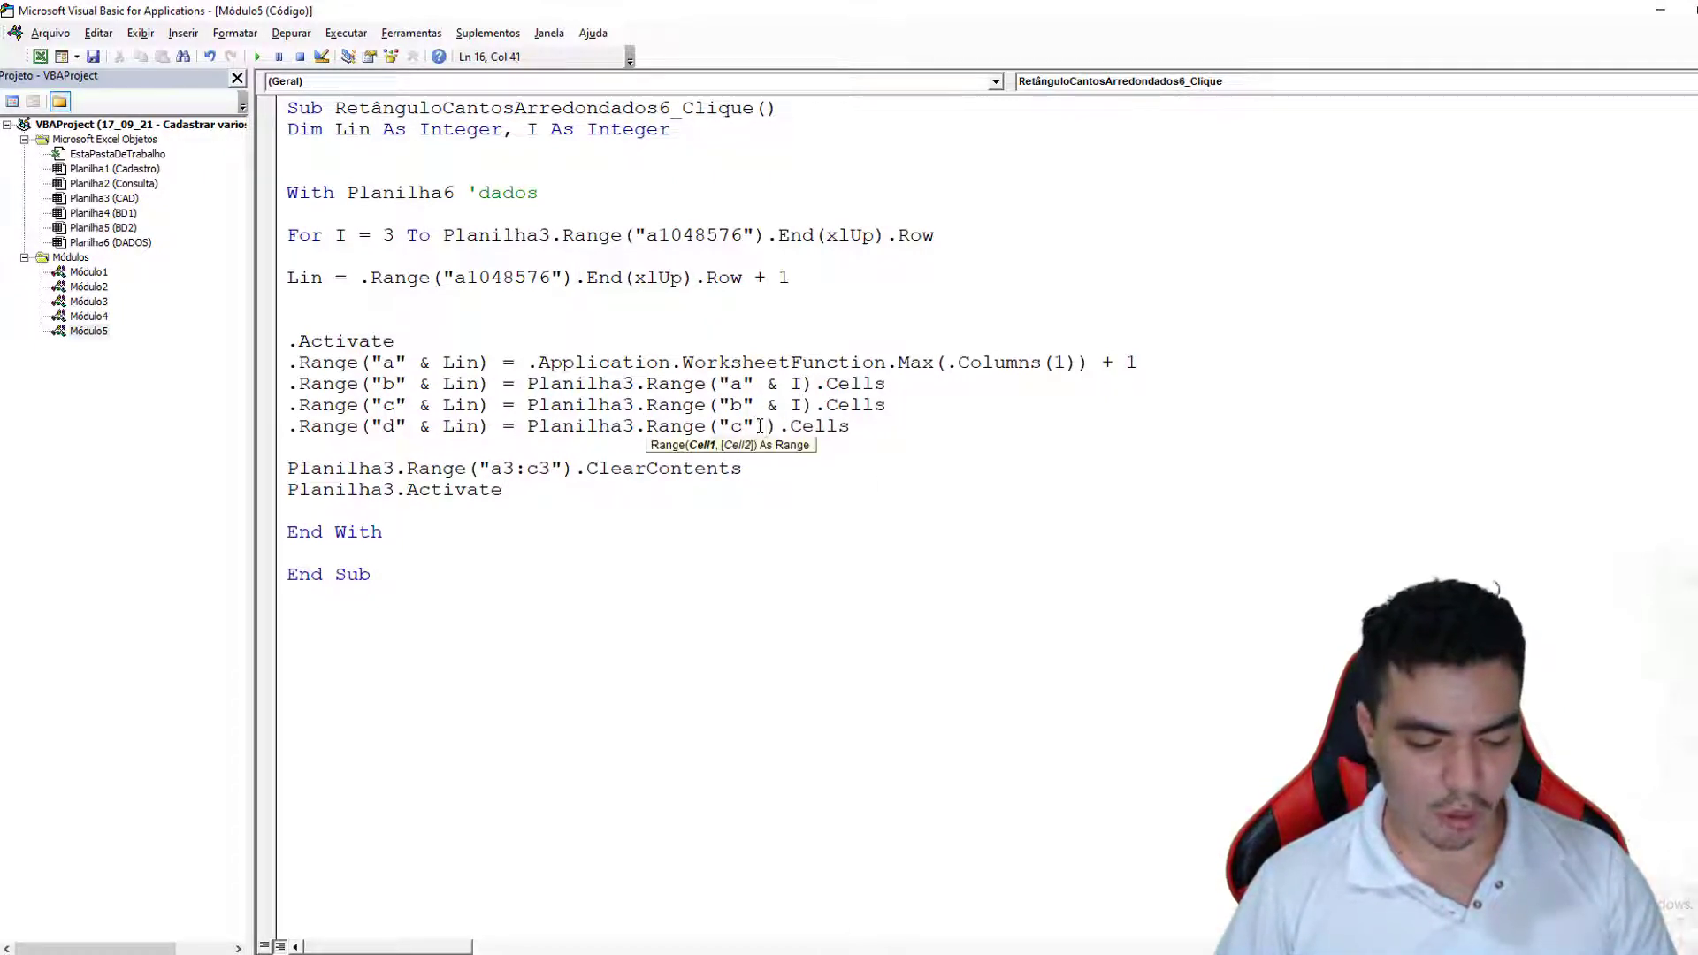
pyautogui.write('& i')
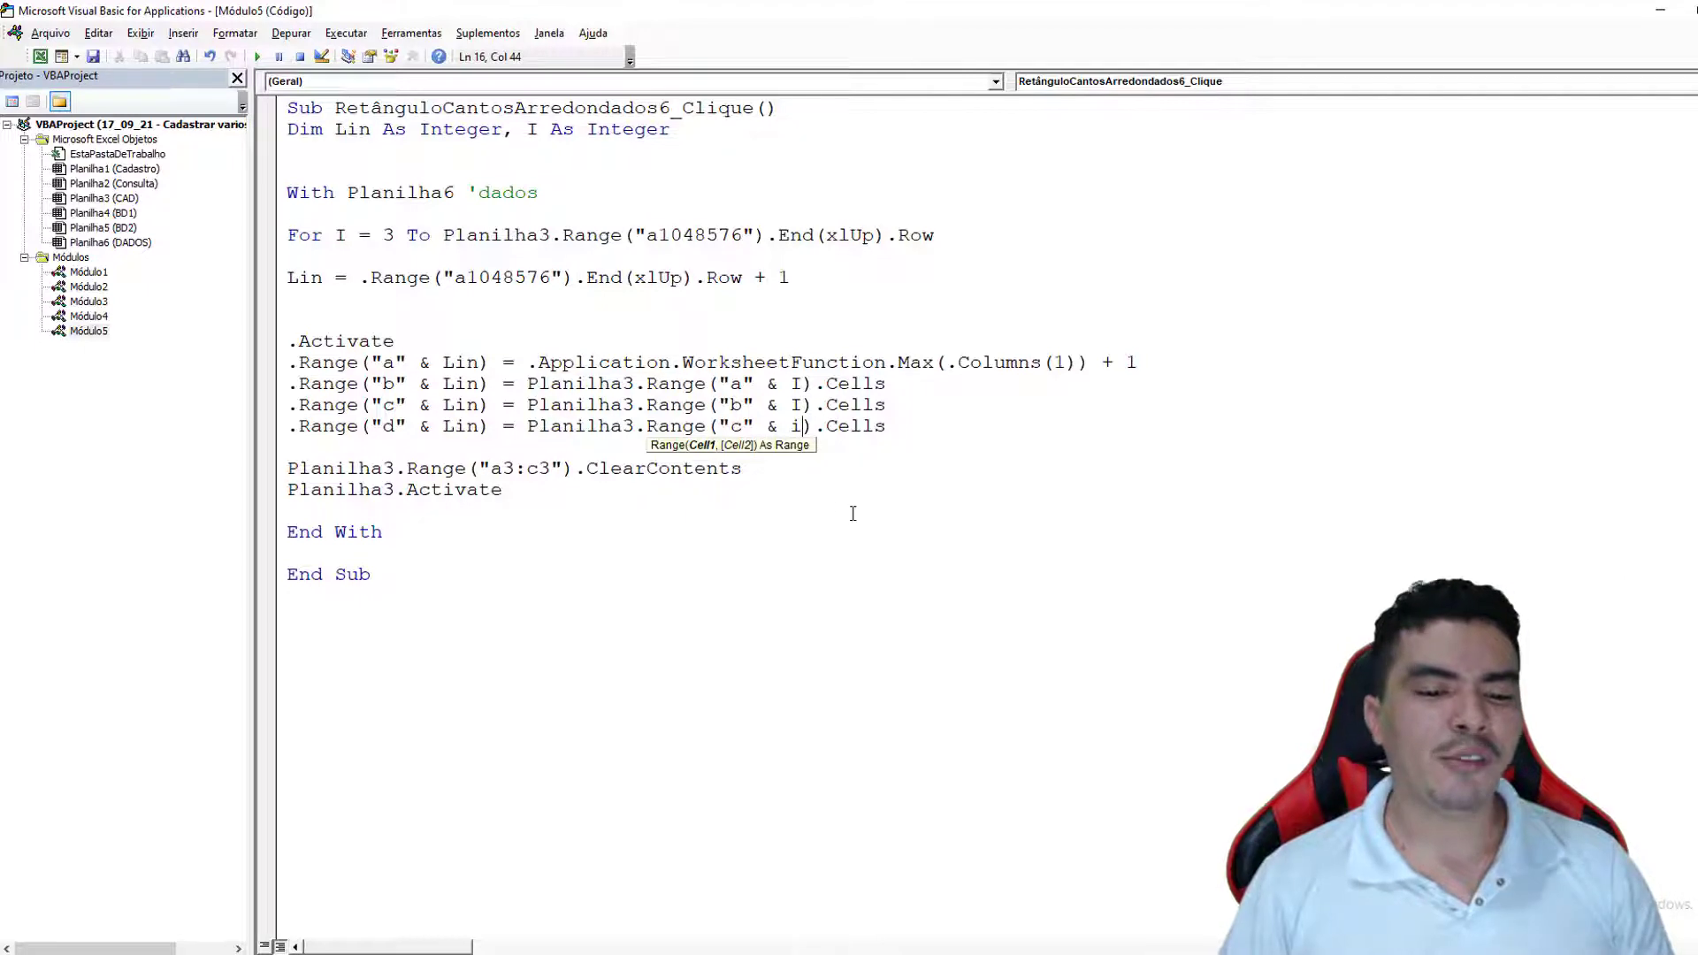
pyautogui.click(852, 513)
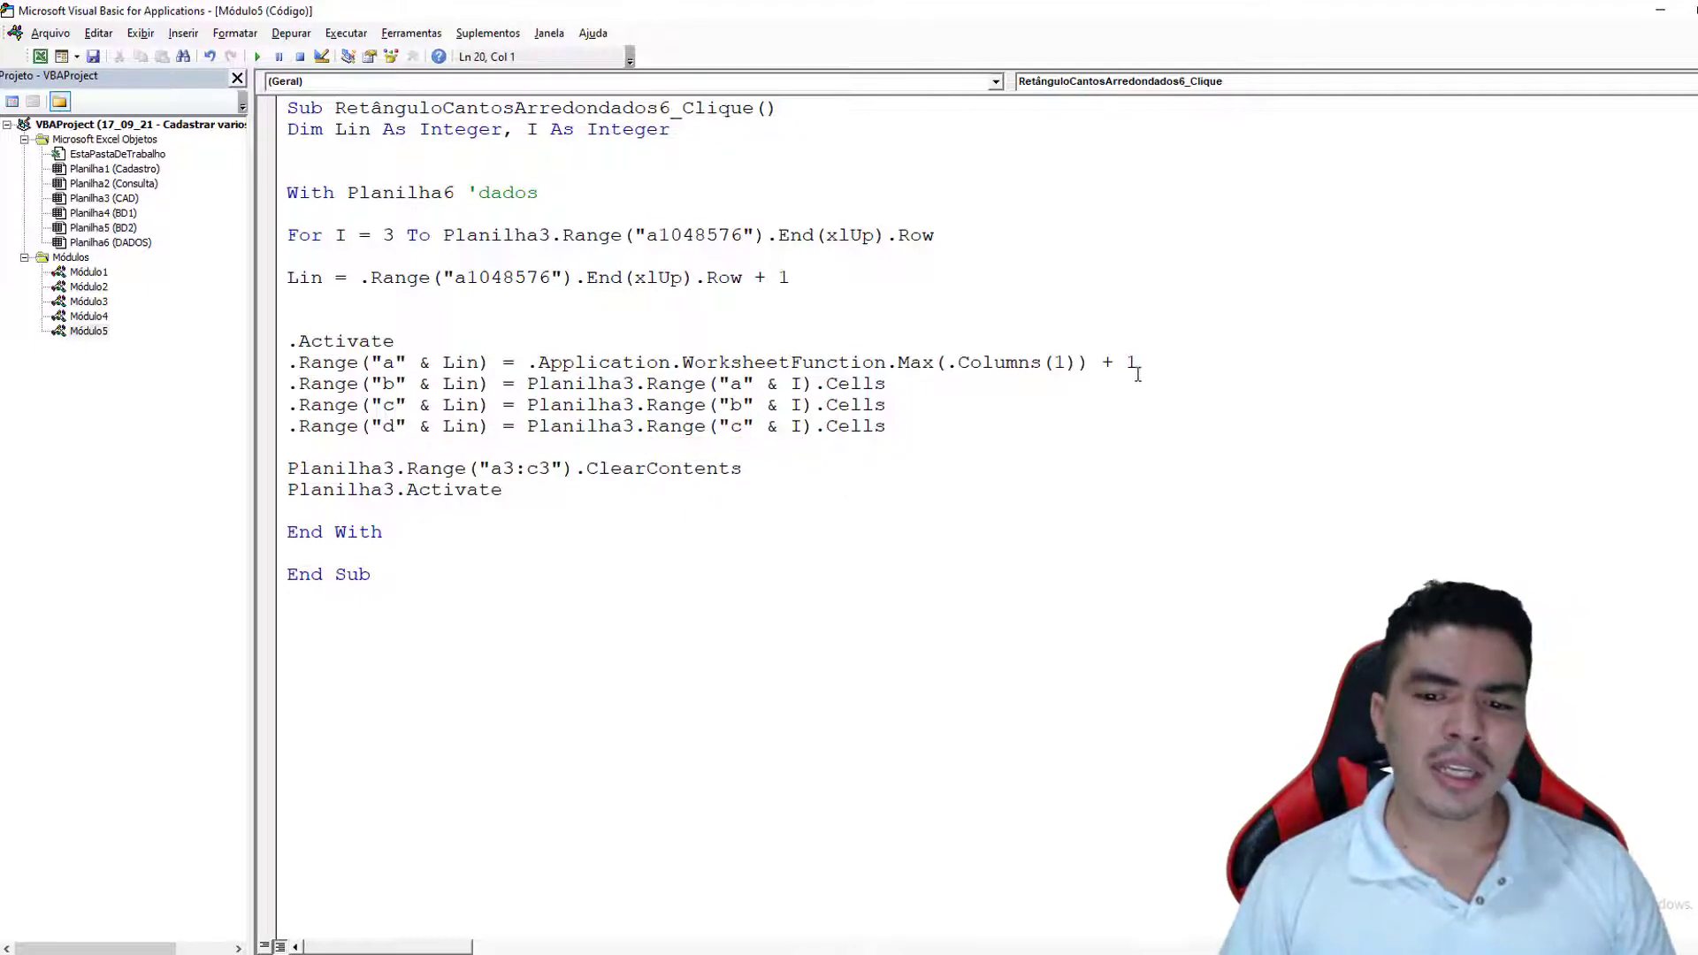
pyautogui.moveTo(1138, 364); pyautogui.dragTo(526, 360)
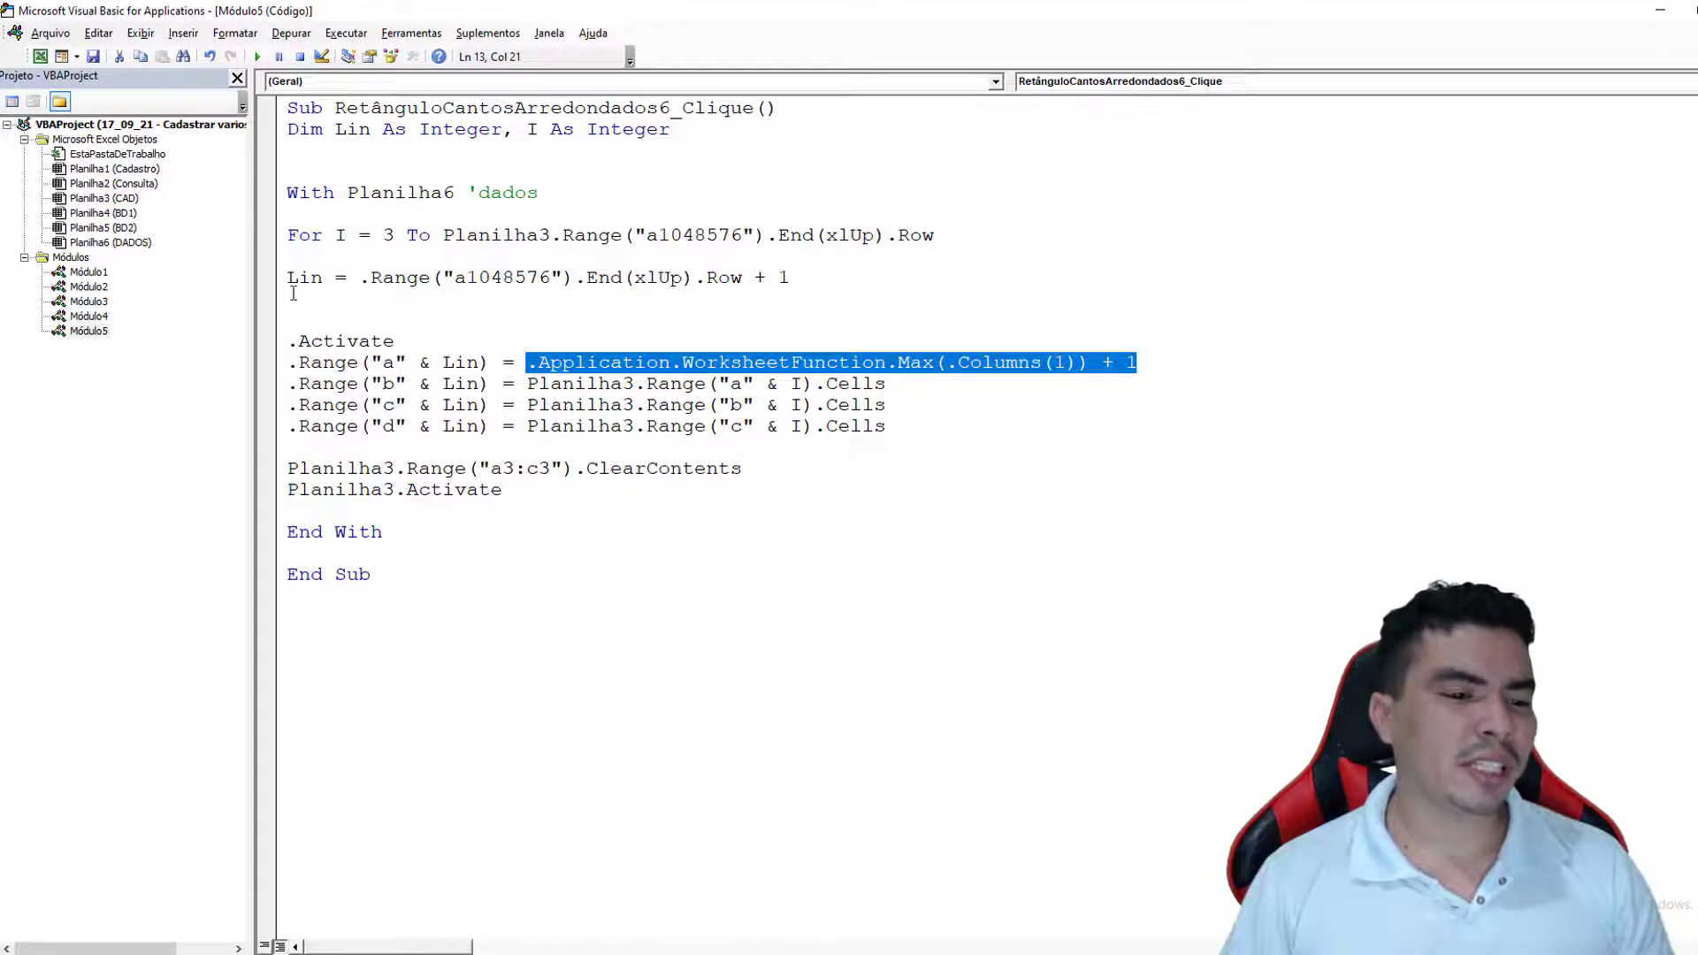
pyautogui.moveTo(292, 237); pyautogui.dragTo(317, 240)
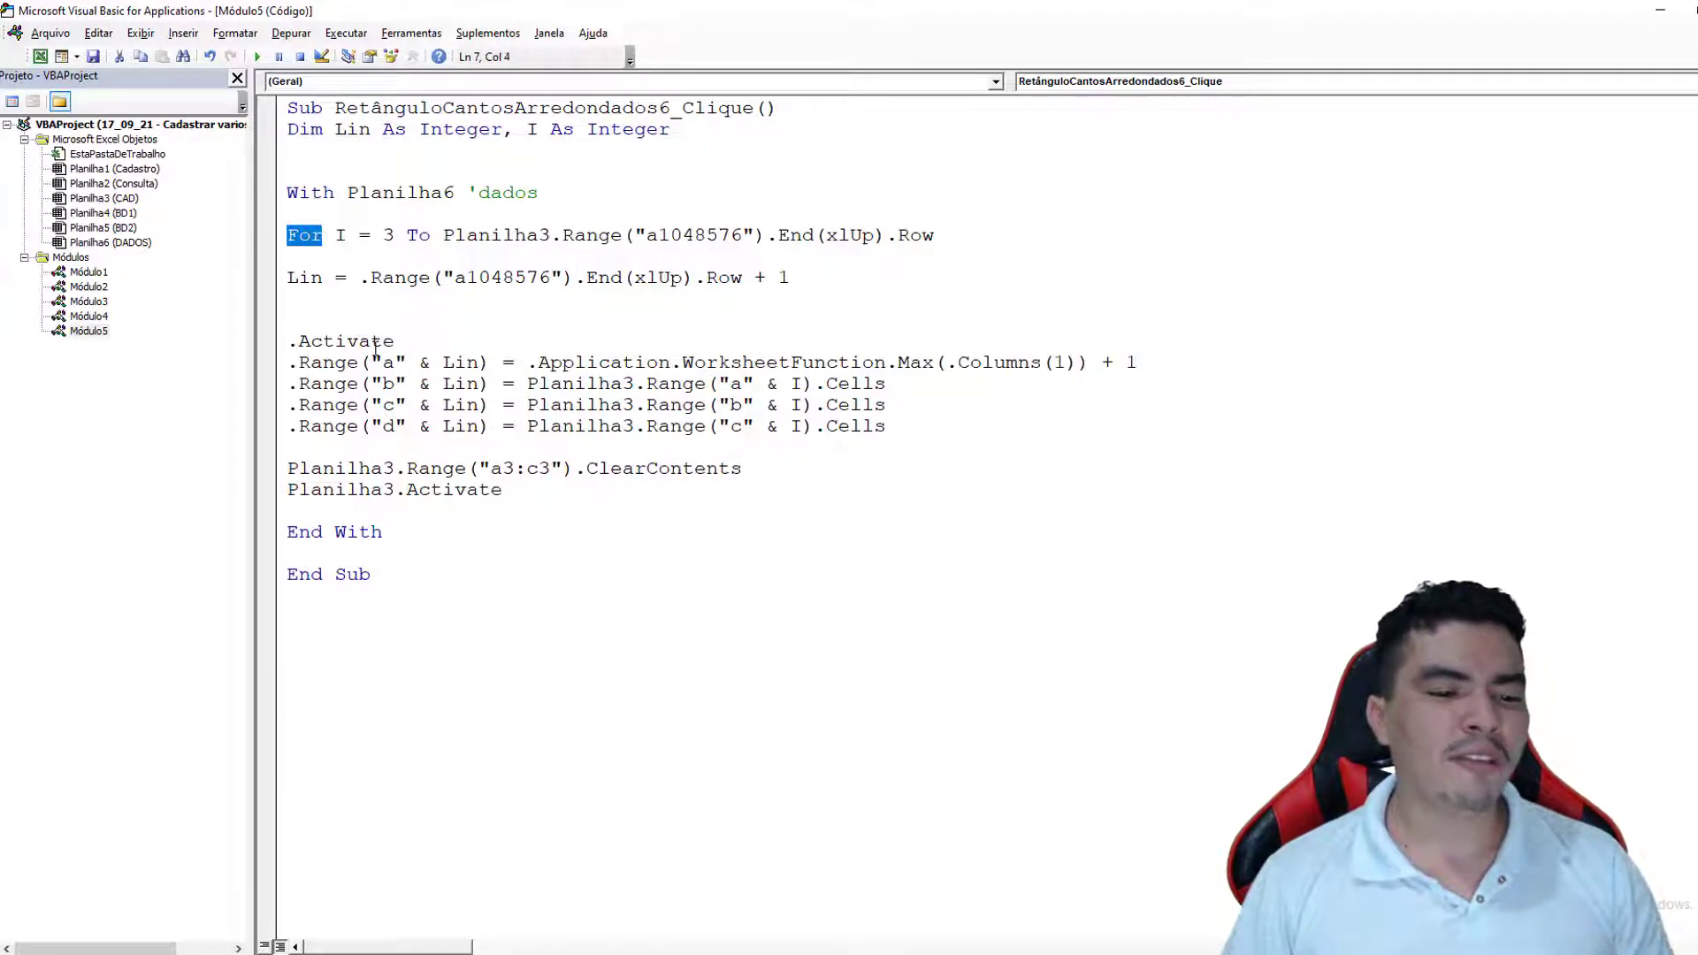
# Close the loop with a 'Next I' line above the ClearContents statement
pyautogui.click(360, 442)
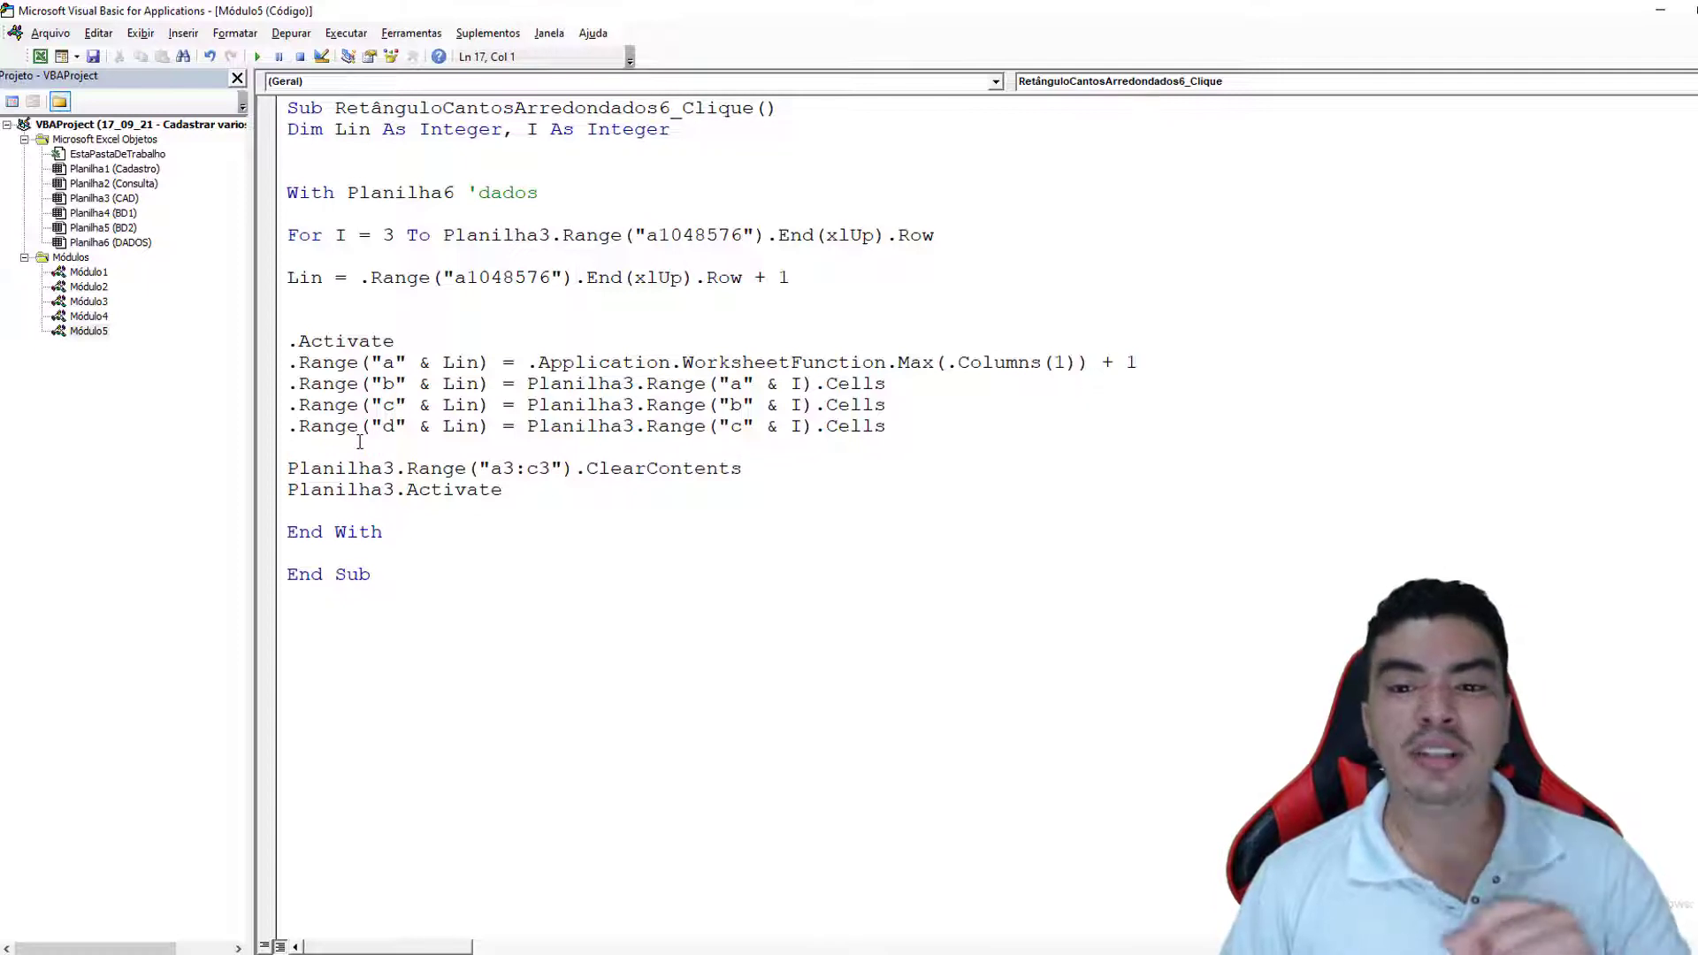
pyautogui.press('Return')
pyautogui.write('ne')
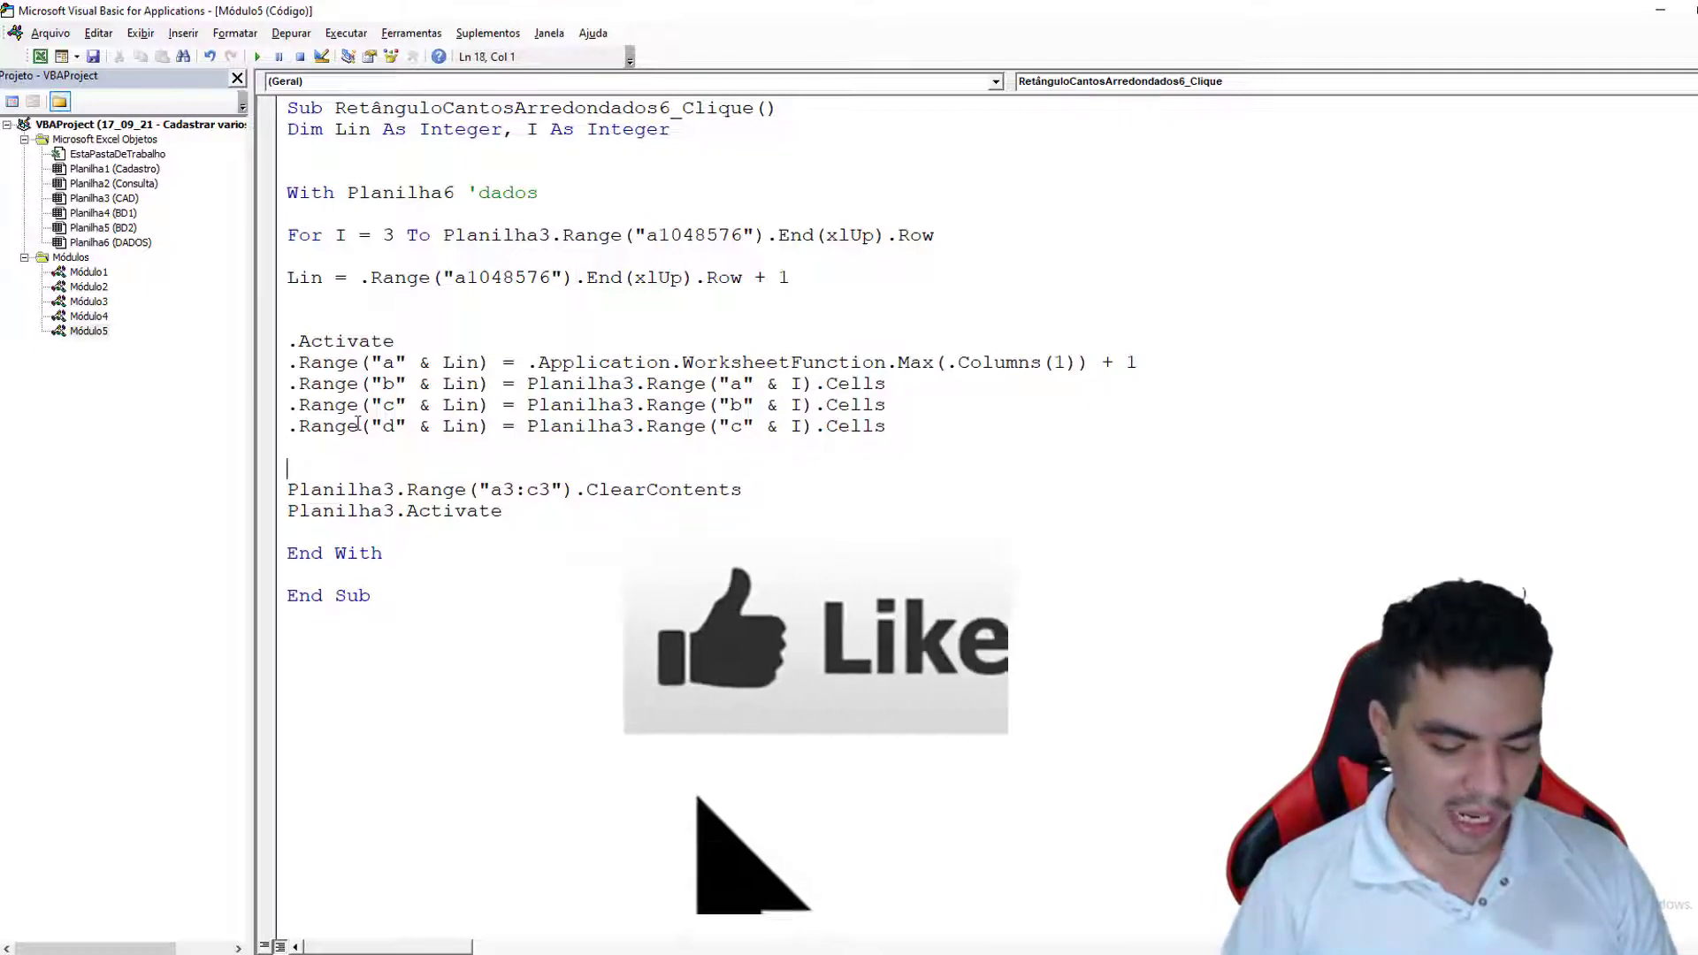
pyautogui.write('xt')
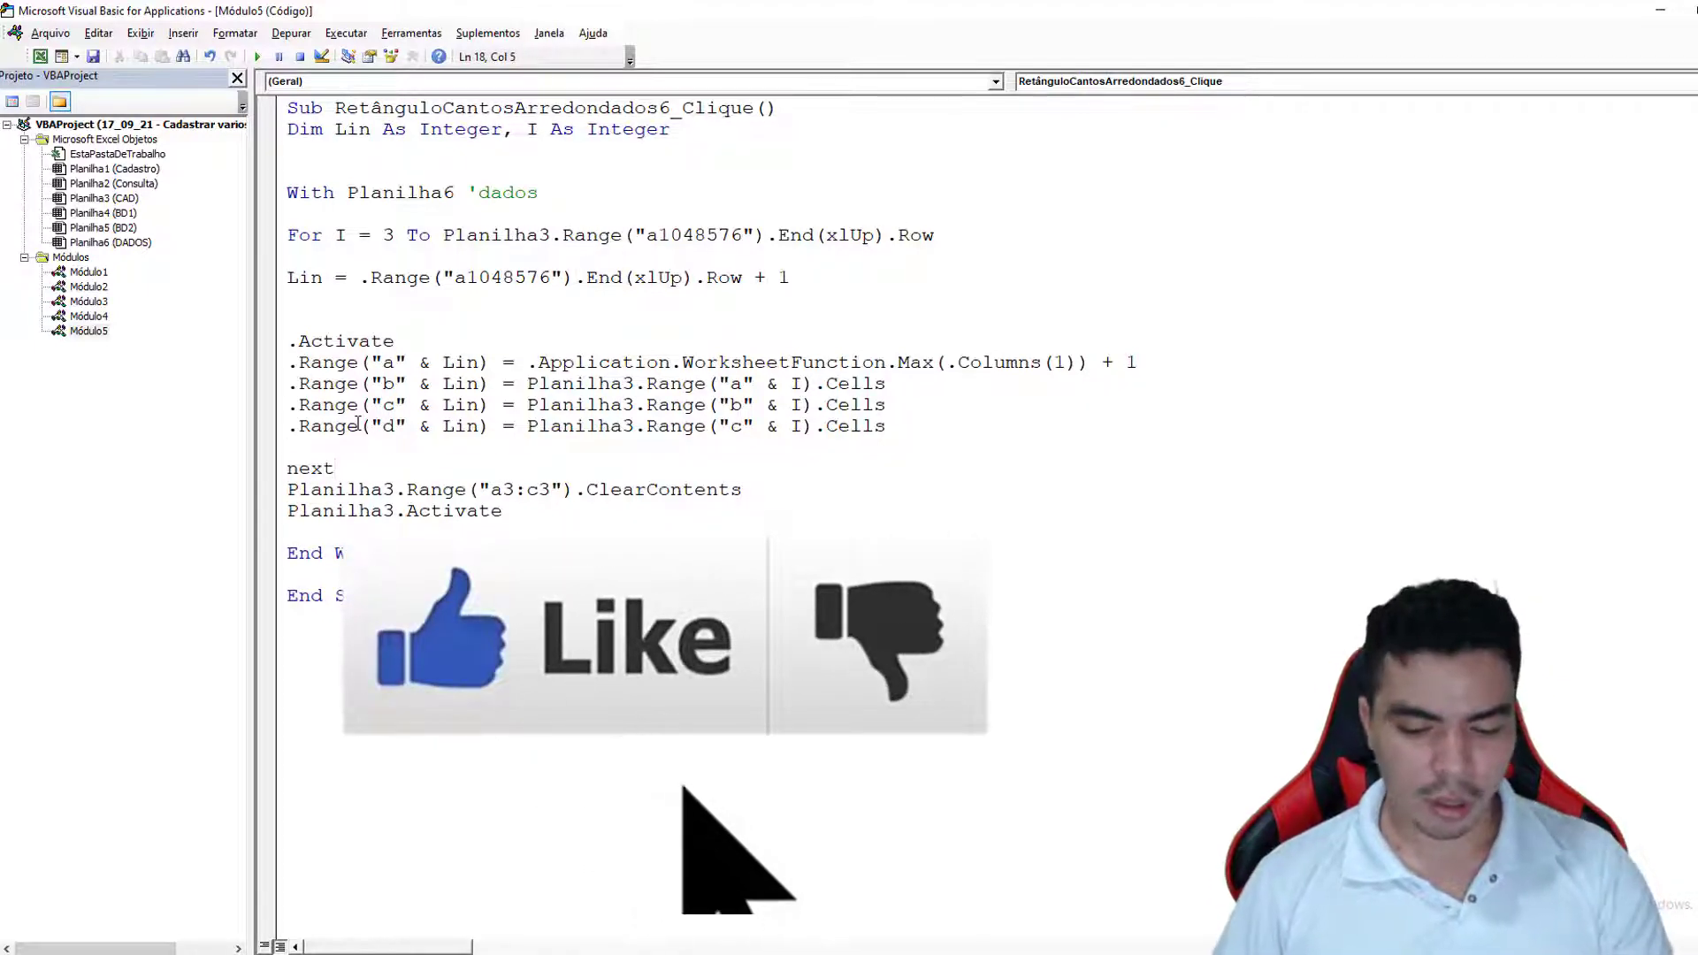
pyautogui.press('Return')
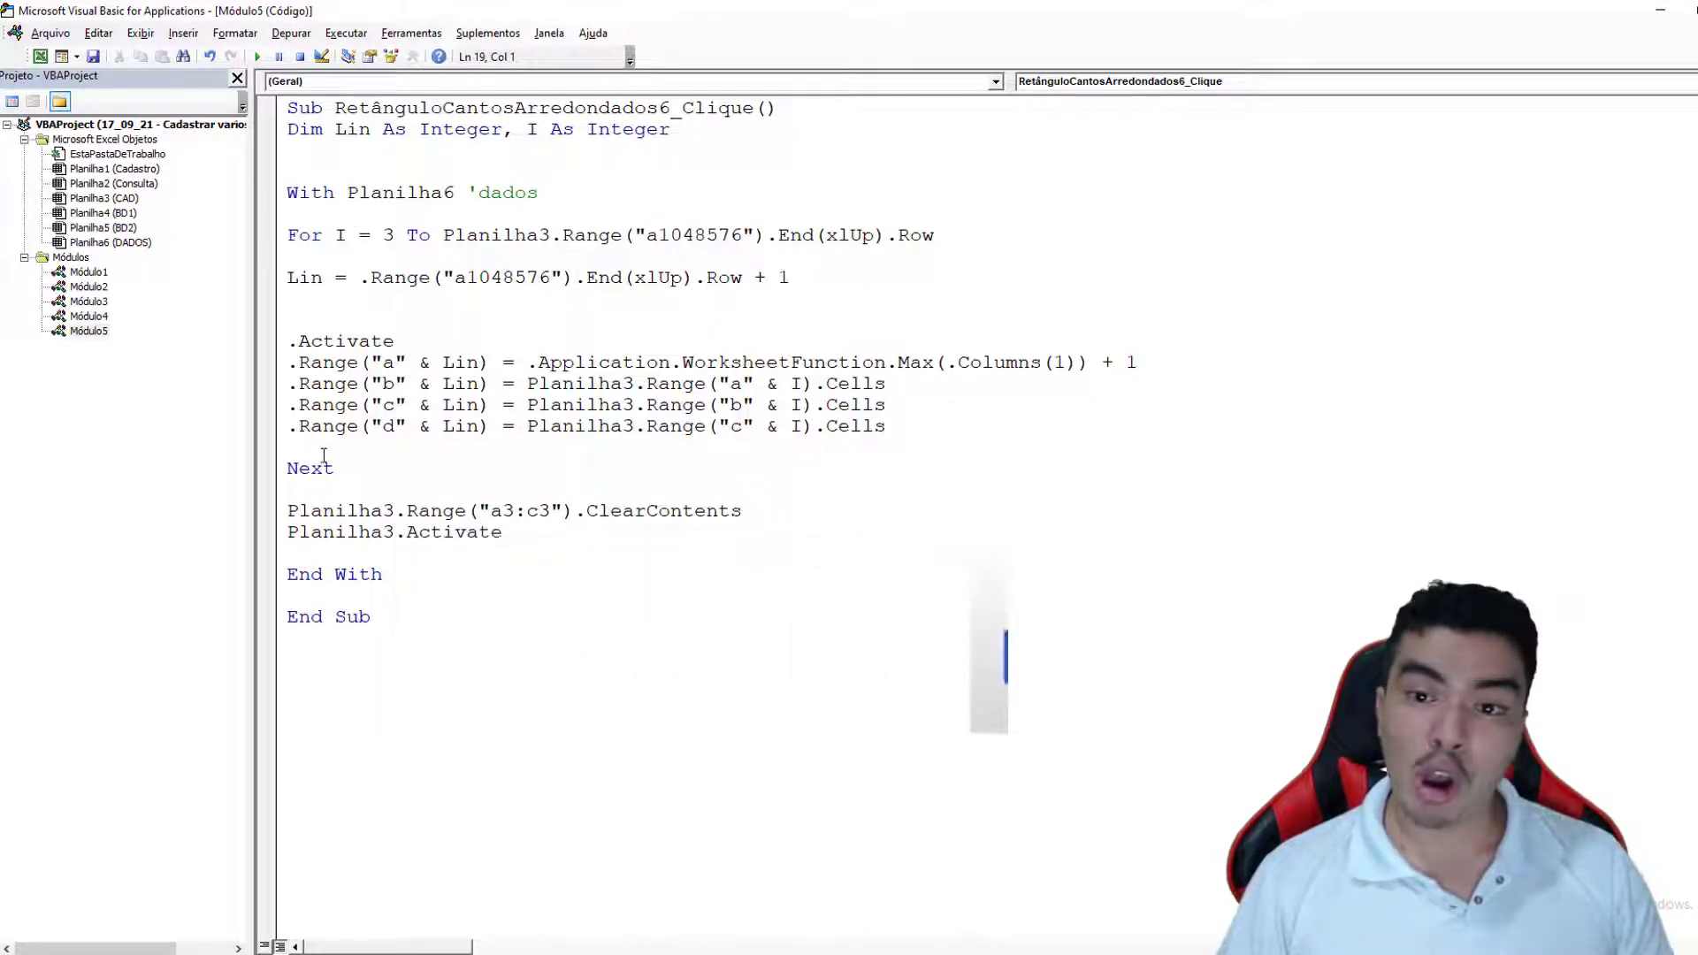
pyautogui.click(349, 469)
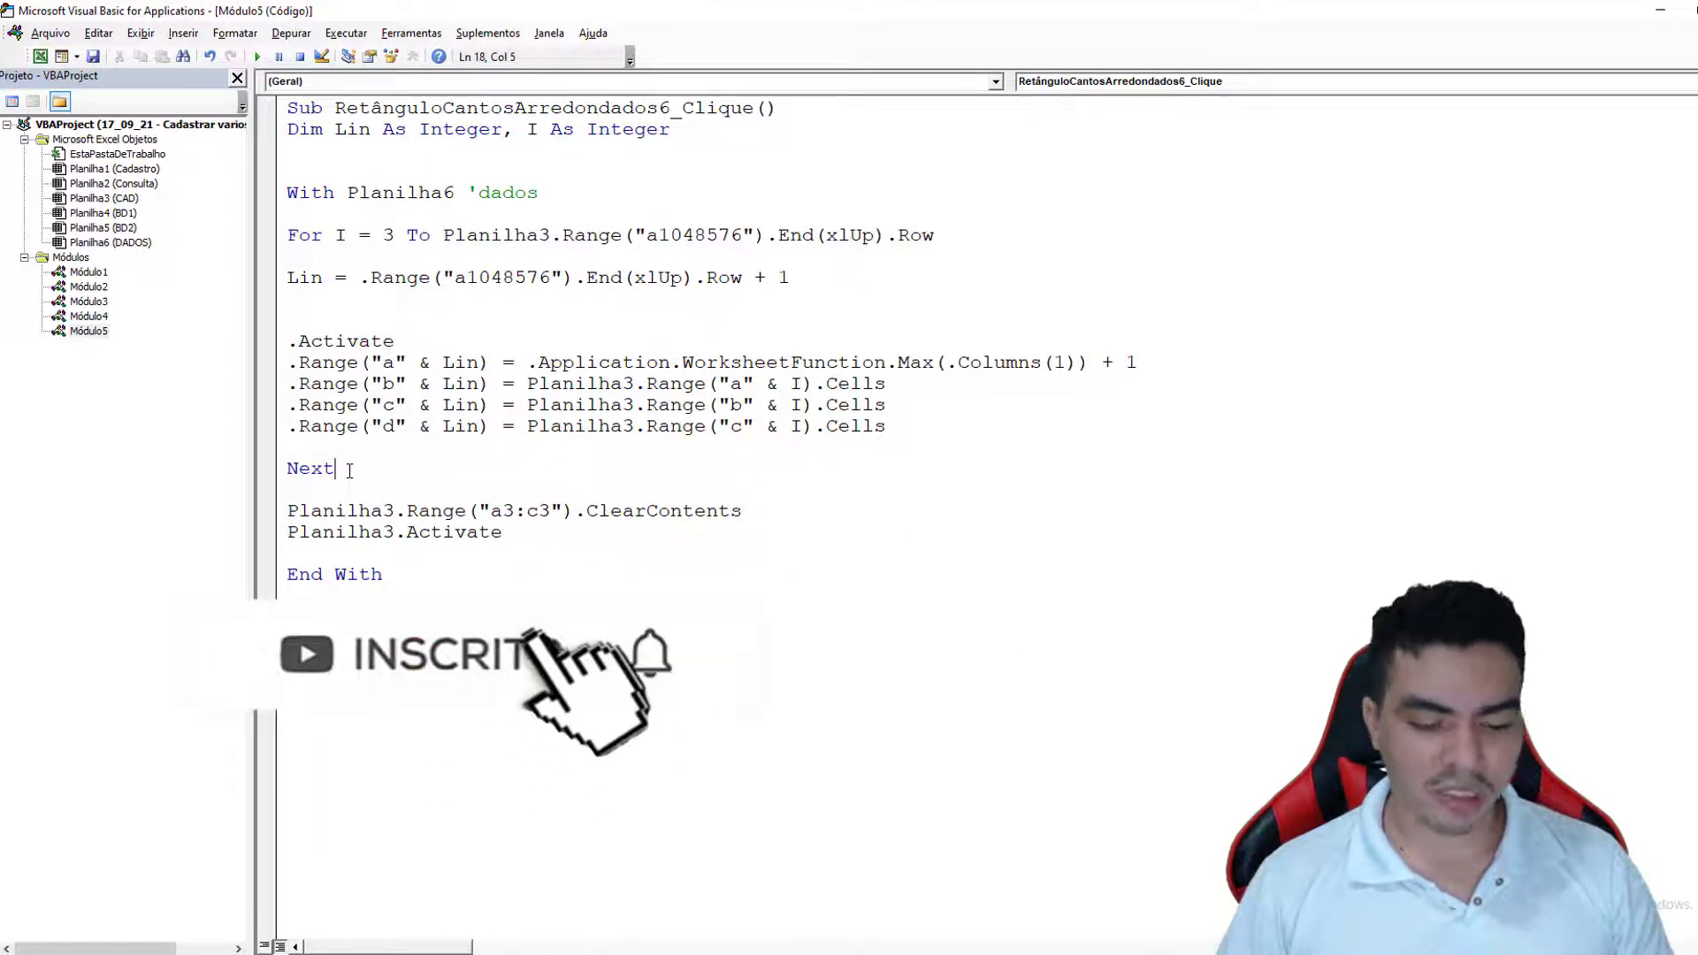
pyautogui.write('I')
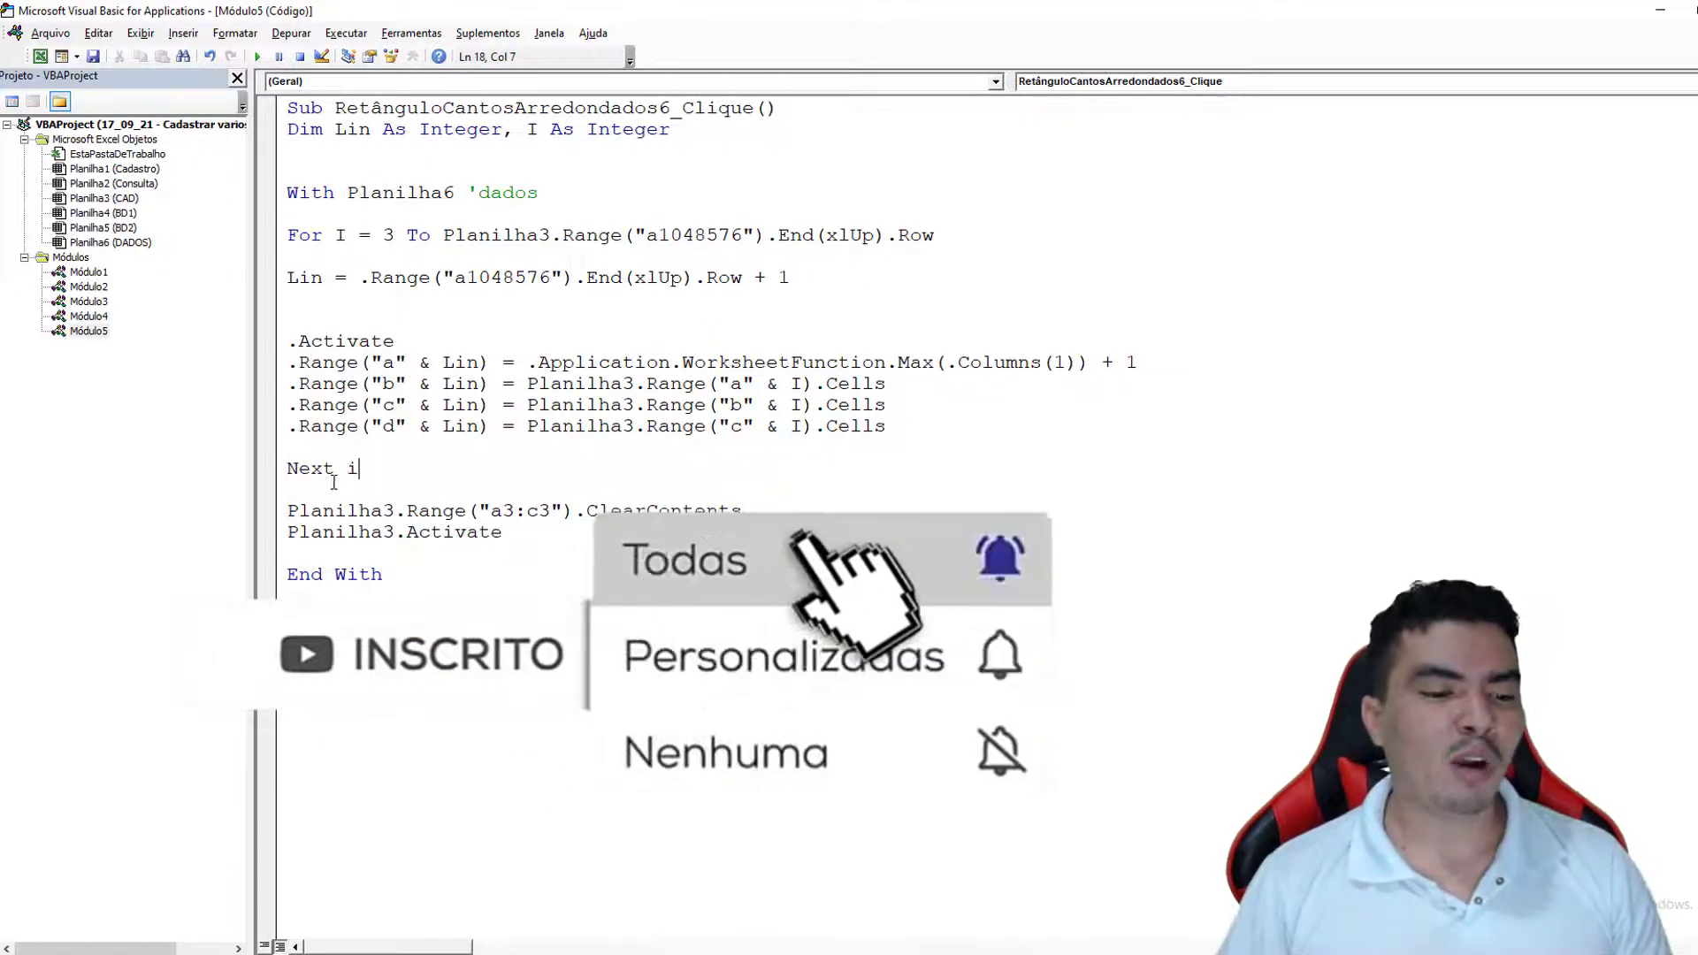
pyautogui.press('Down')
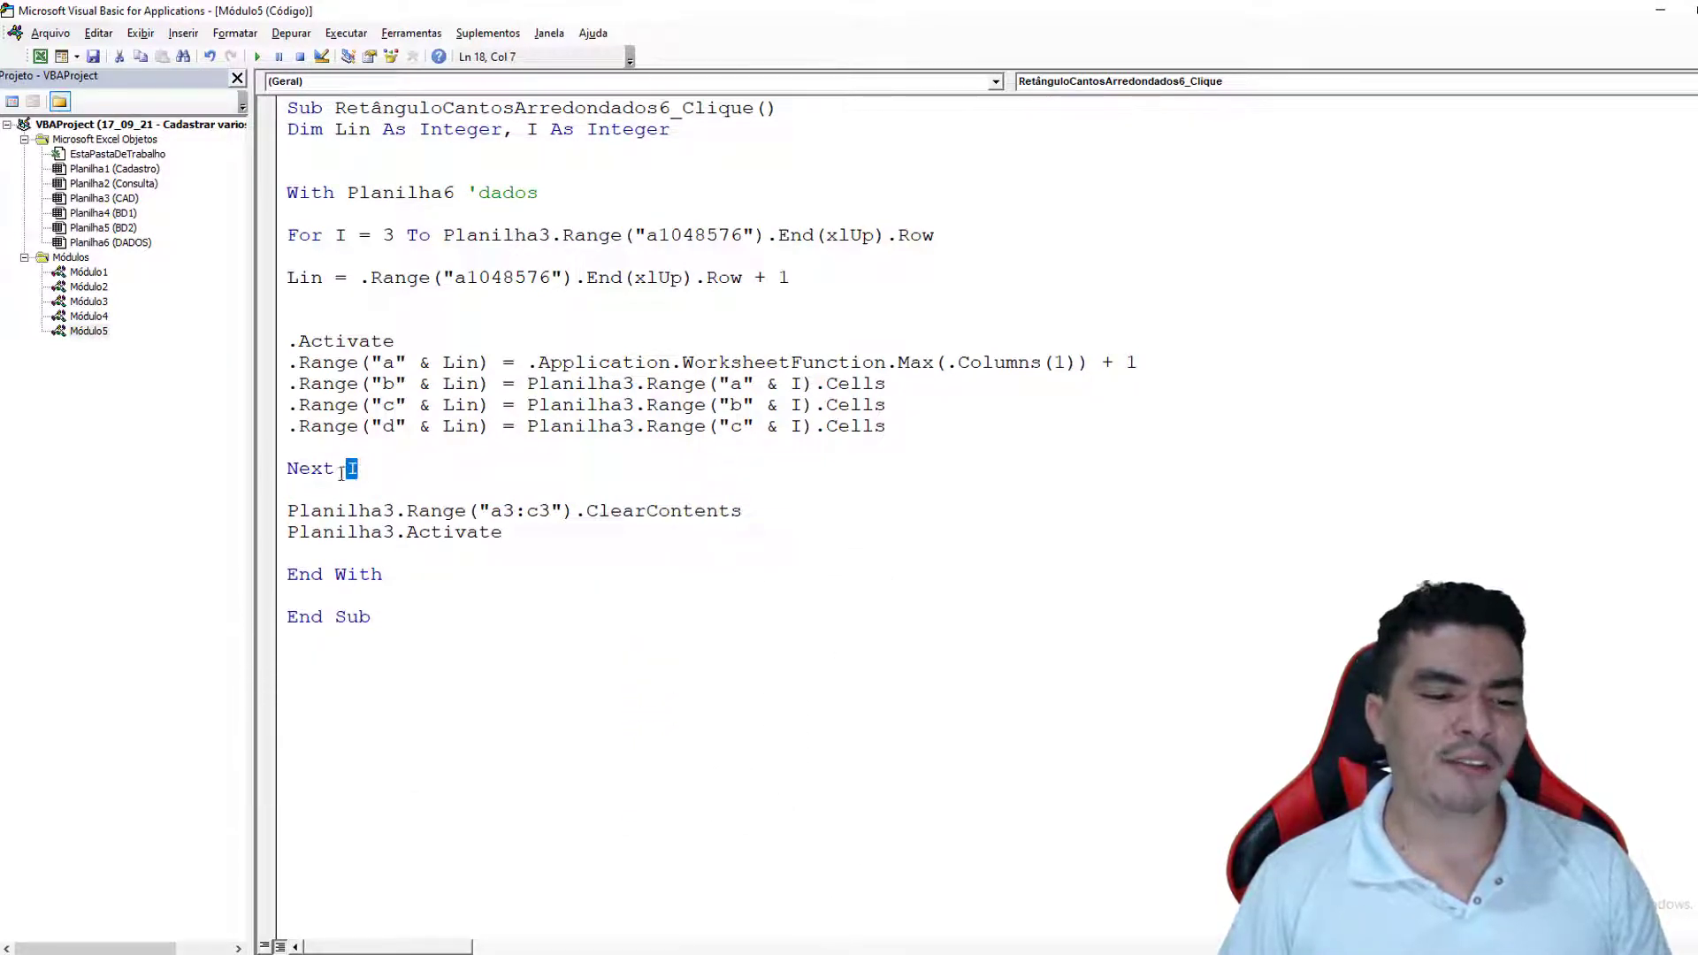
# Change the ClearContents range end row to 100 so it clears a3:c100
pyautogui.click(388, 510)
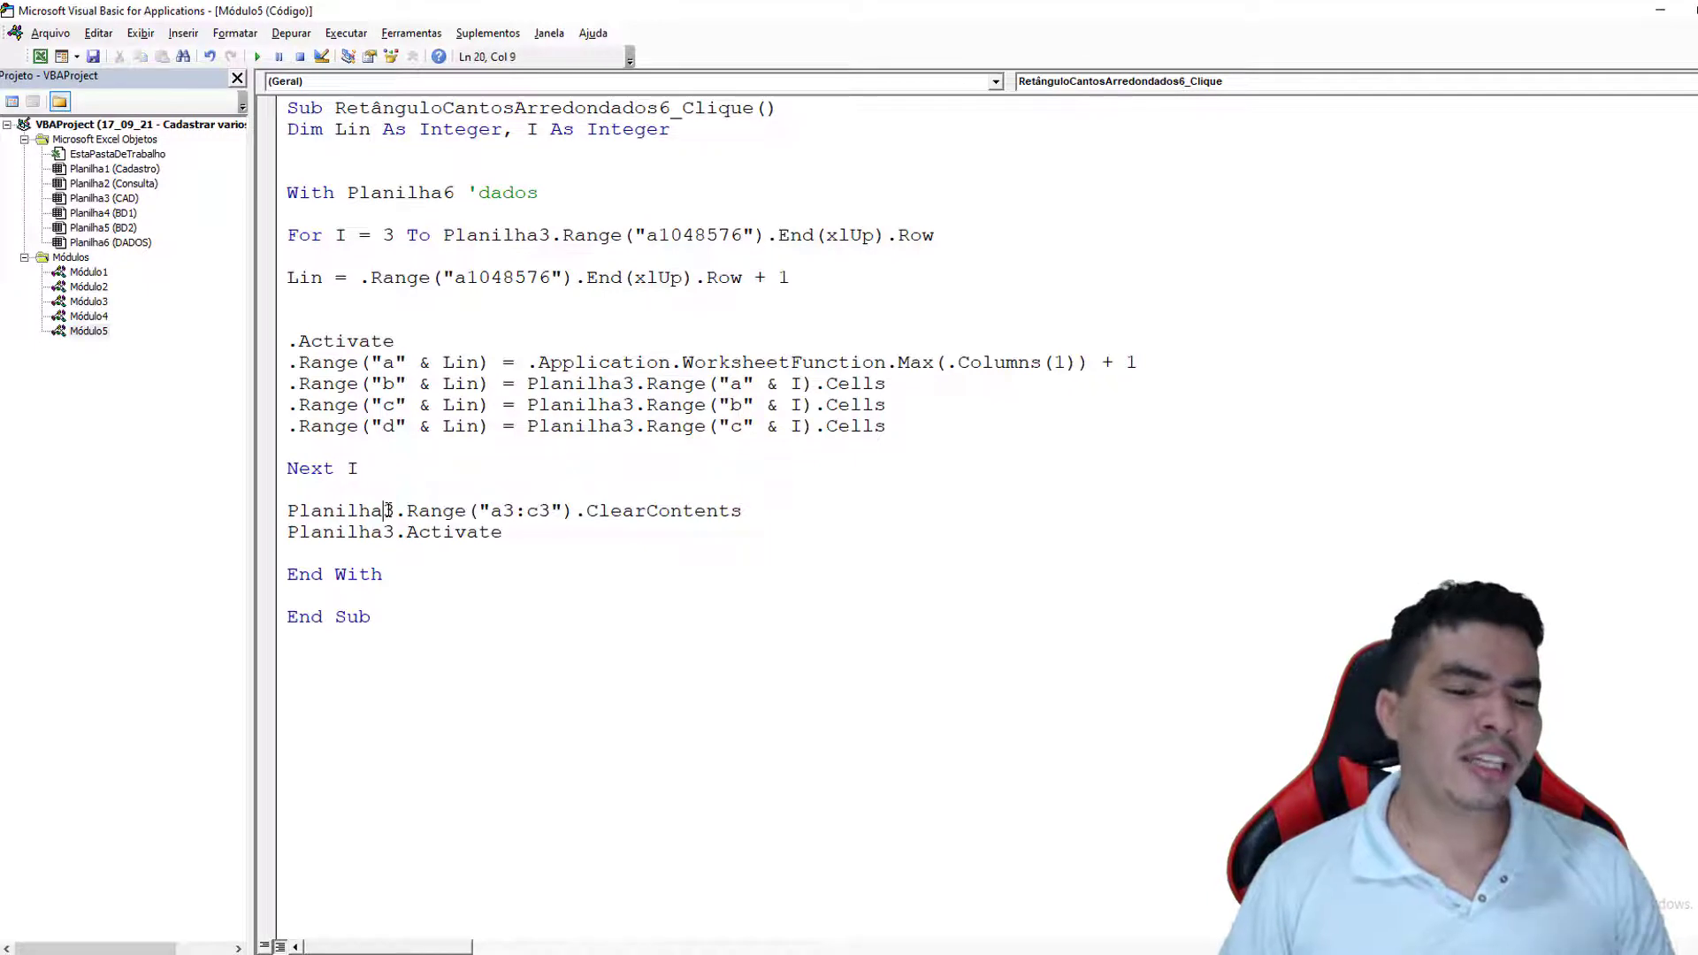
pyautogui.moveTo(292, 510); pyautogui.dragTo(755, 517)
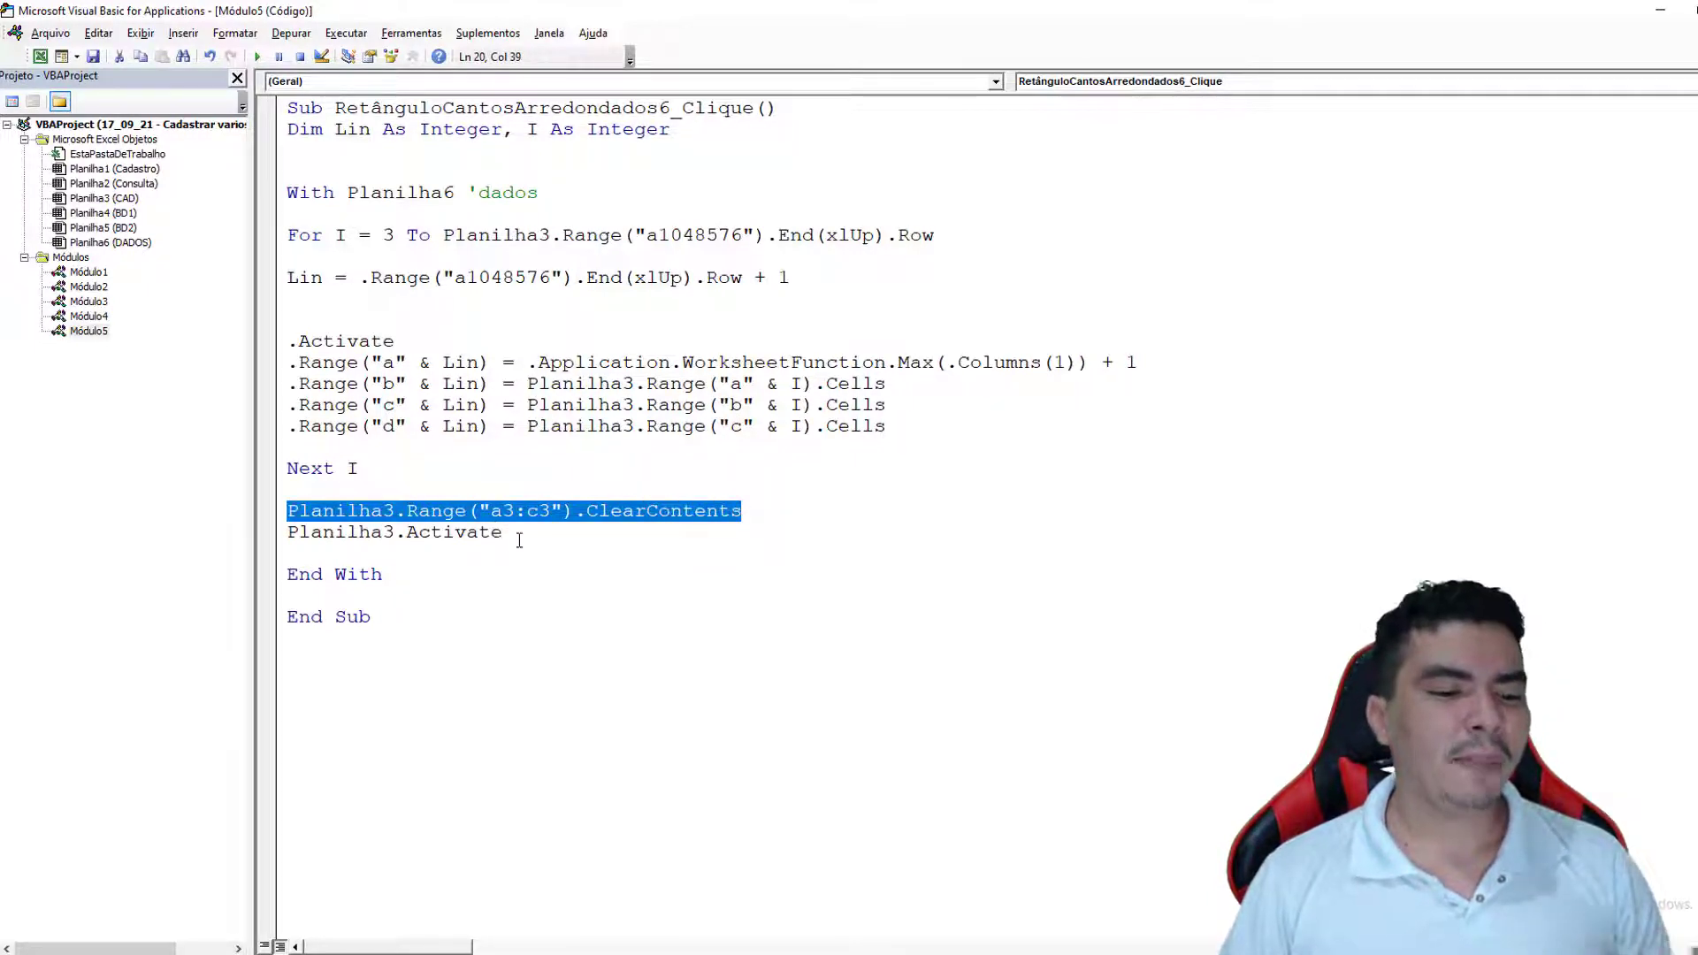
pyautogui.moveTo(500, 532); pyautogui.dragTo(311, 530)
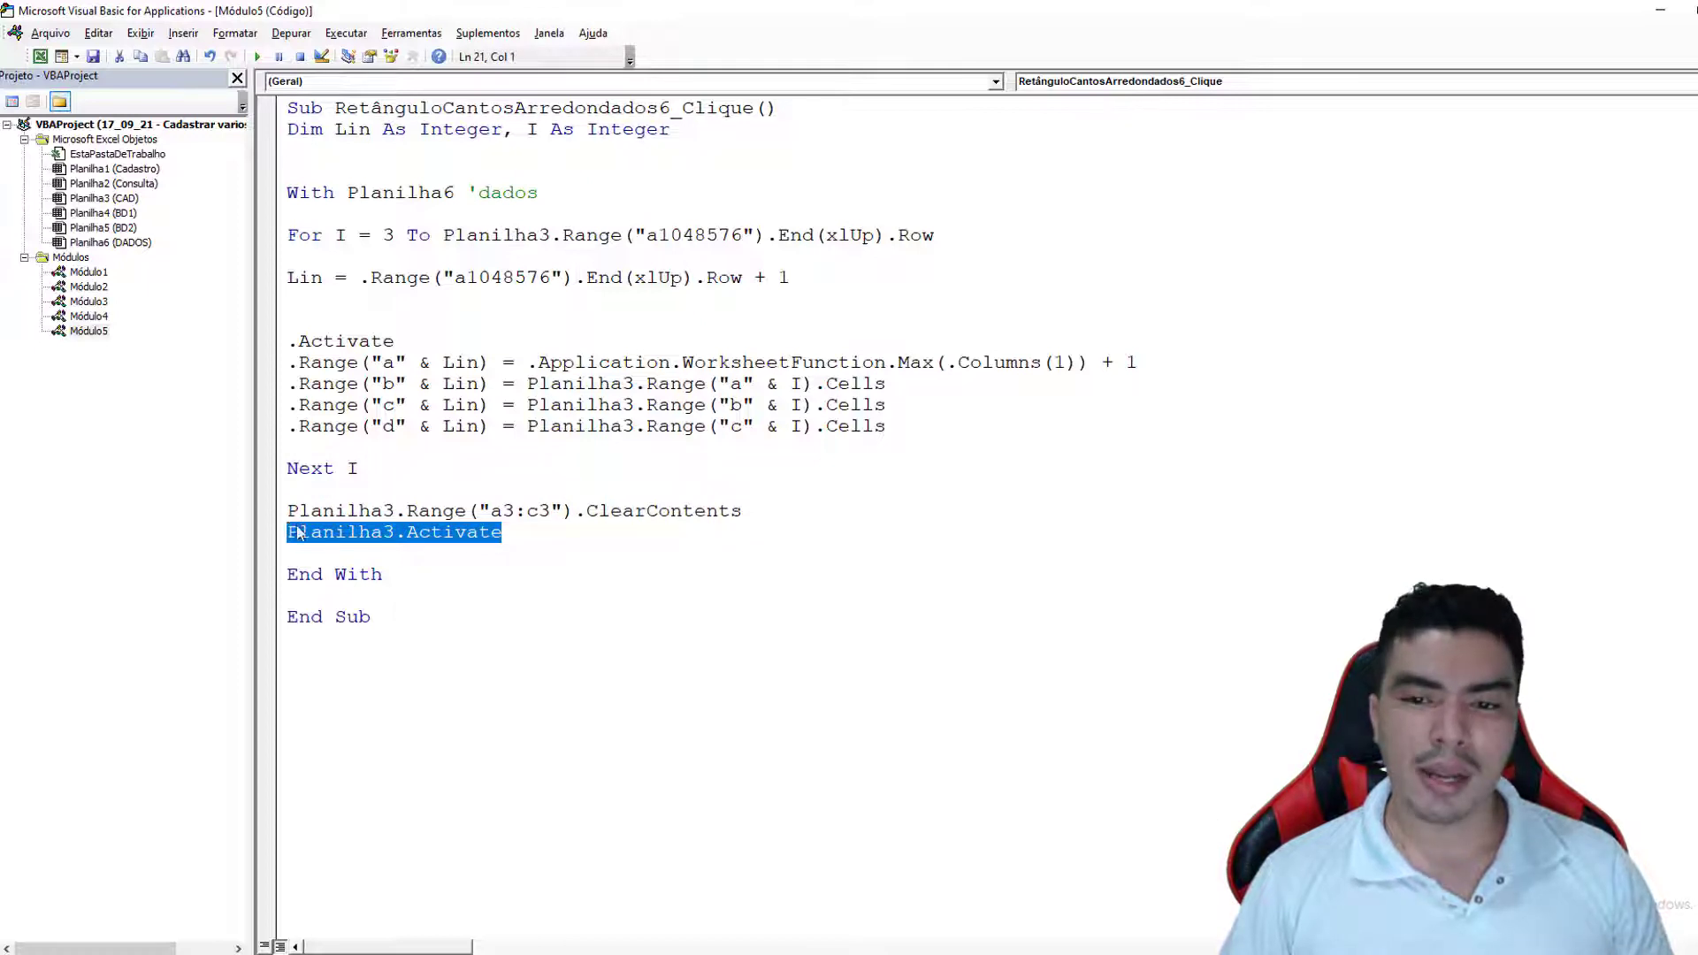
pyautogui.click(500, 509)
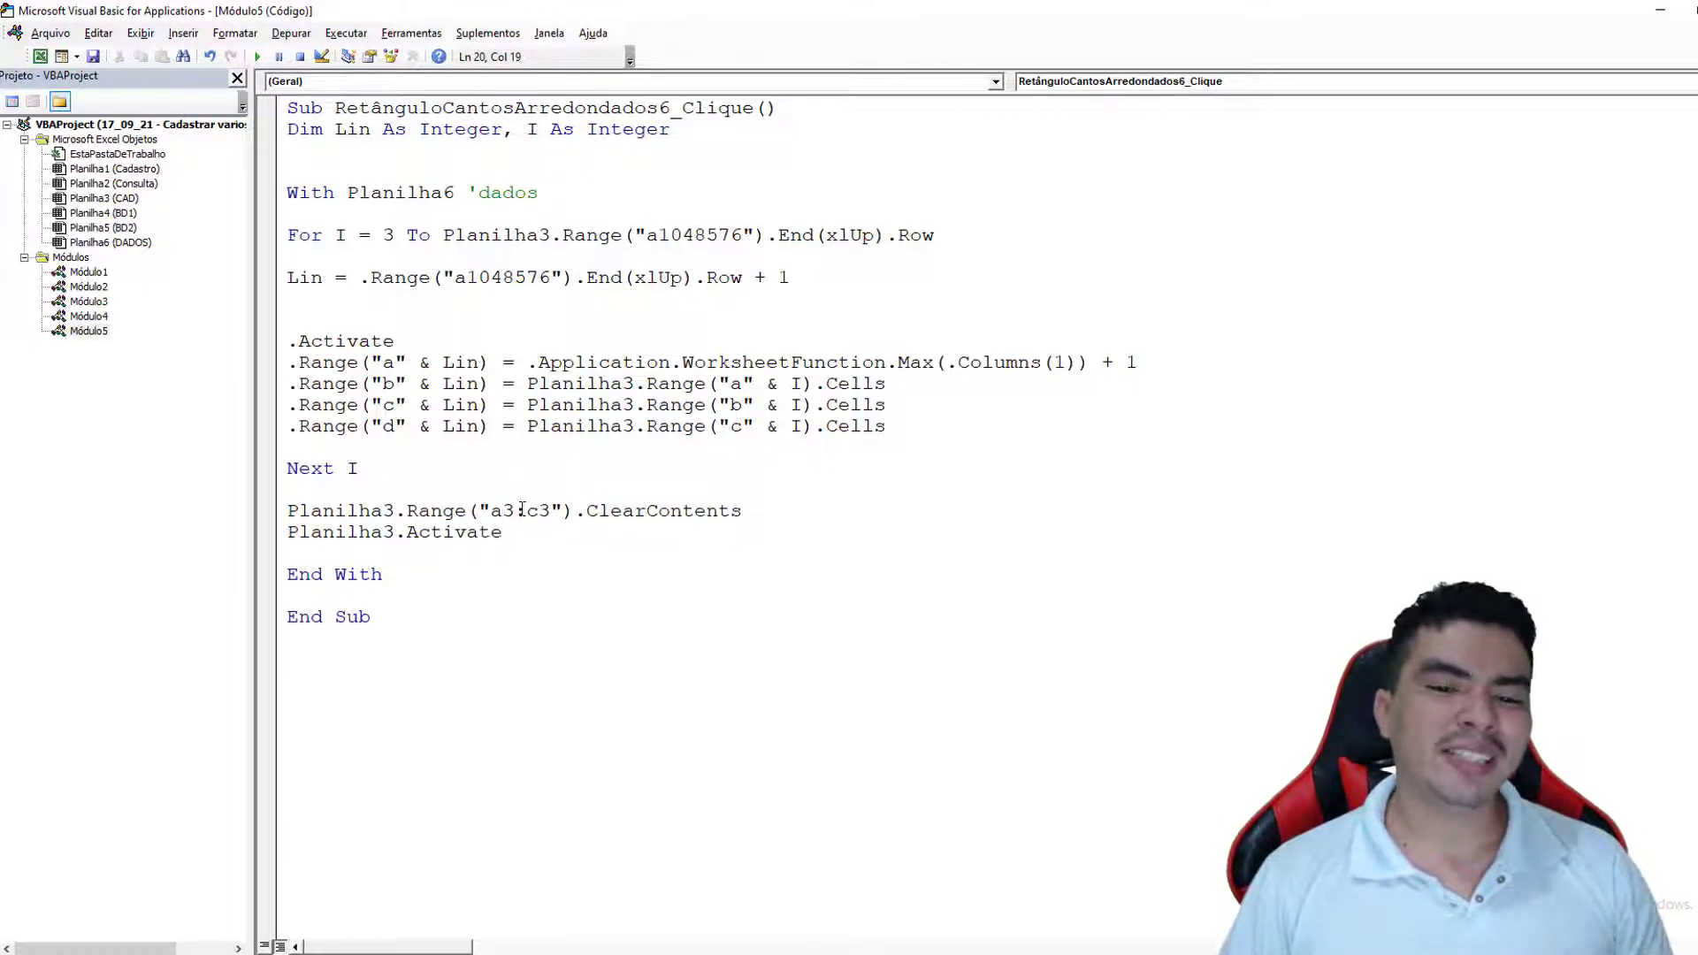
pyautogui.moveTo(538, 511); pyautogui.dragTo(550, 511)
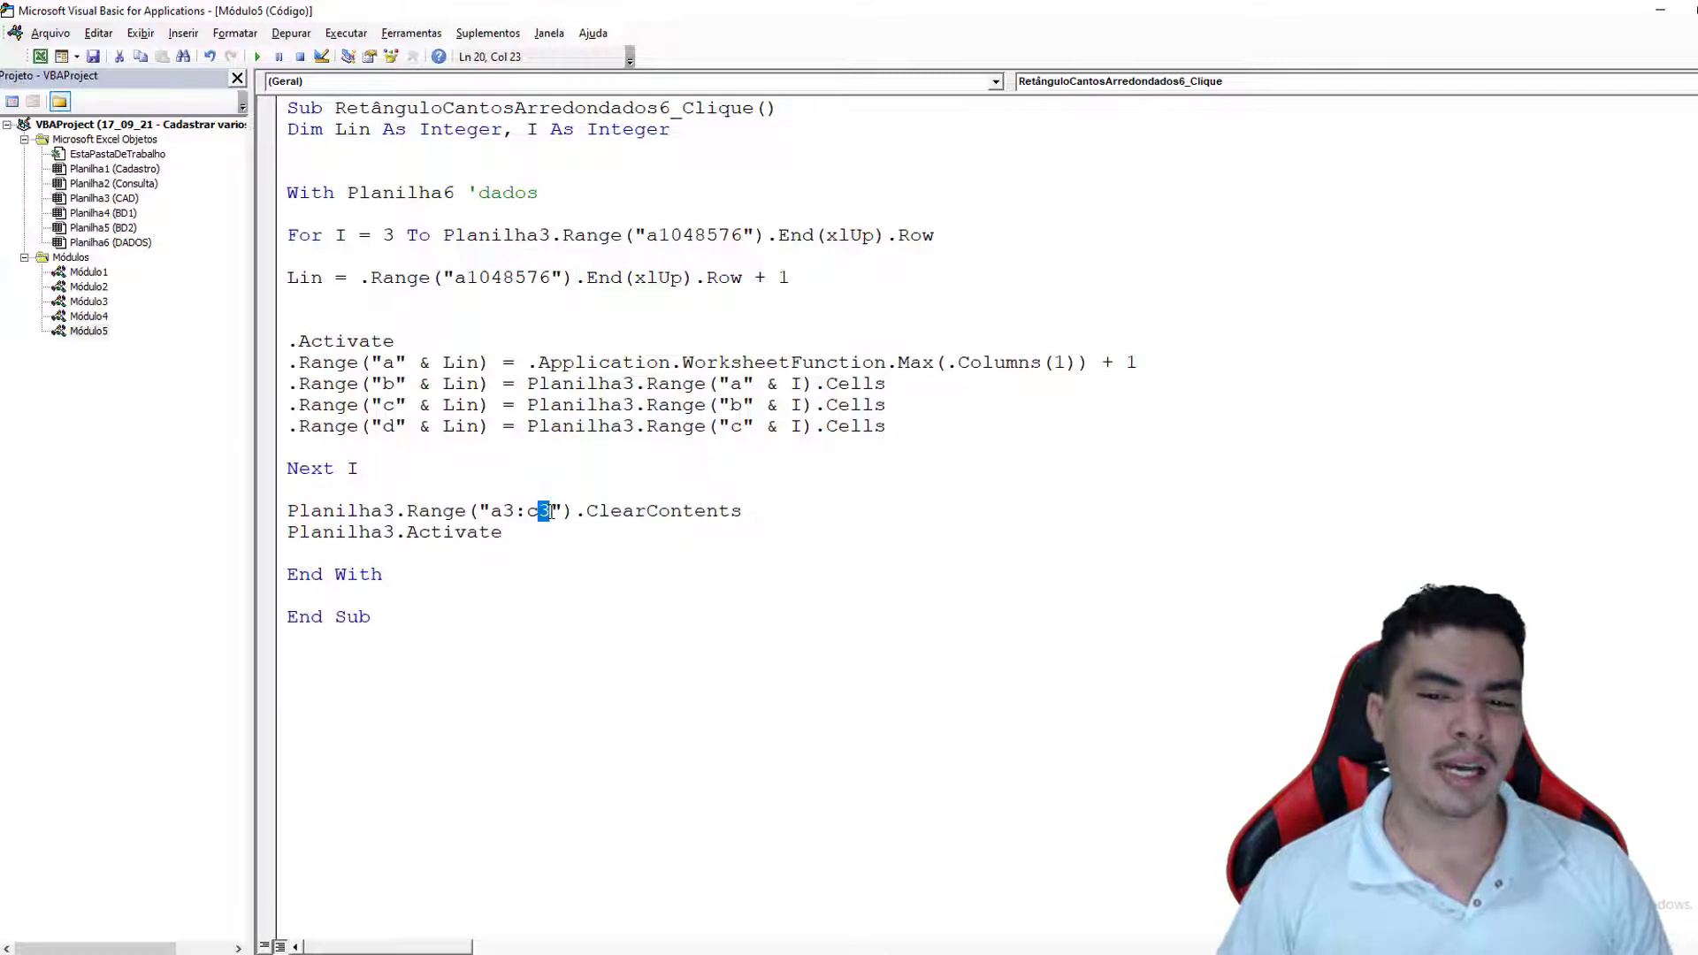
pyautogui.write('10')
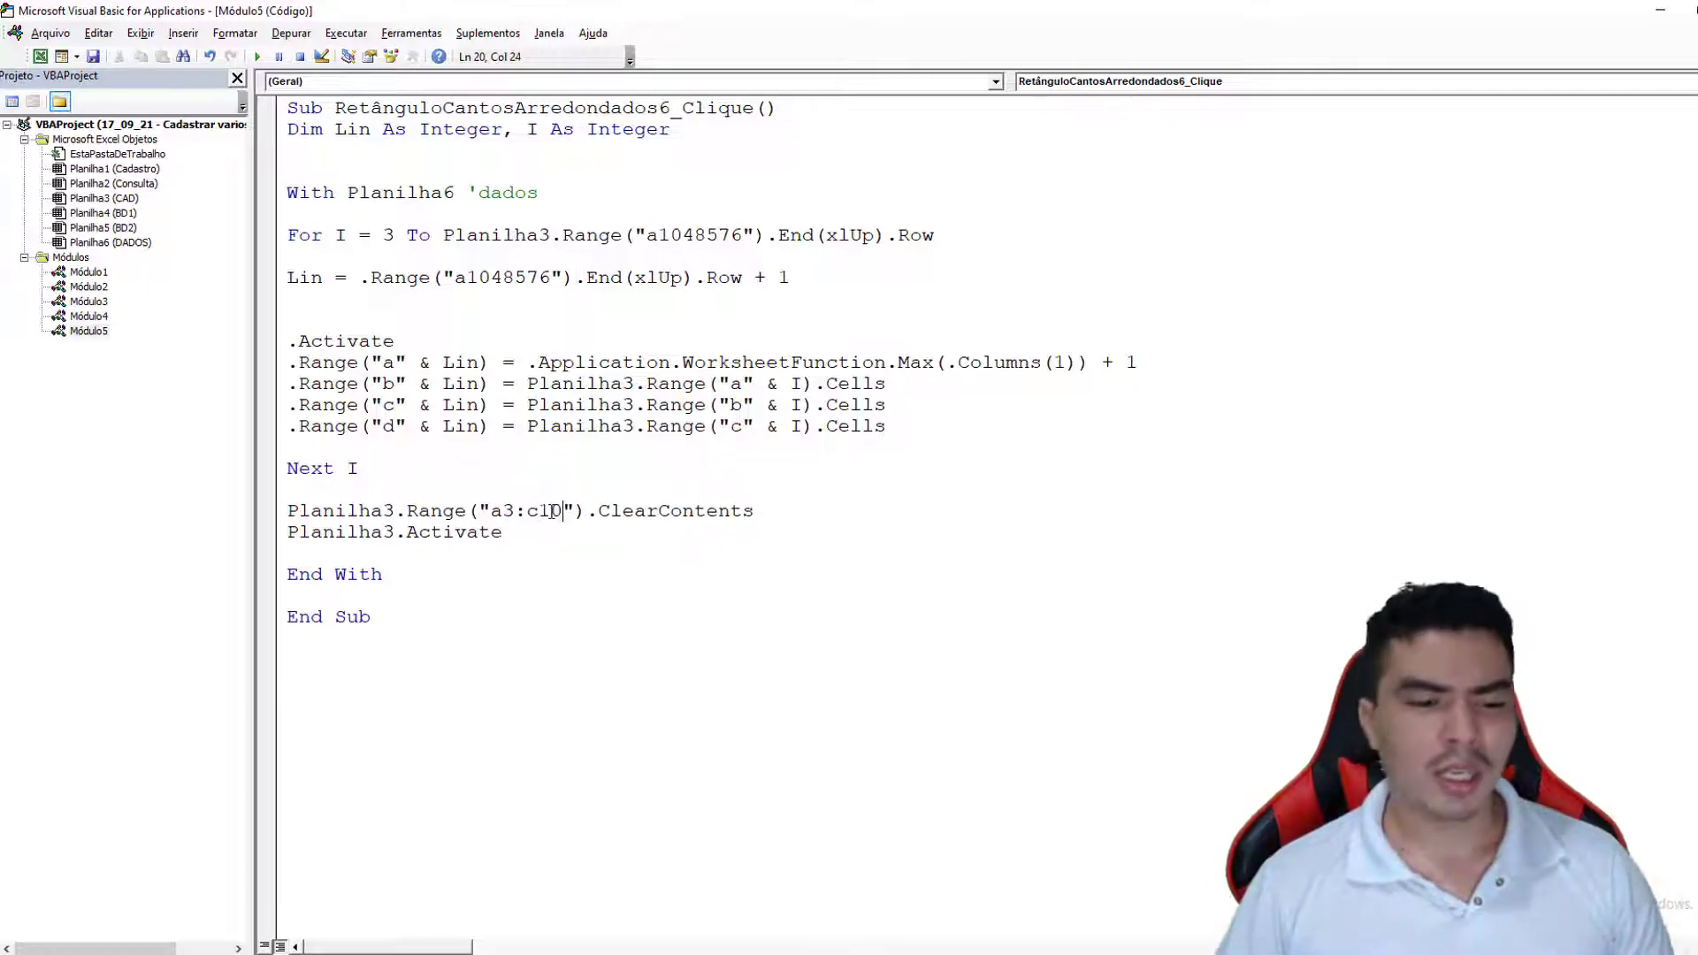
pyautogui.write('0')
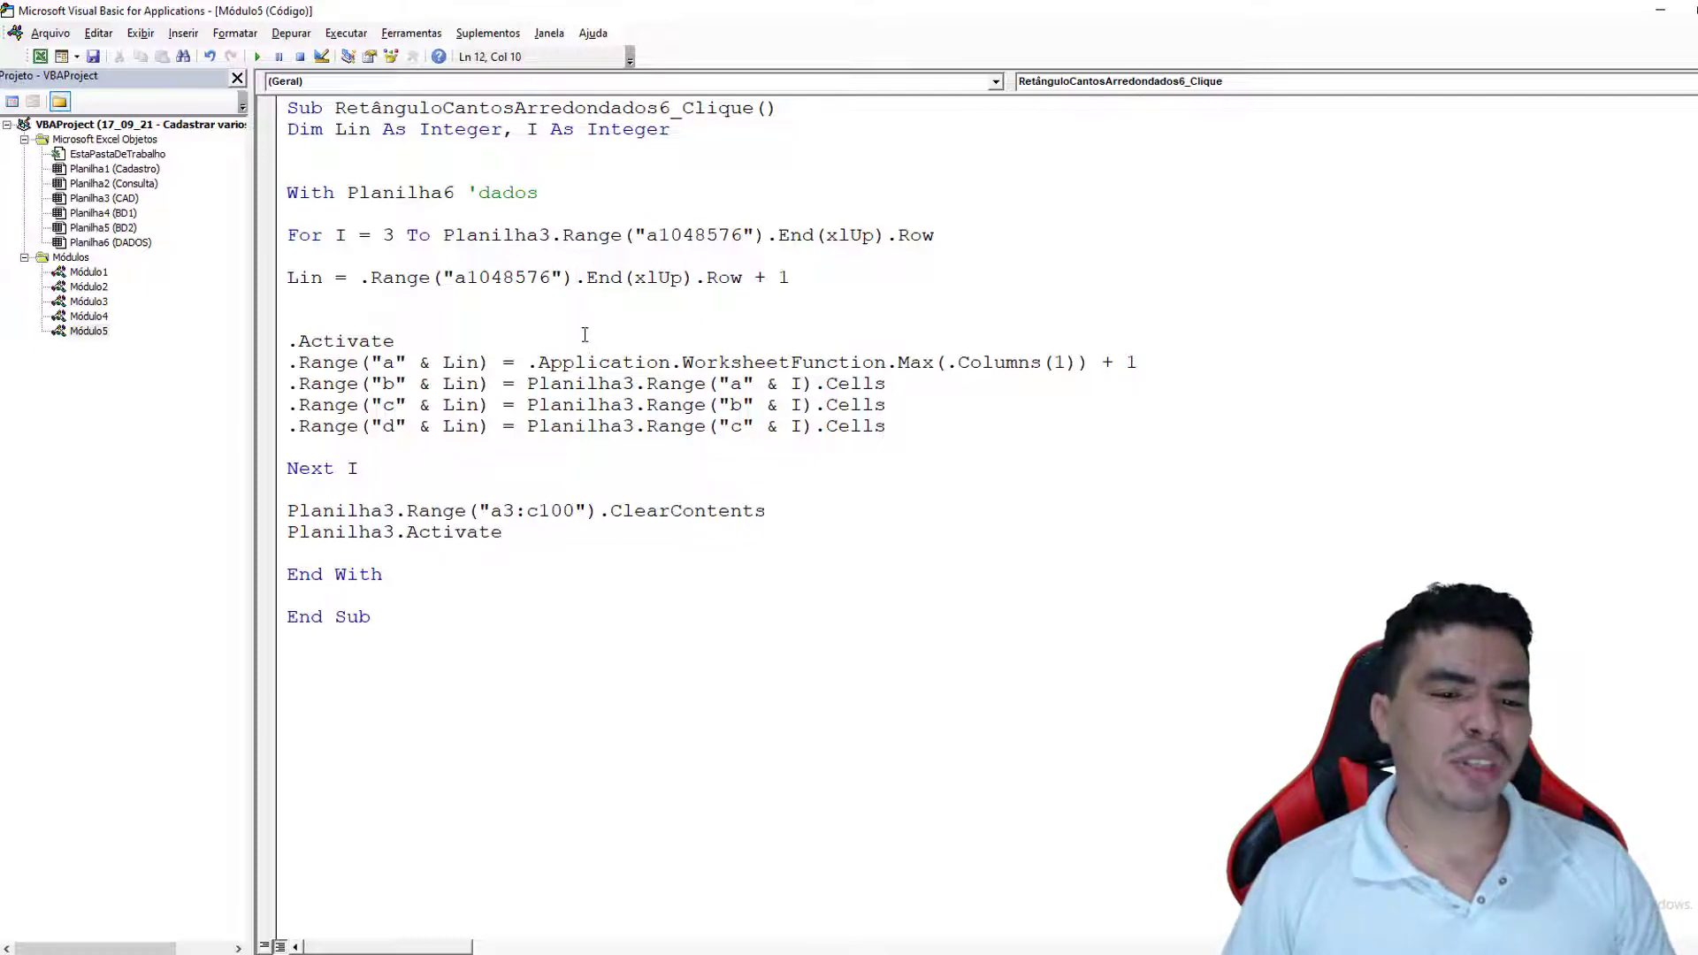
# Confirm DADOS is empty, then fill CAD row 3 with a client name, 'rua t' and 'bairro c'
pyautogui.click(40, 56)
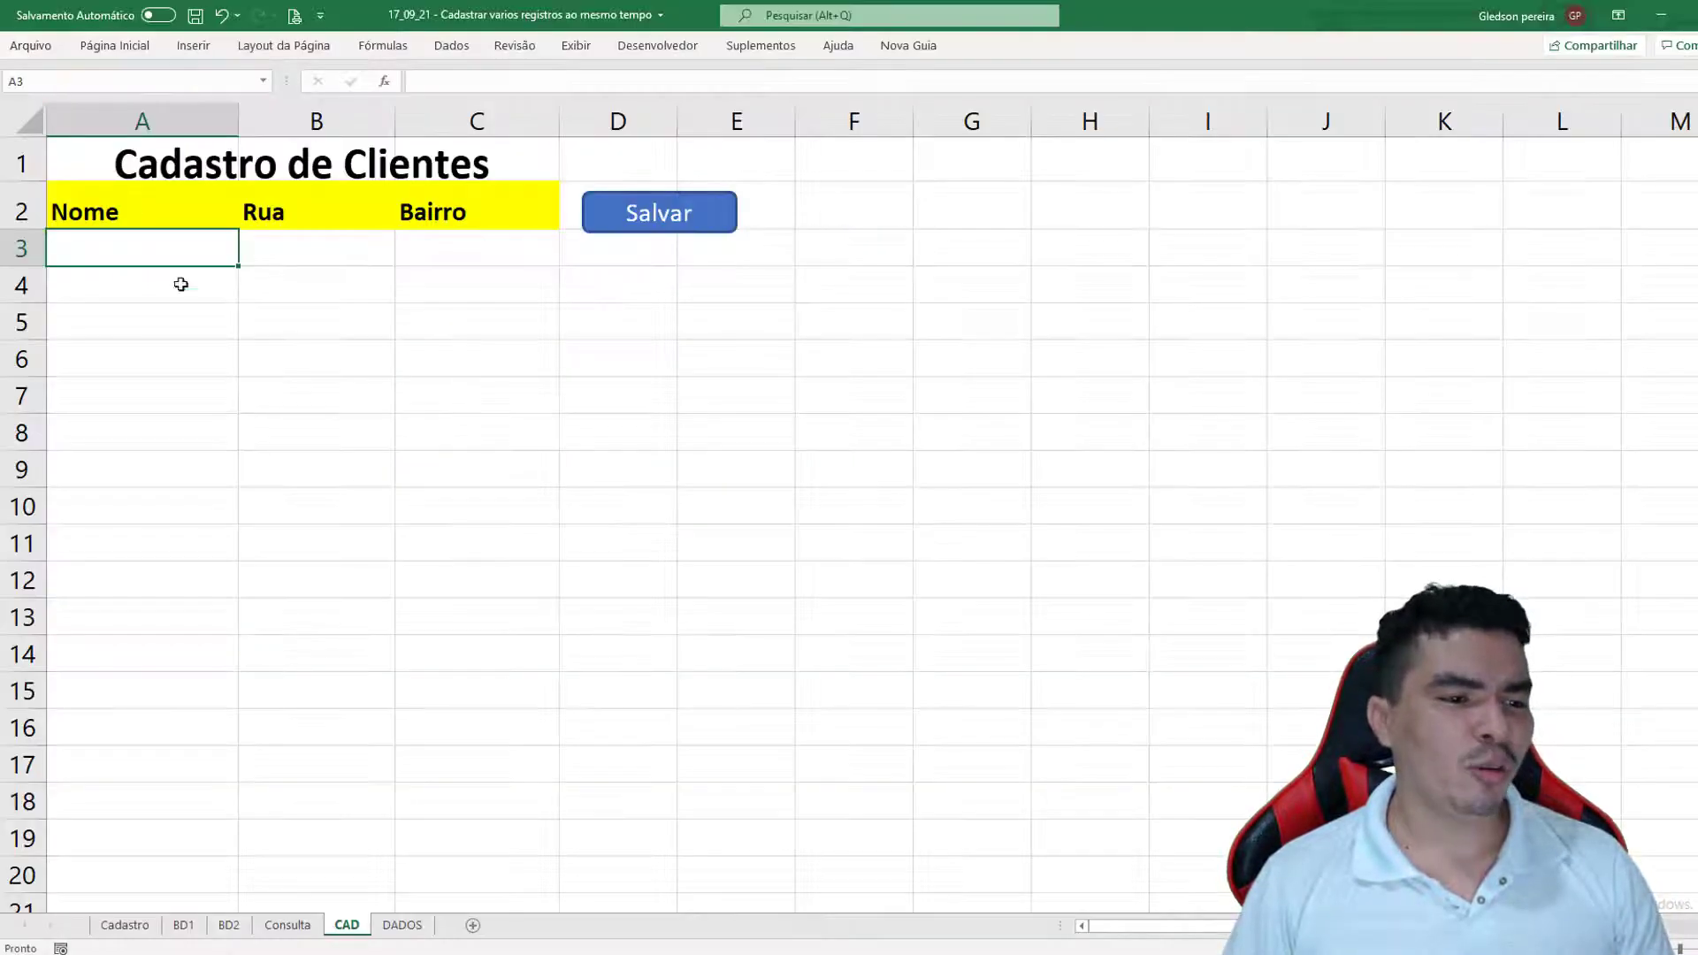
pyautogui.click(402, 925)
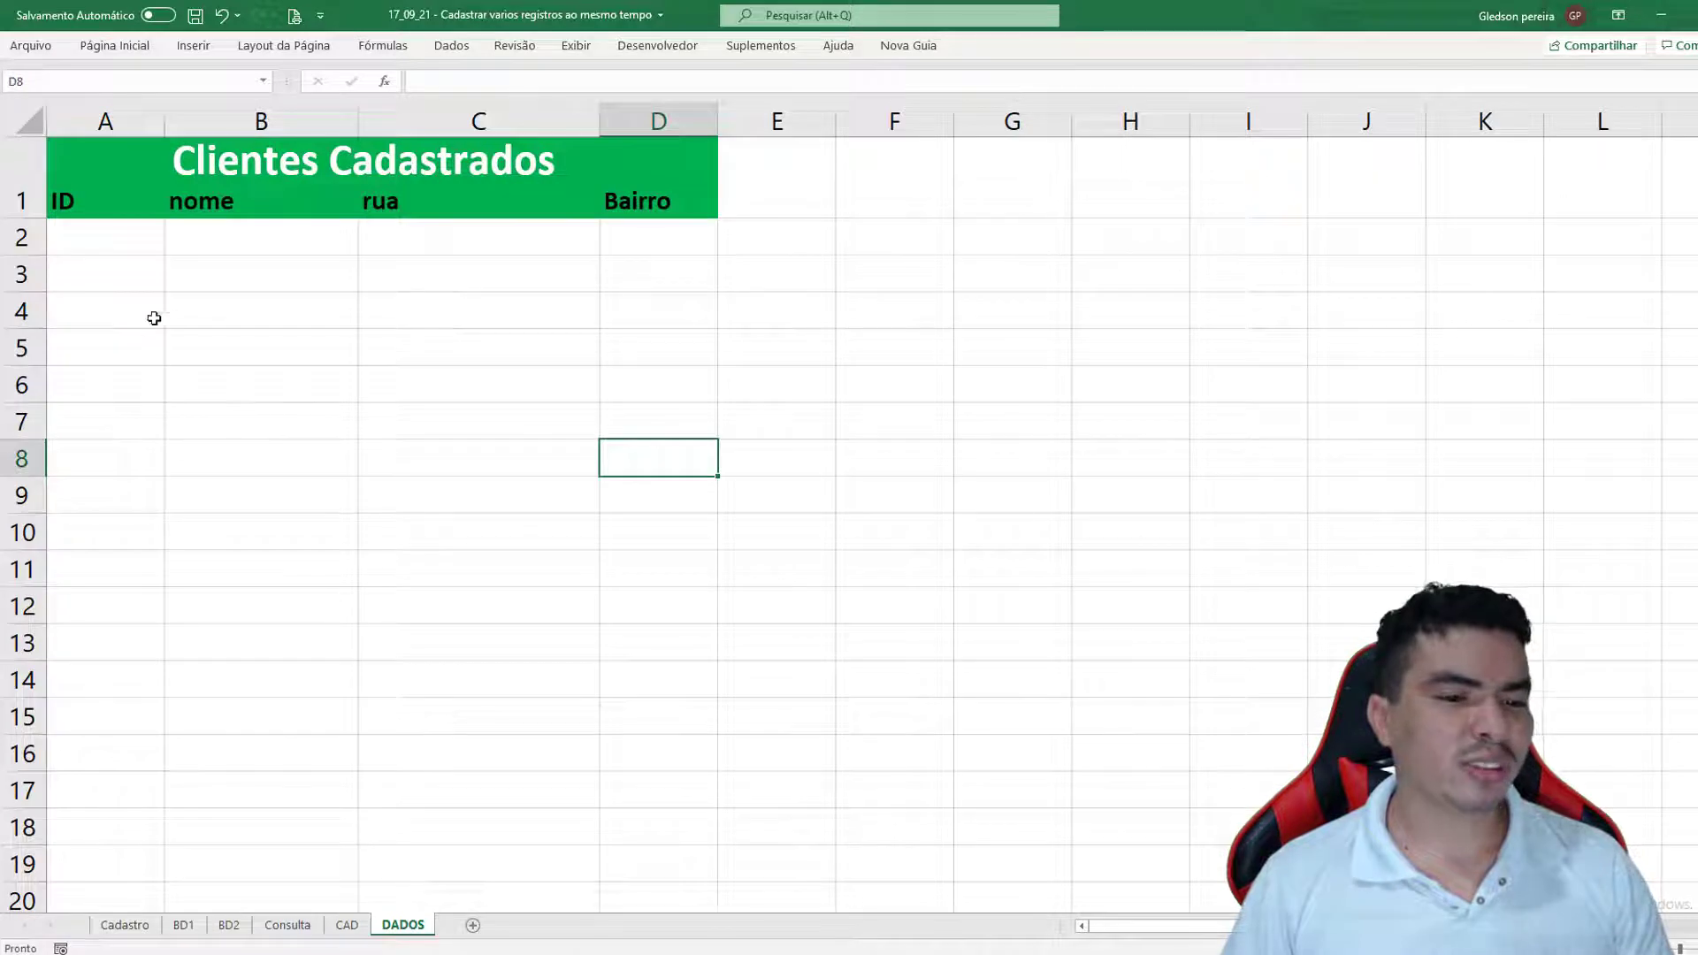
pyautogui.click(353, 928)
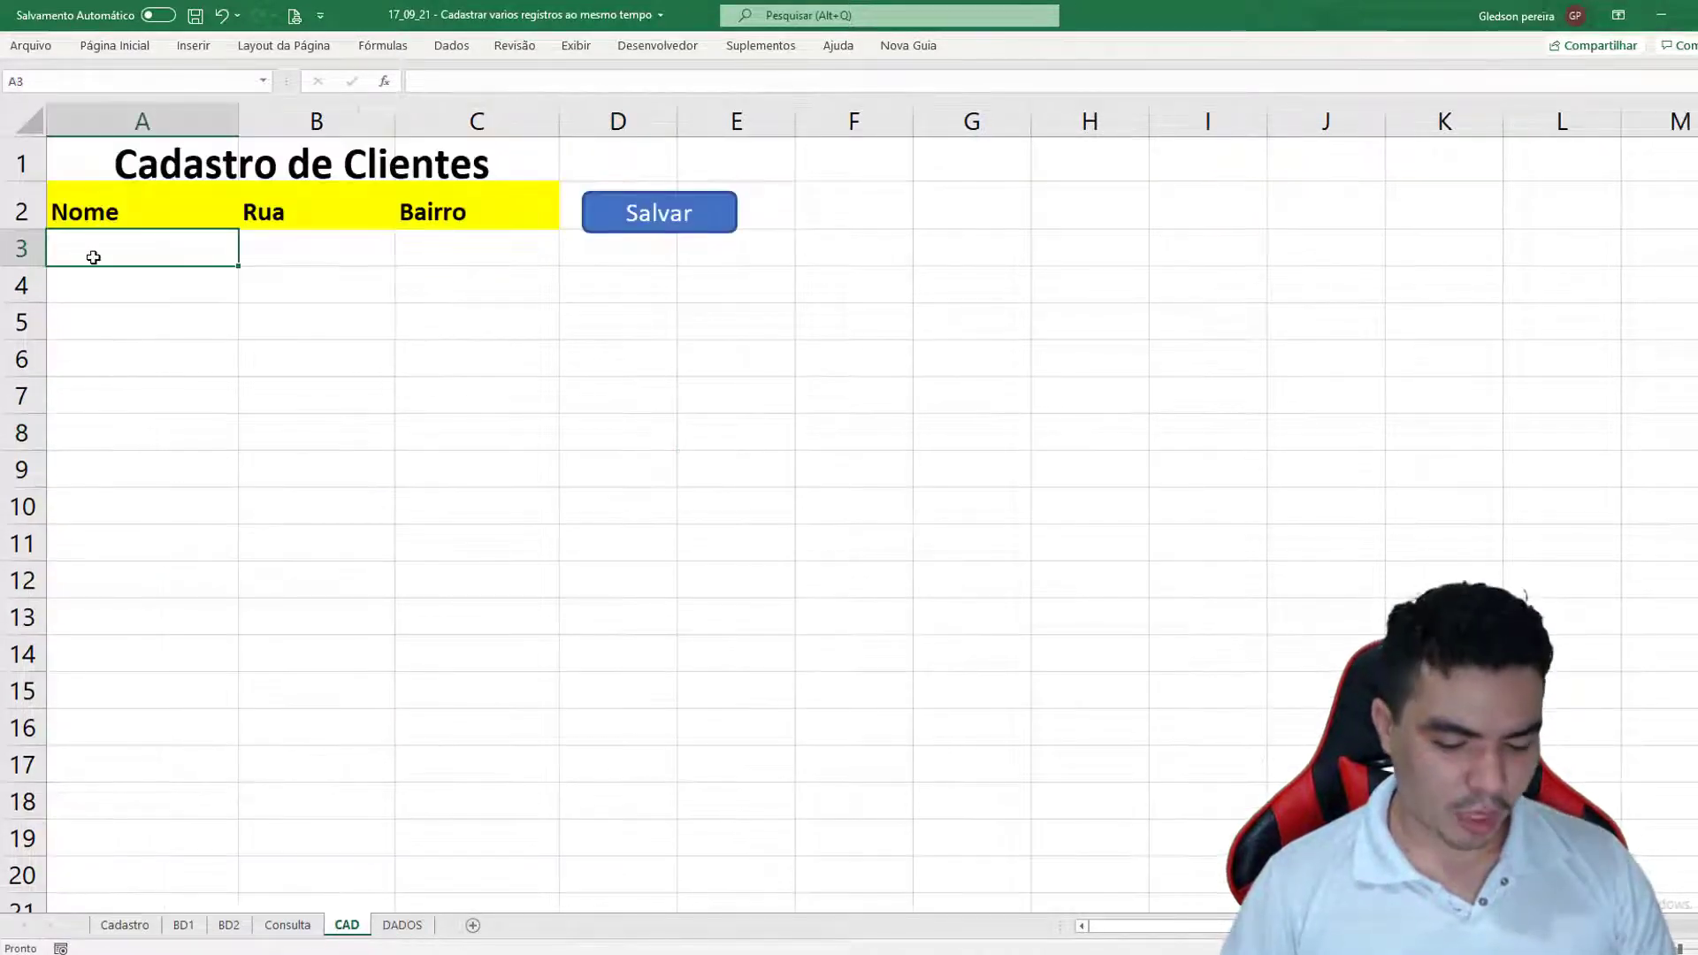
pyautogui.write('gledson')
pyautogui.press('Tab')
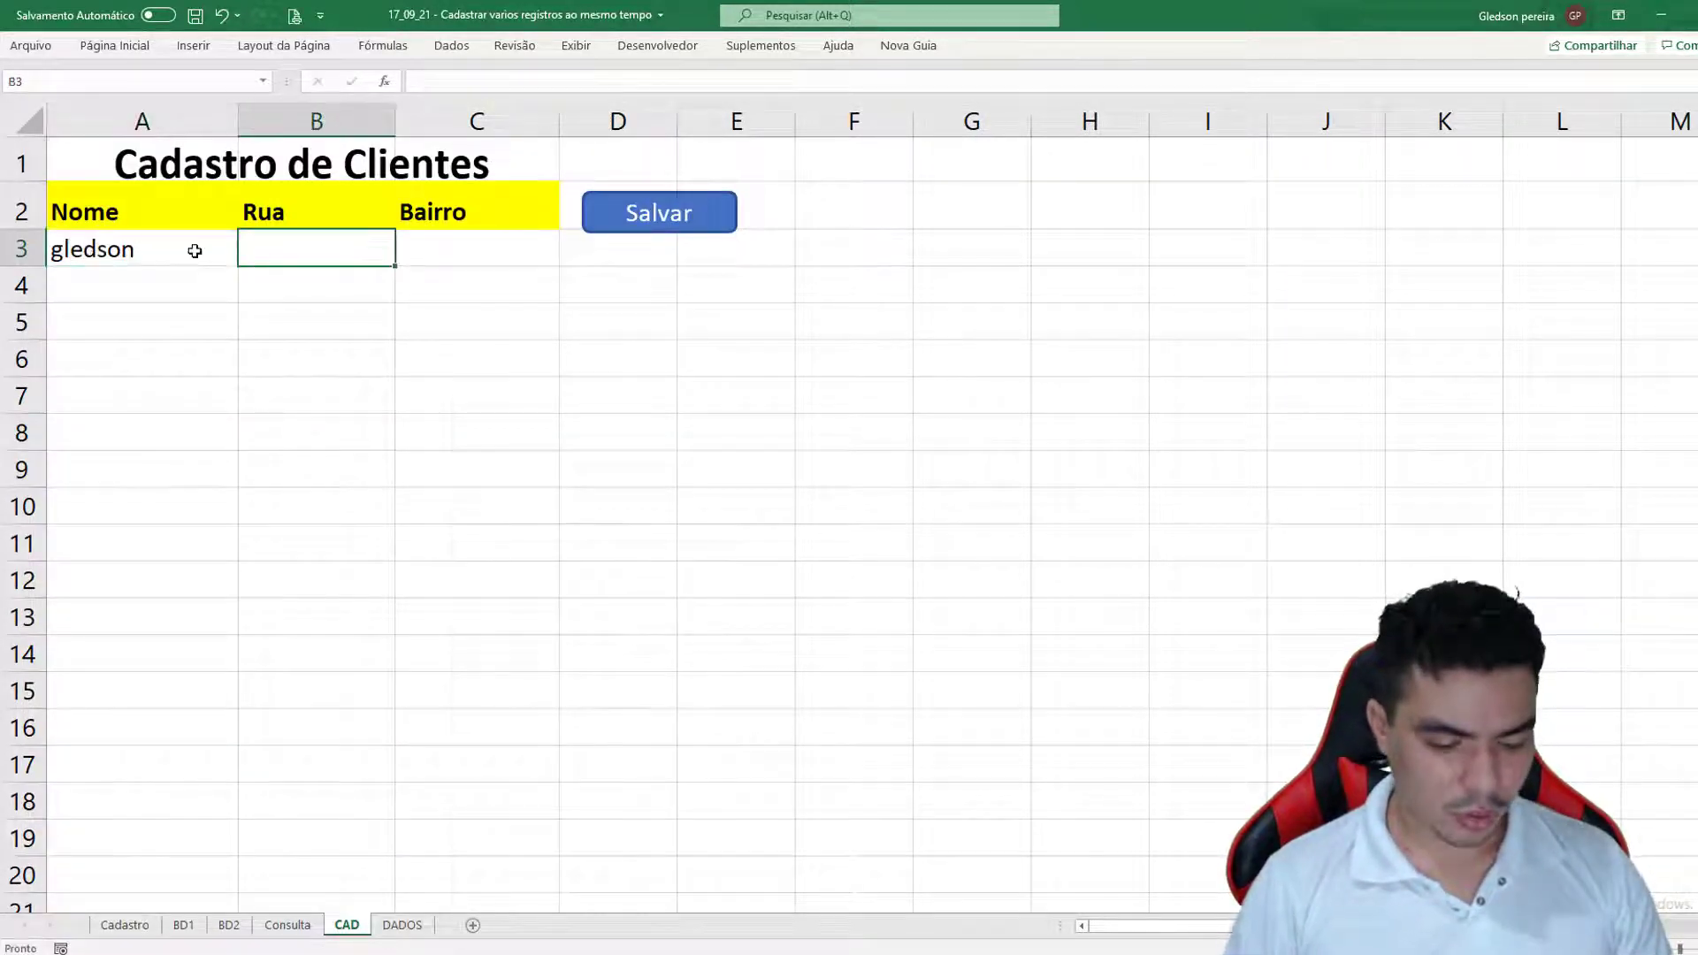
pyautogui.write('rua t')
pyautogui.press('Tab')
pyautogui.write('ba')
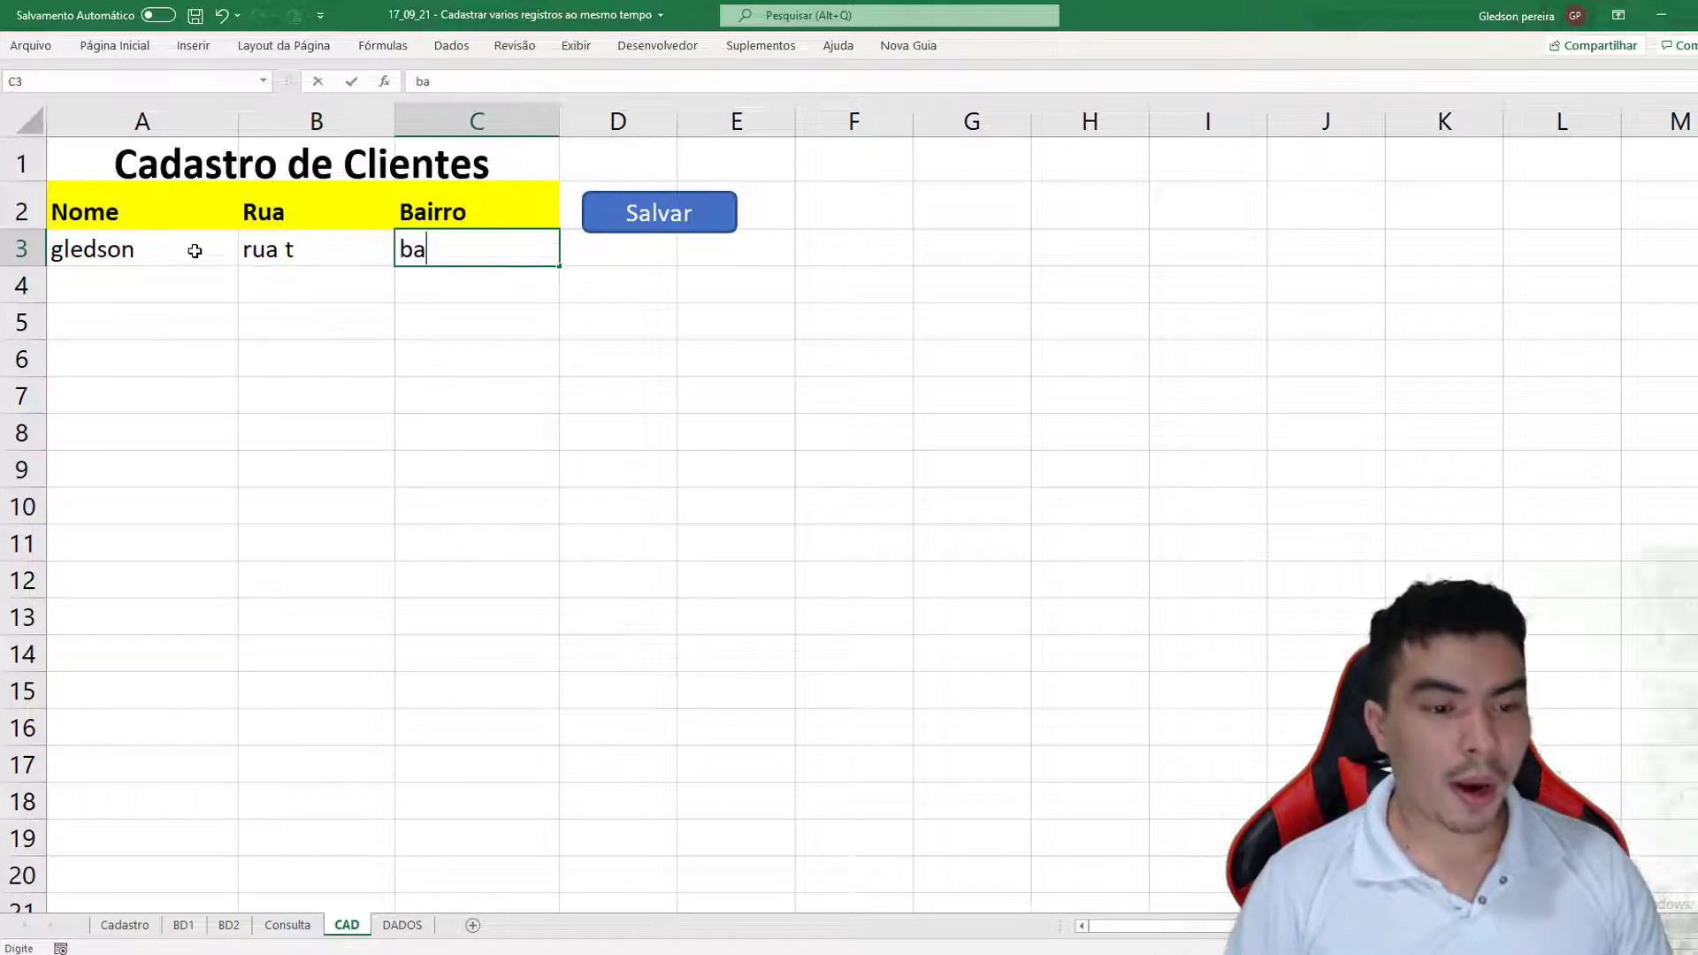
pyautogui.write('irro c')
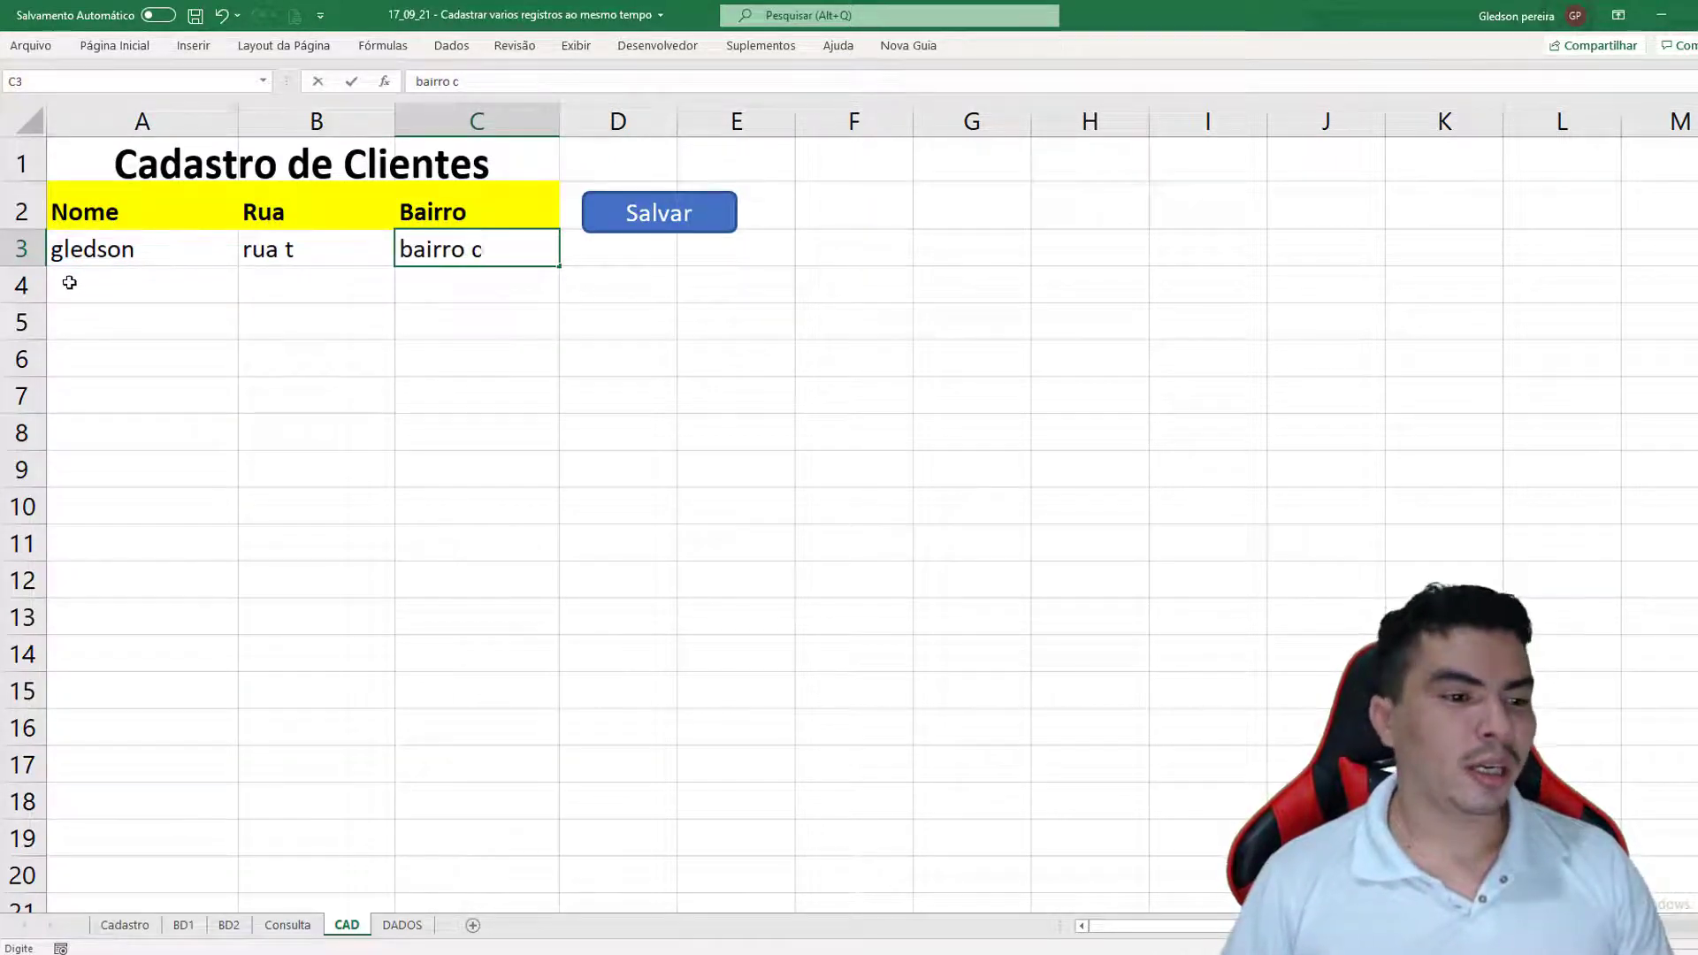
# Fill row 4 with 'sfsfsfsf', 'sfs', 'sffs' and row 5 with 'fssf' and 'fsfsf'
pyautogui.click(83, 269)
pyautogui.write('sfsfsf')
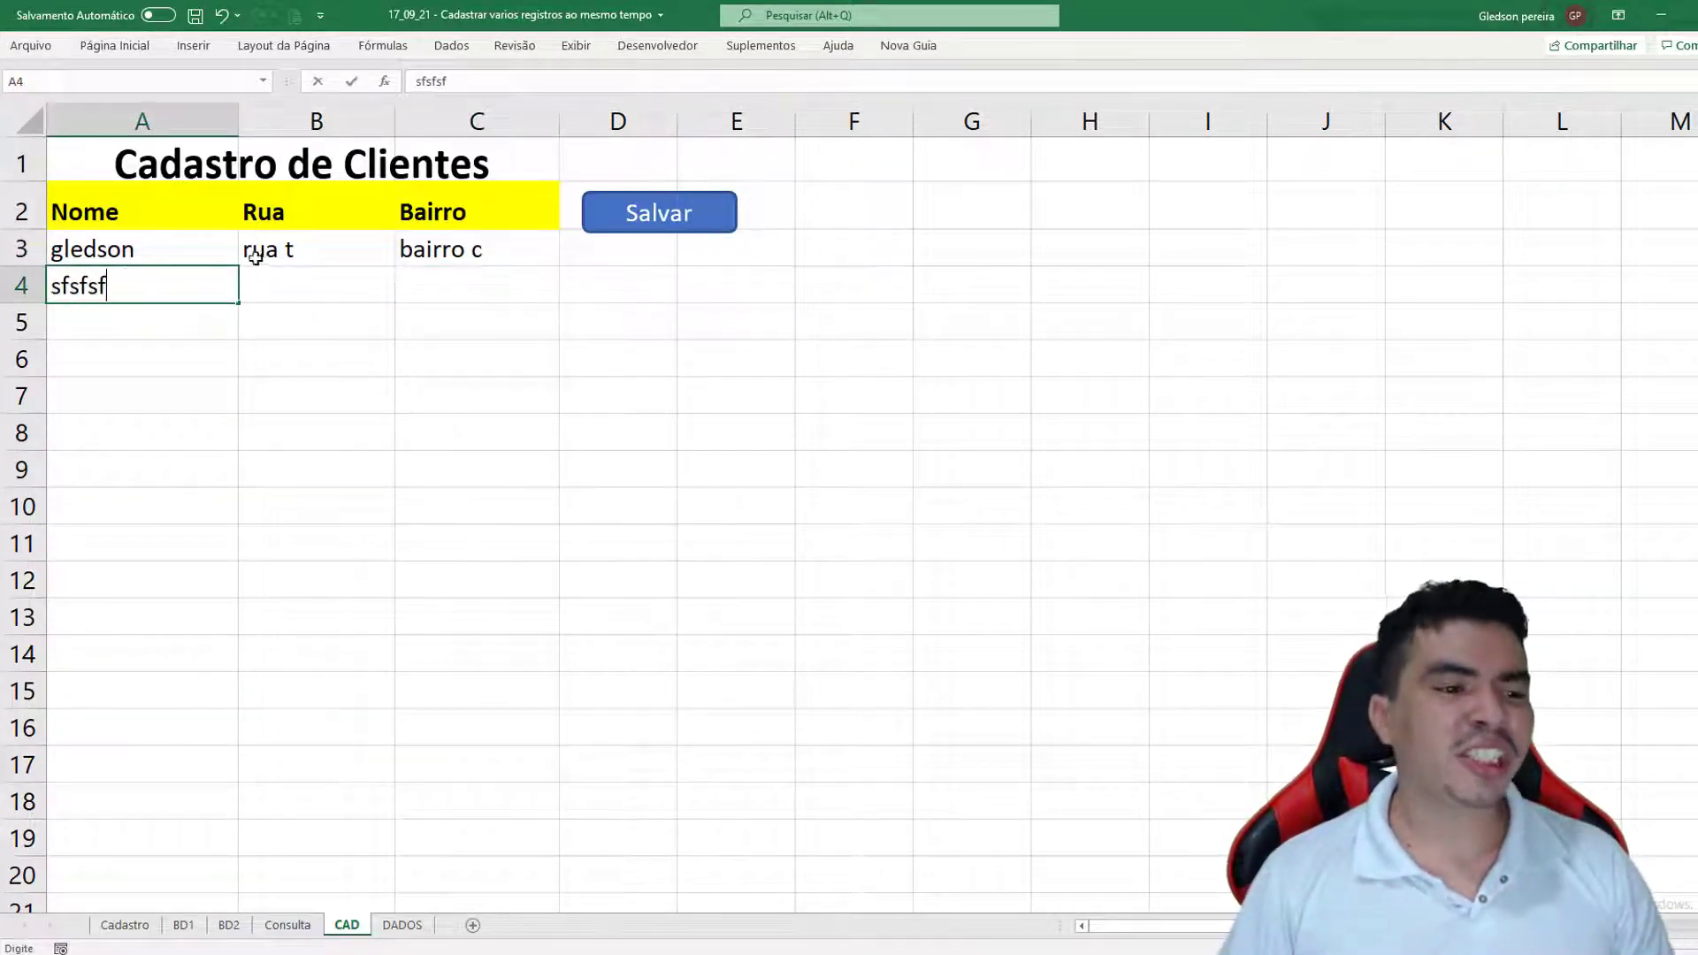
pyautogui.write('sf')
pyautogui.click(318, 284)
pyautogui.write('sfs')
pyautogui.click(492, 284)
pyautogui.write('sffs')
pyautogui.click(163, 319)
# Fill row 6 with 'sfsfsfsf', 'fssf', 'sffs' and save the four rows with Salvar
pyautogui.write('sfsfsfsf')
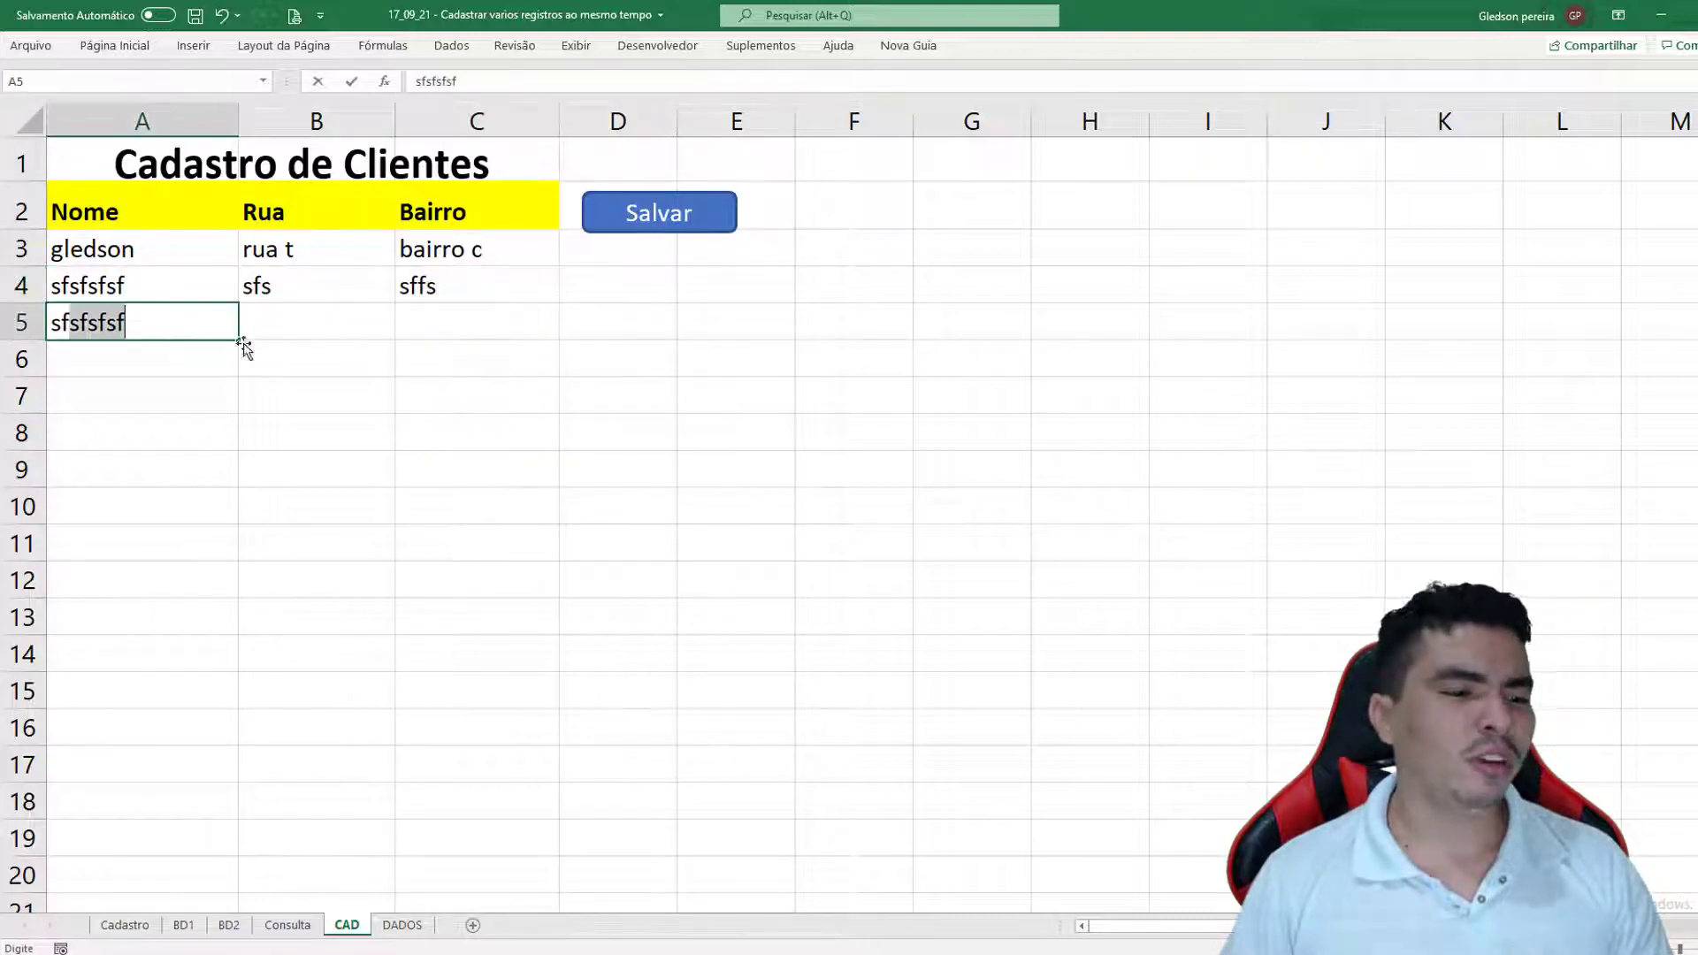
pyautogui.click(322, 322)
pyautogui.write('fssf')
pyautogui.click(440, 330)
pyautogui.write('fsfsf')
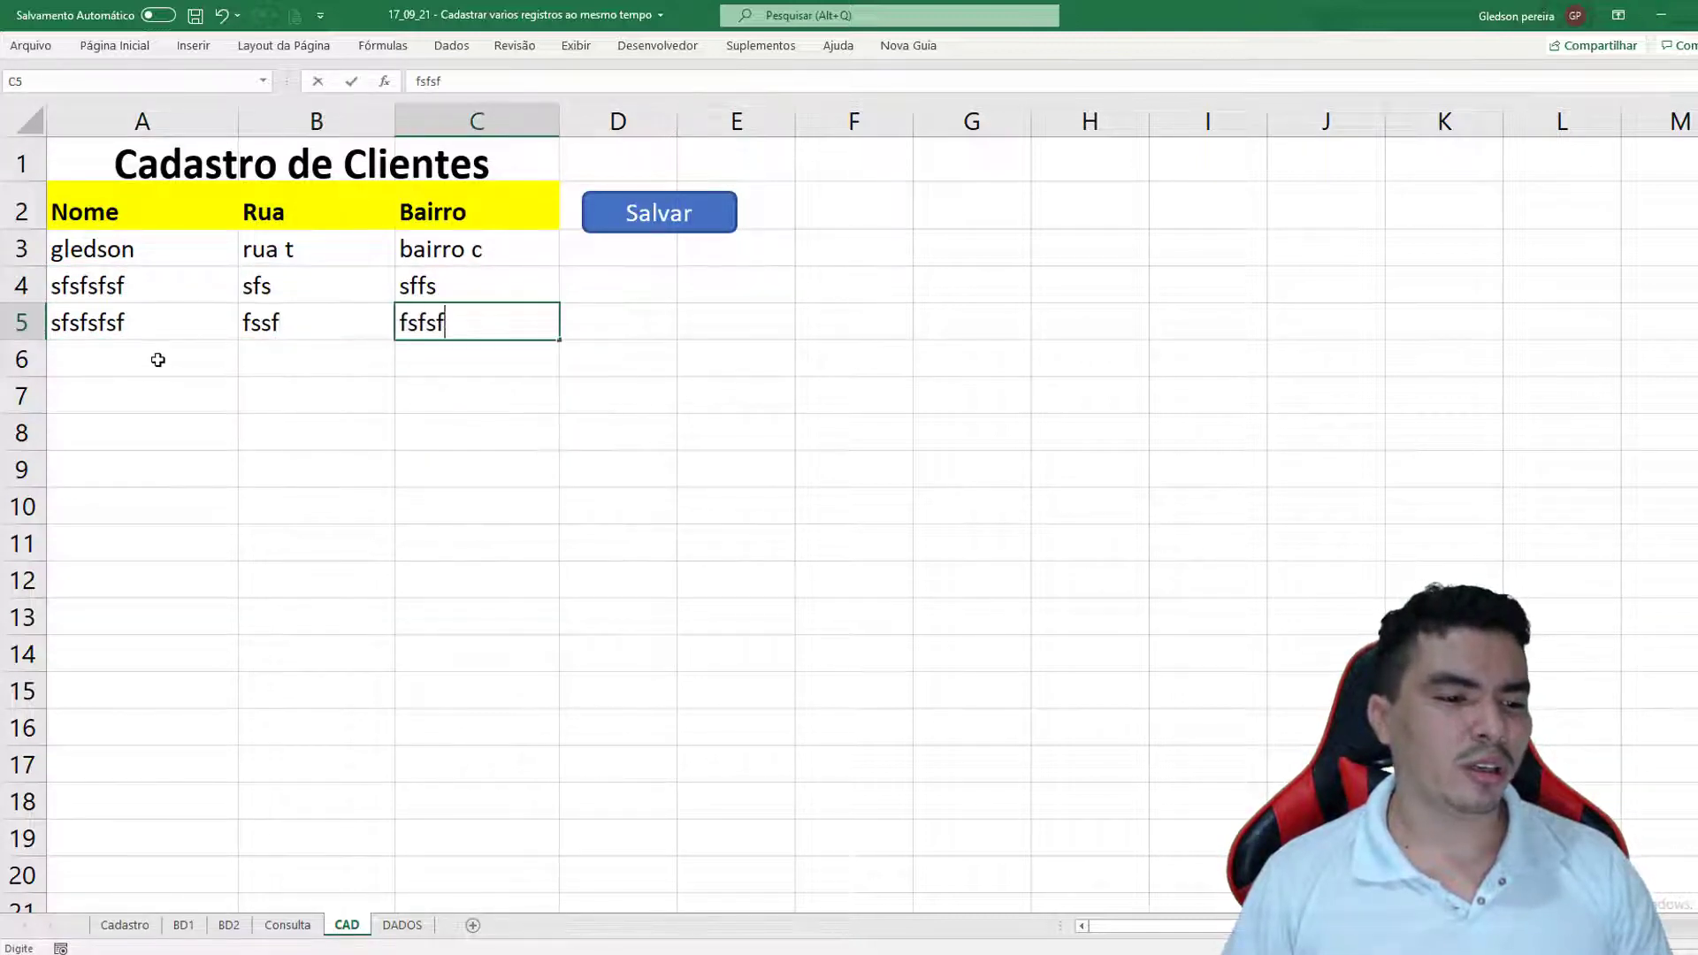
pyautogui.click(159, 359)
pyautogui.write('sfsfsfsf')
pyautogui.click(333, 359)
pyautogui.write('fssf')
pyautogui.click(485, 365)
pyautogui.write('sffs')
pyautogui.click(466, 481)
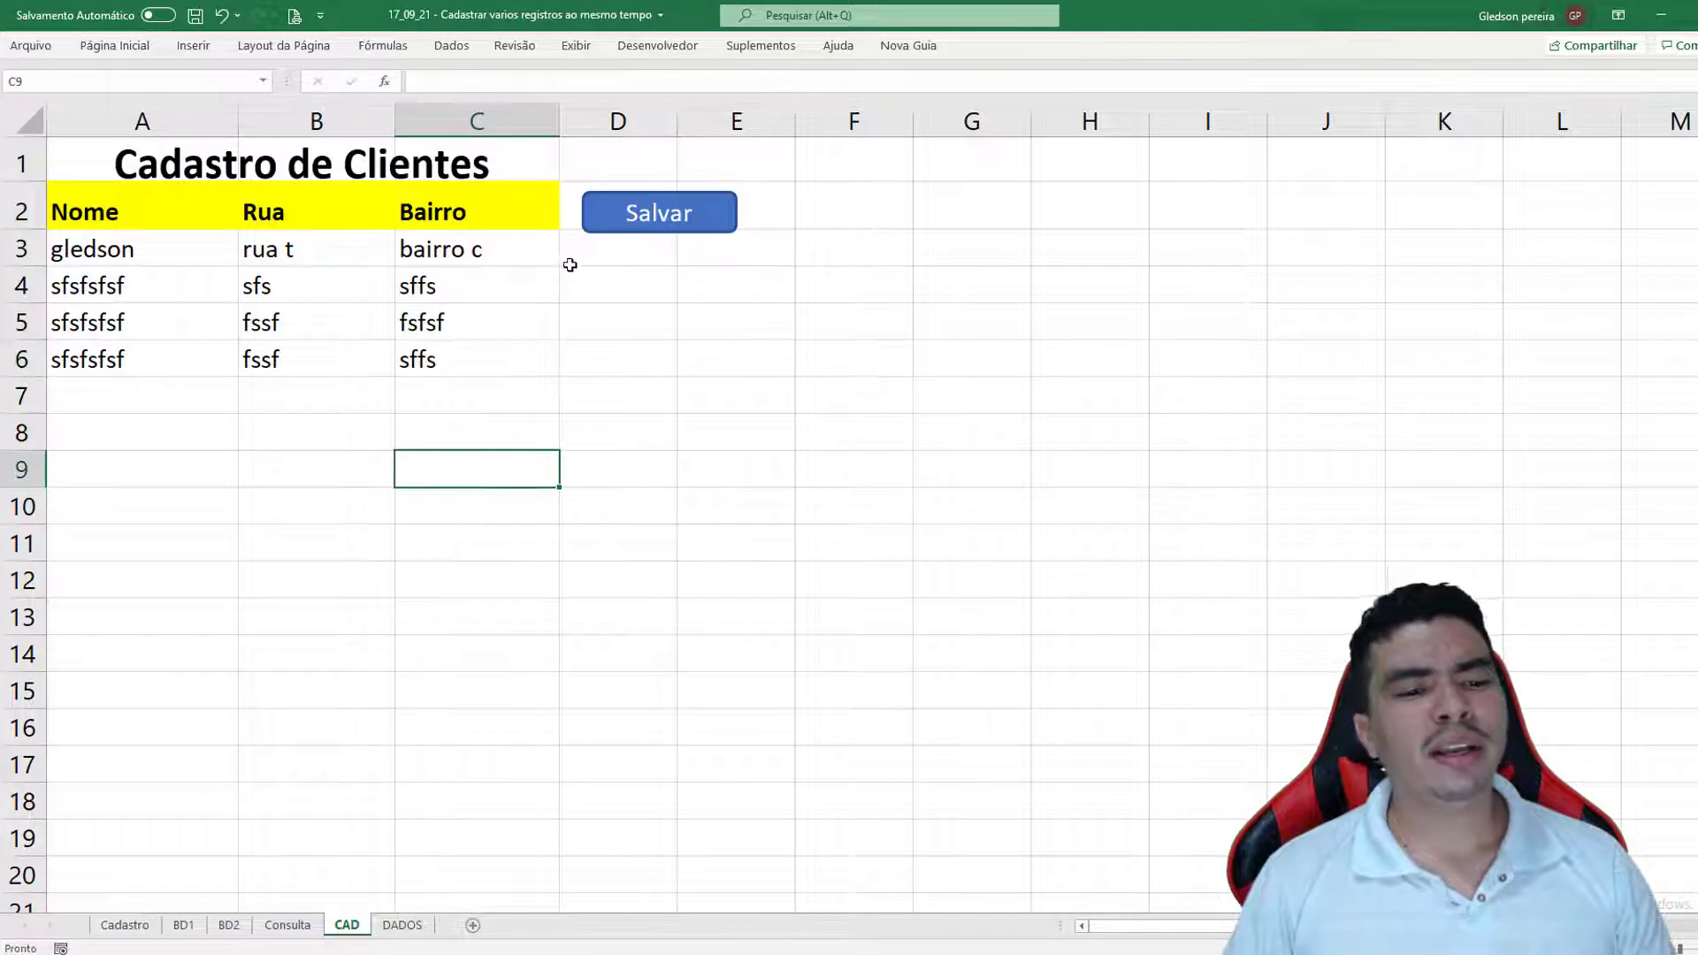
pyautogui.click(617, 232)
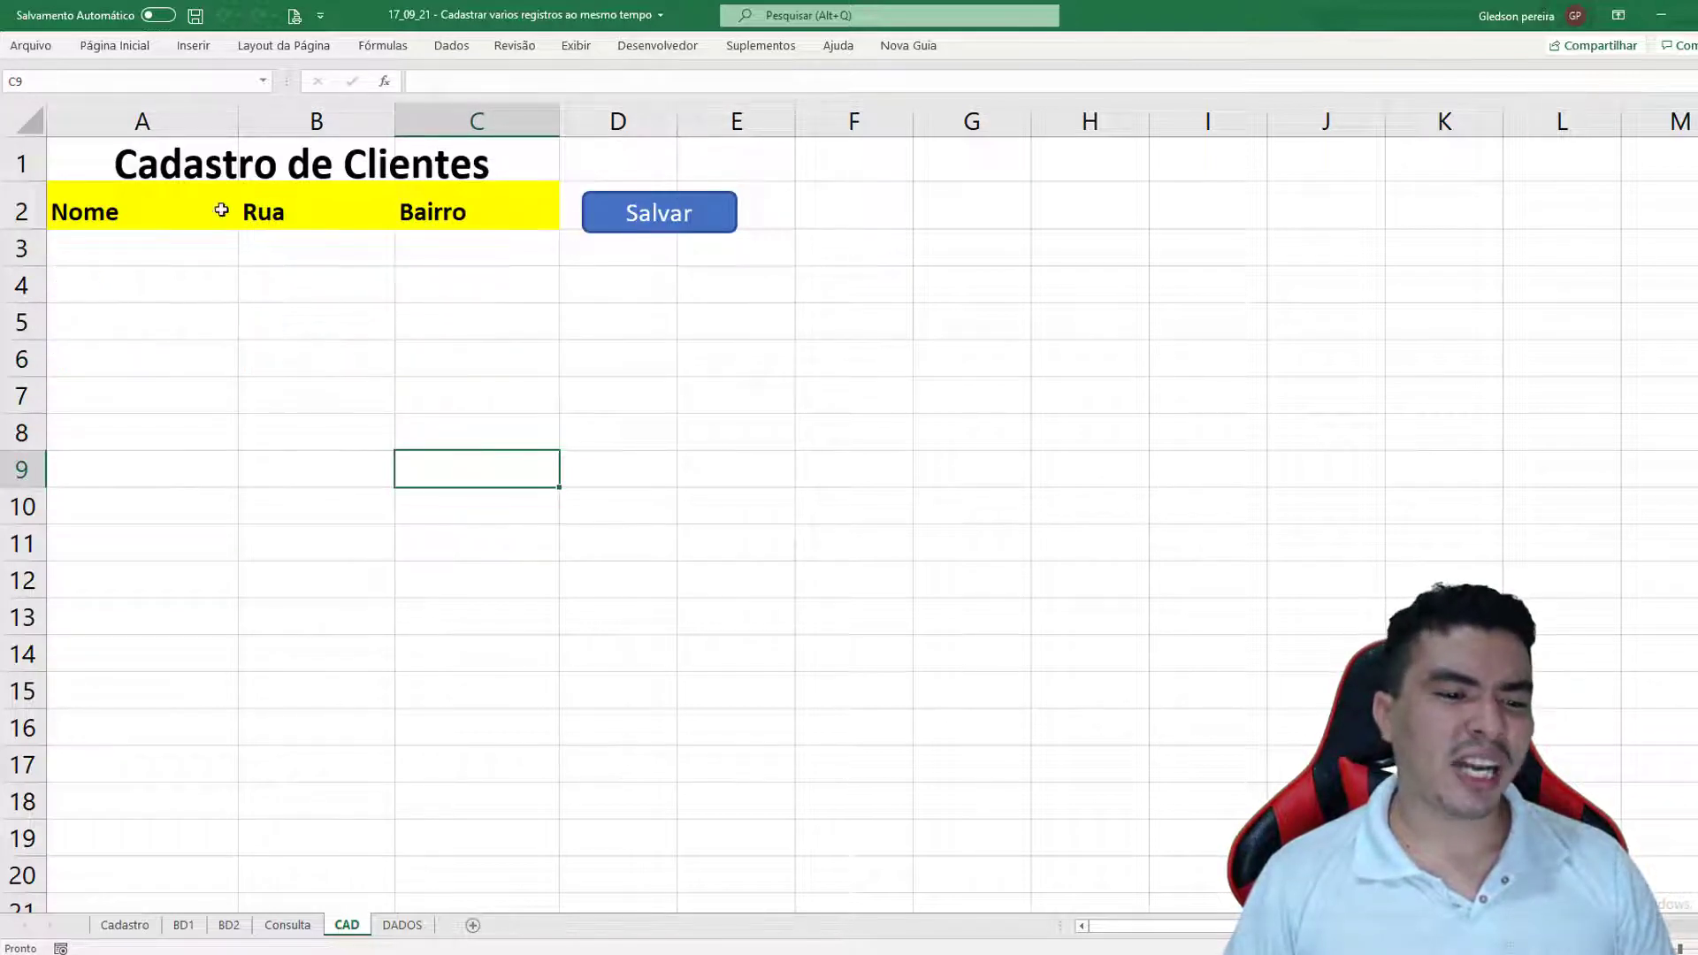
# Check the saved DADOS records, then enter Nome values in CAD rows 3, 4 and 6–8
pyautogui.click(403, 924)
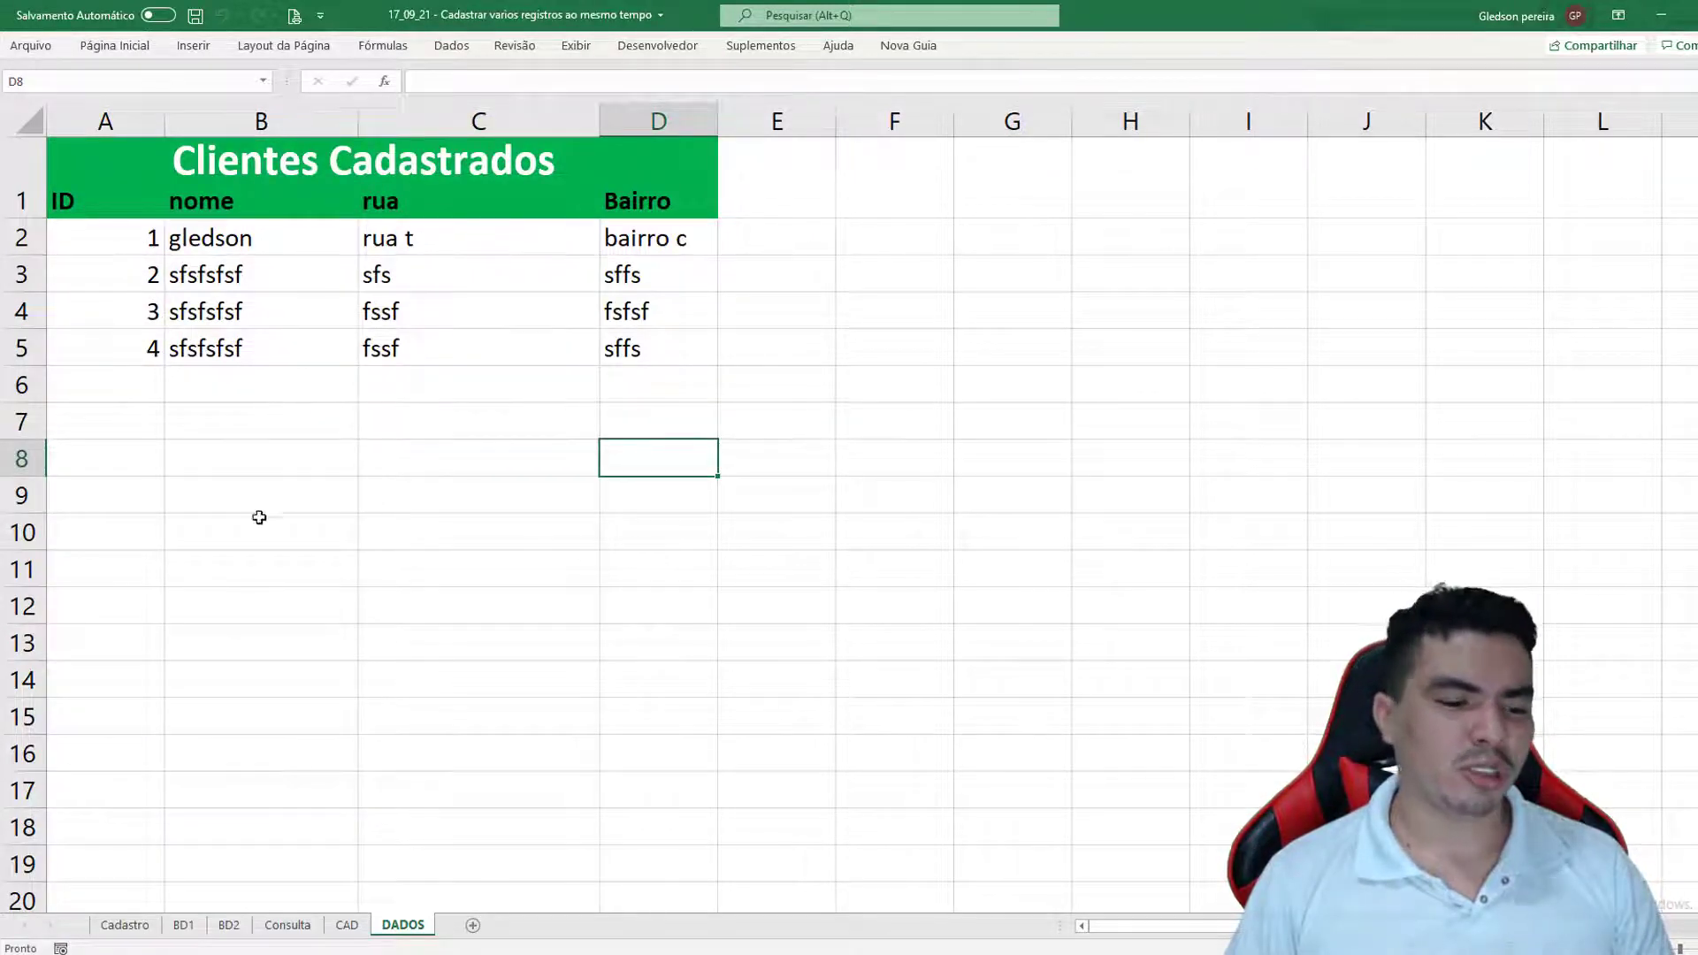
pyautogui.click(346, 924)
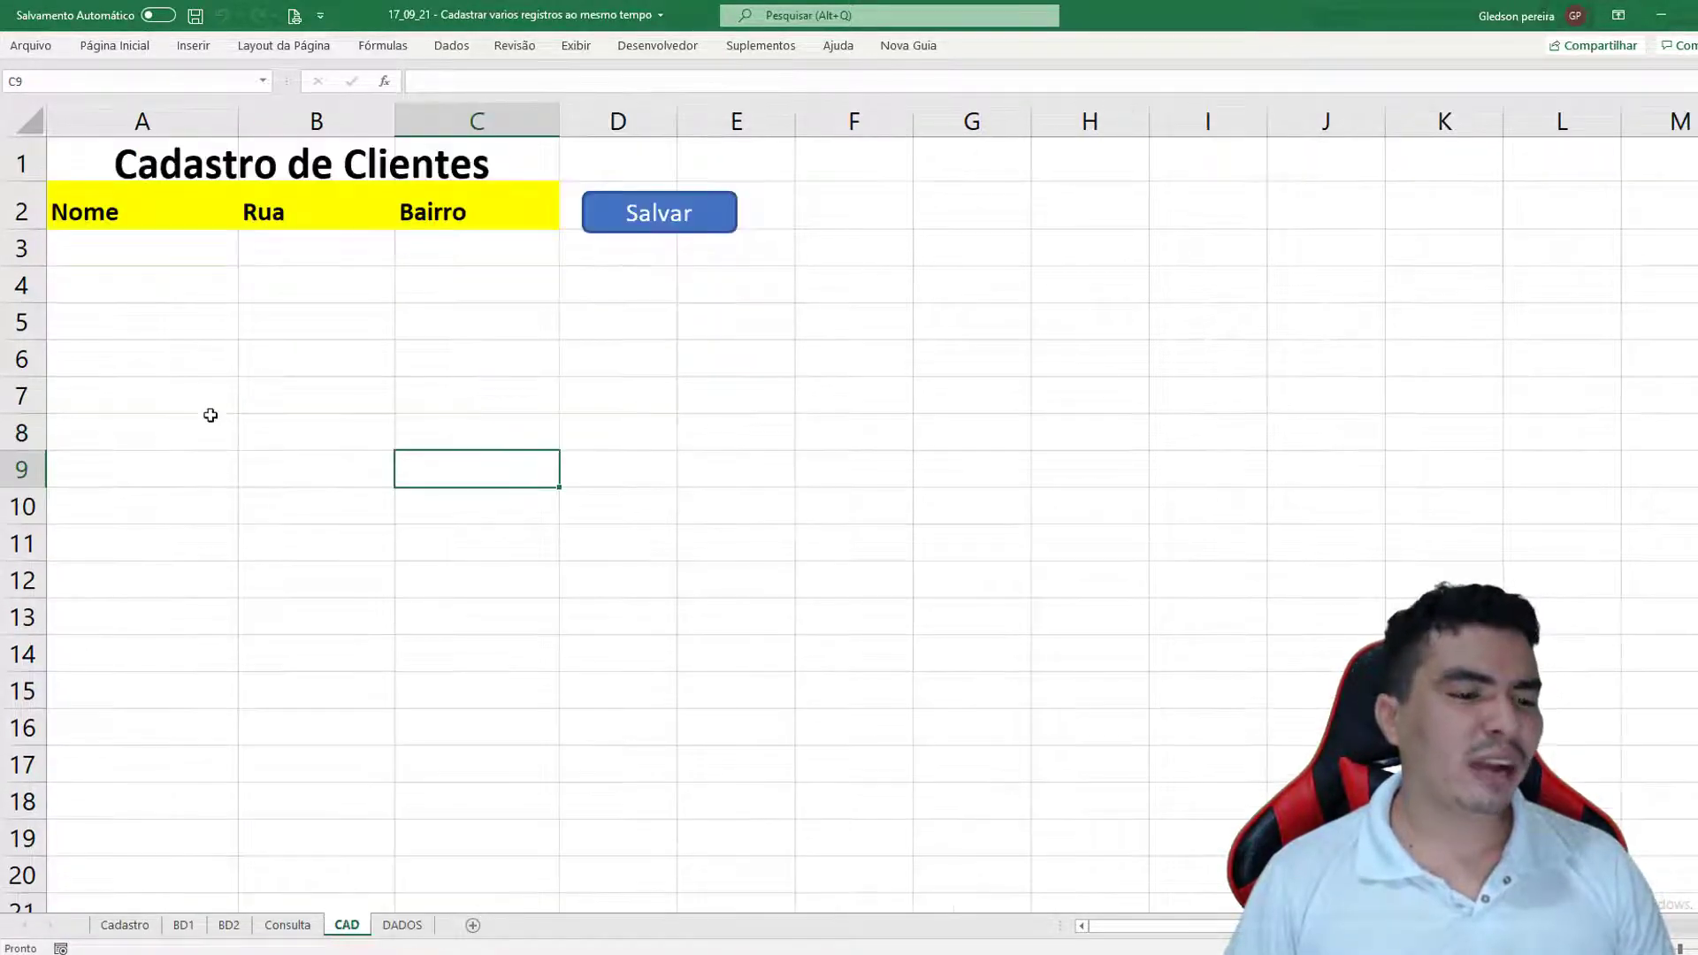
pyautogui.click(151, 253)
pyautogui.write('fsfs')
pyautogui.click(145, 288)
pyautogui.write('sffs')
pyautogui.click(131, 363)
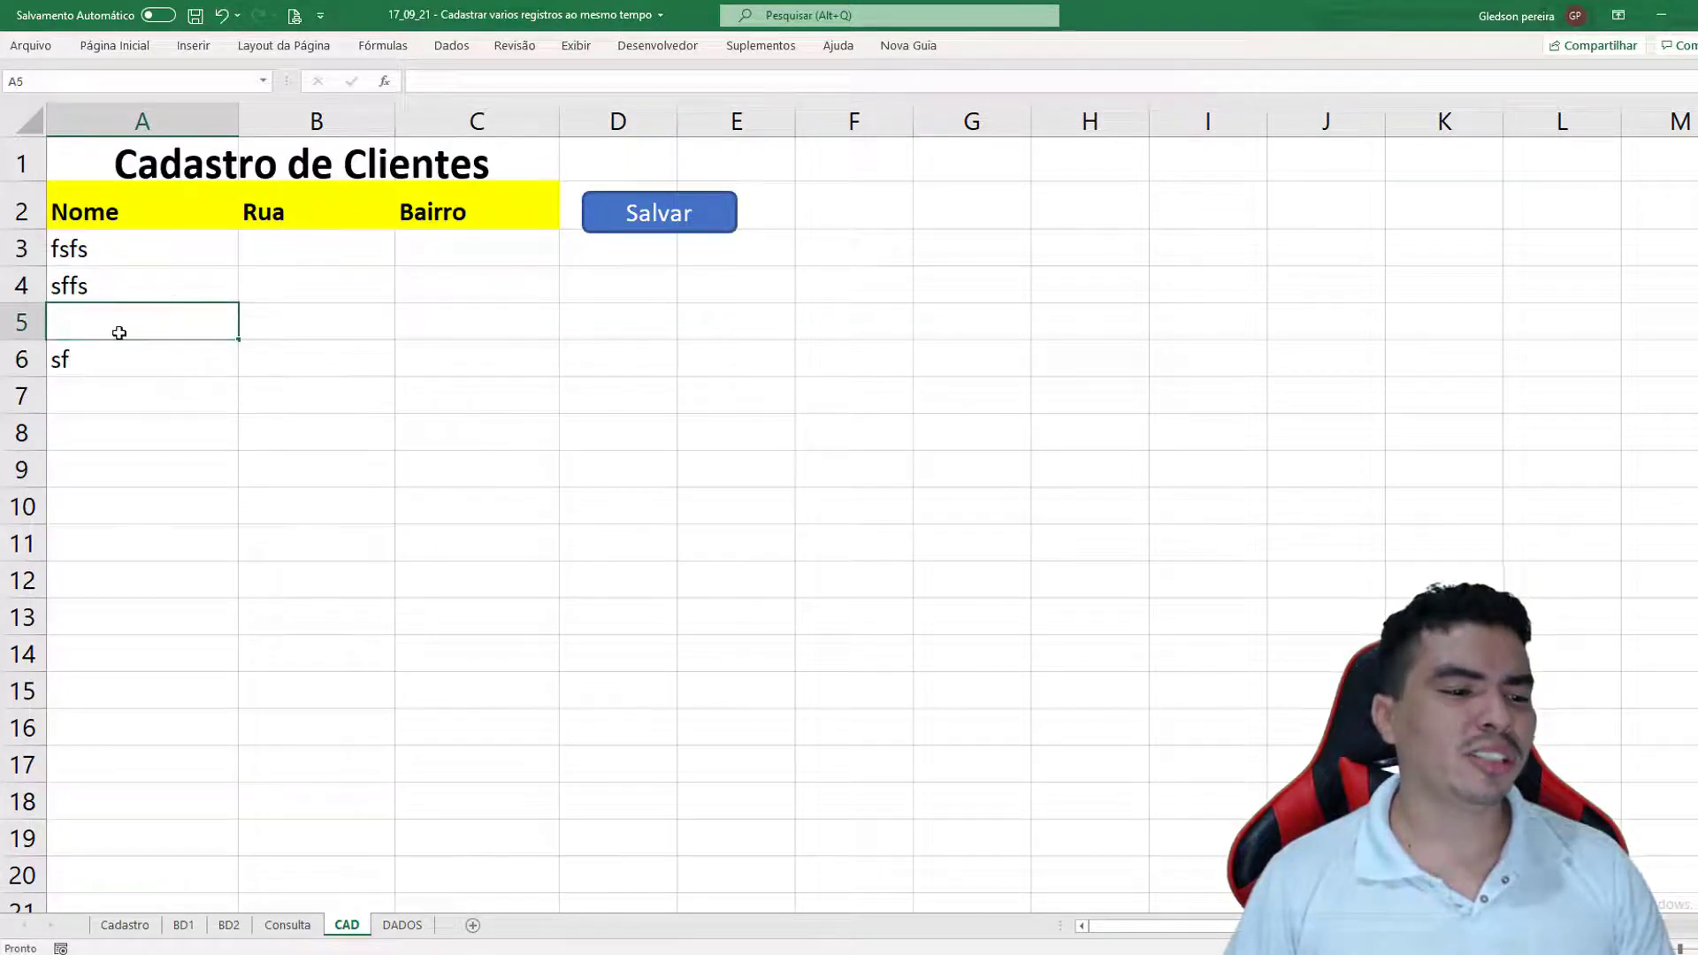
pyautogui.write('sfsf')
pyautogui.click(93, 432)
pyautogui.write('sfs')
pyautogui.click(98, 395)
pyautogui.write('sffs')
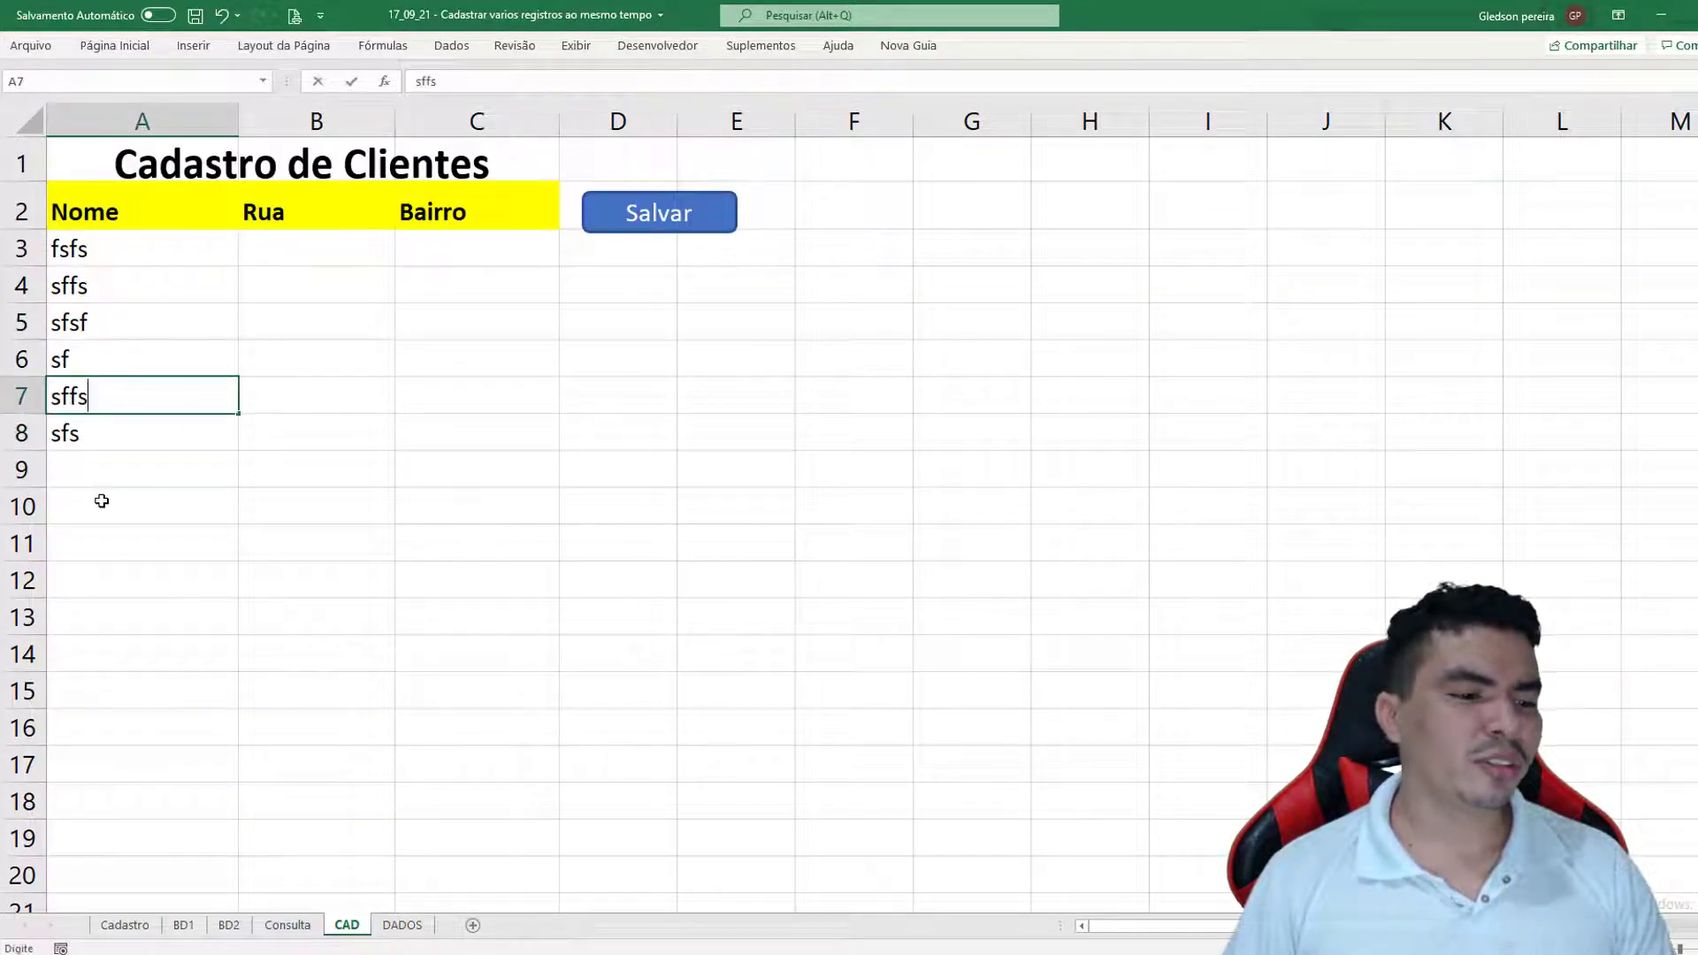
# Enter Nome values in rows 9 through 13, plus one more entry 'gfs'
pyautogui.click(102, 500)
pyautogui.write('fs')
pyautogui.click(103, 466)
pyautogui.write('sffs')
pyautogui.click(95, 544)
pyautogui.write('fsfs')
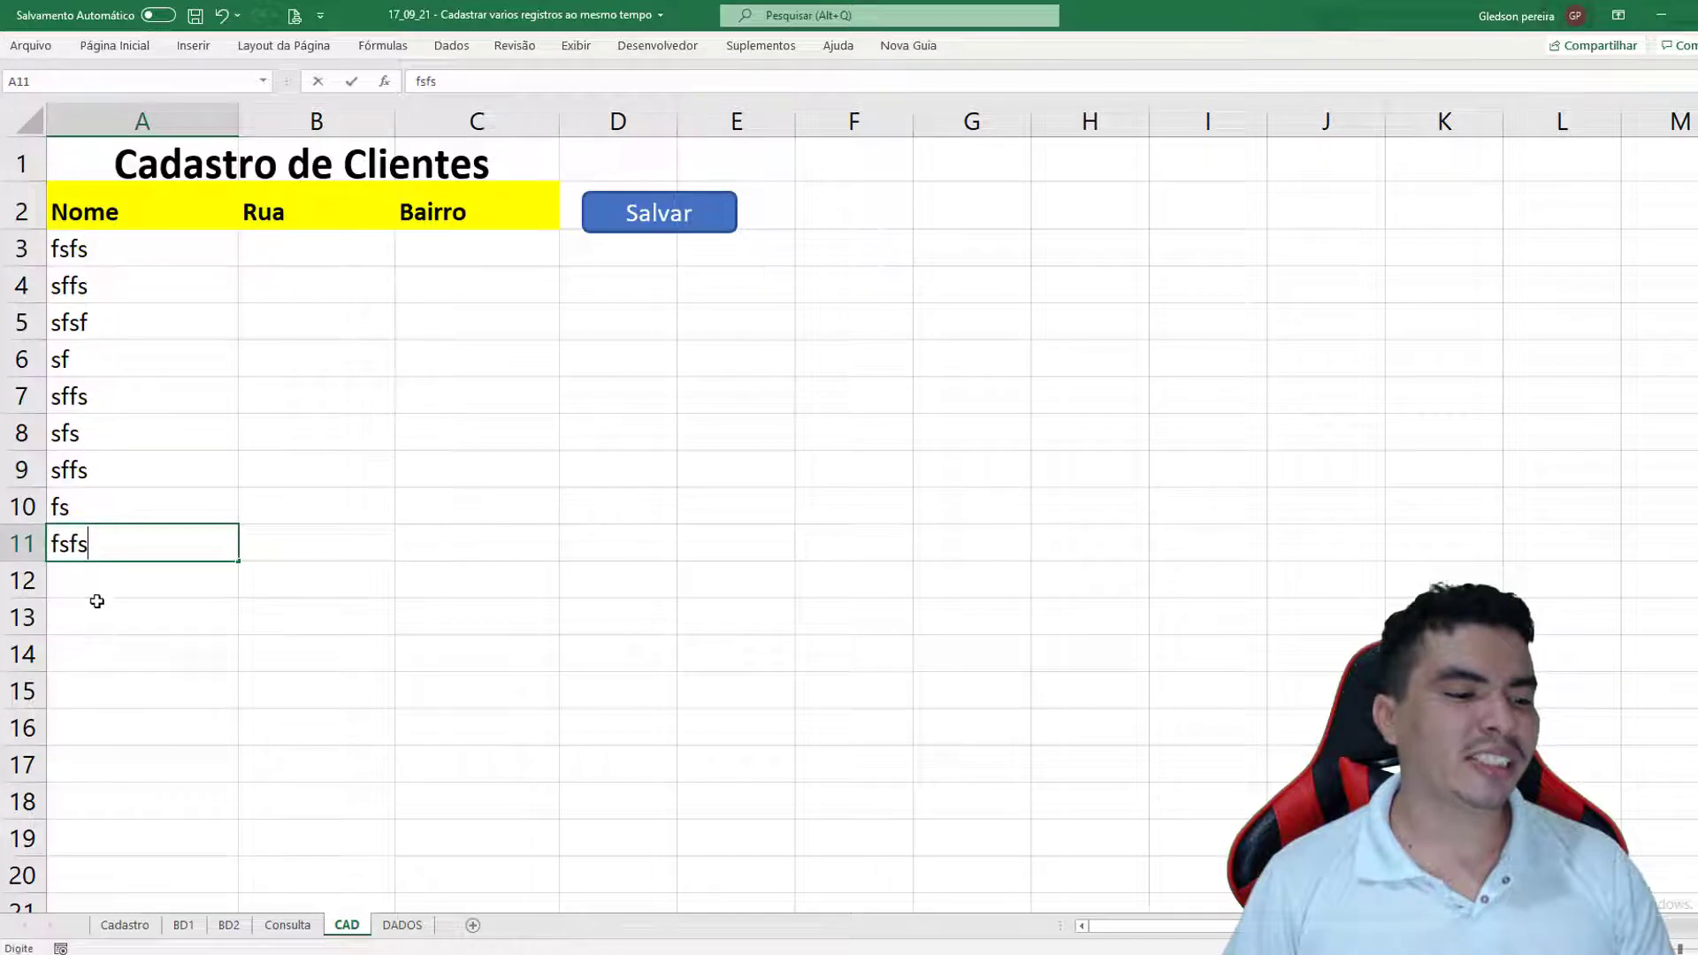
pyautogui.click(97, 601)
pyautogui.write('sf')
pyautogui.click(103, 575)
pyautogui.write('sffsfs')
pyautogui.moveTo(209, 389); pyautogui.dragTo(177, 358)
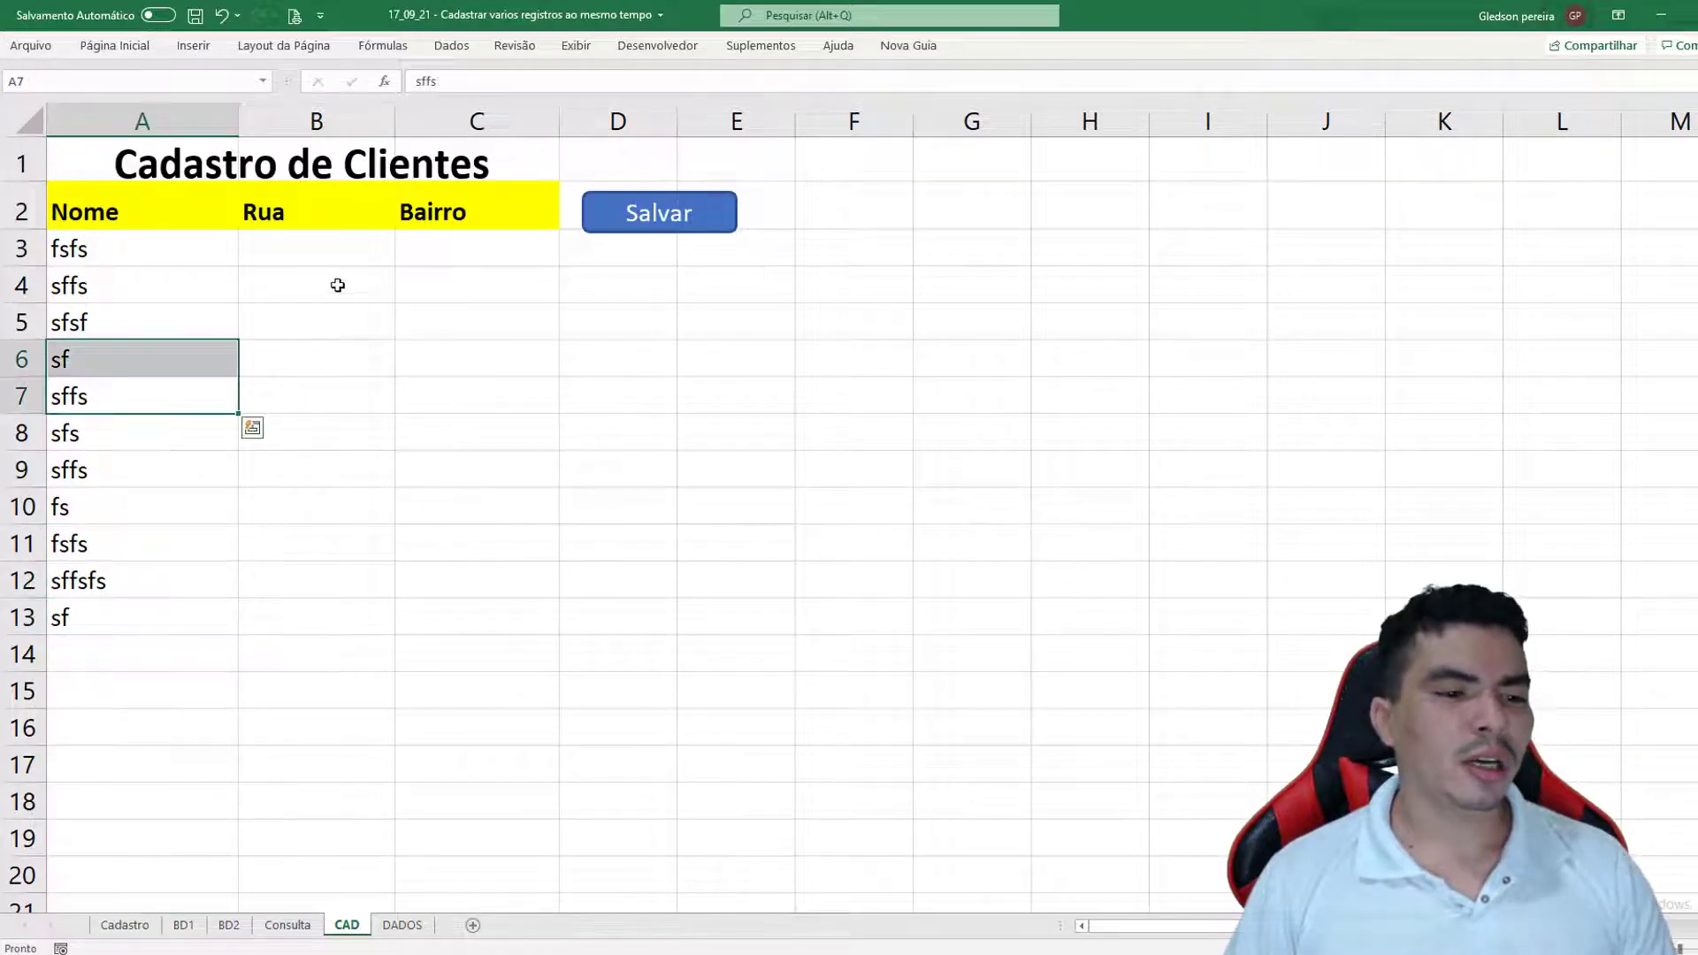
pyautogui.write('gfs')
# Add Rua values to a few rows, such as 'fssfsf', 'sf' and 'sffs'
pyautogui.click(314, 322)
pyautogui.write('fssfsf')
pyautogui.click(309, 469)
pyautogui.write('sf')
pyautogui.click(338, 580)
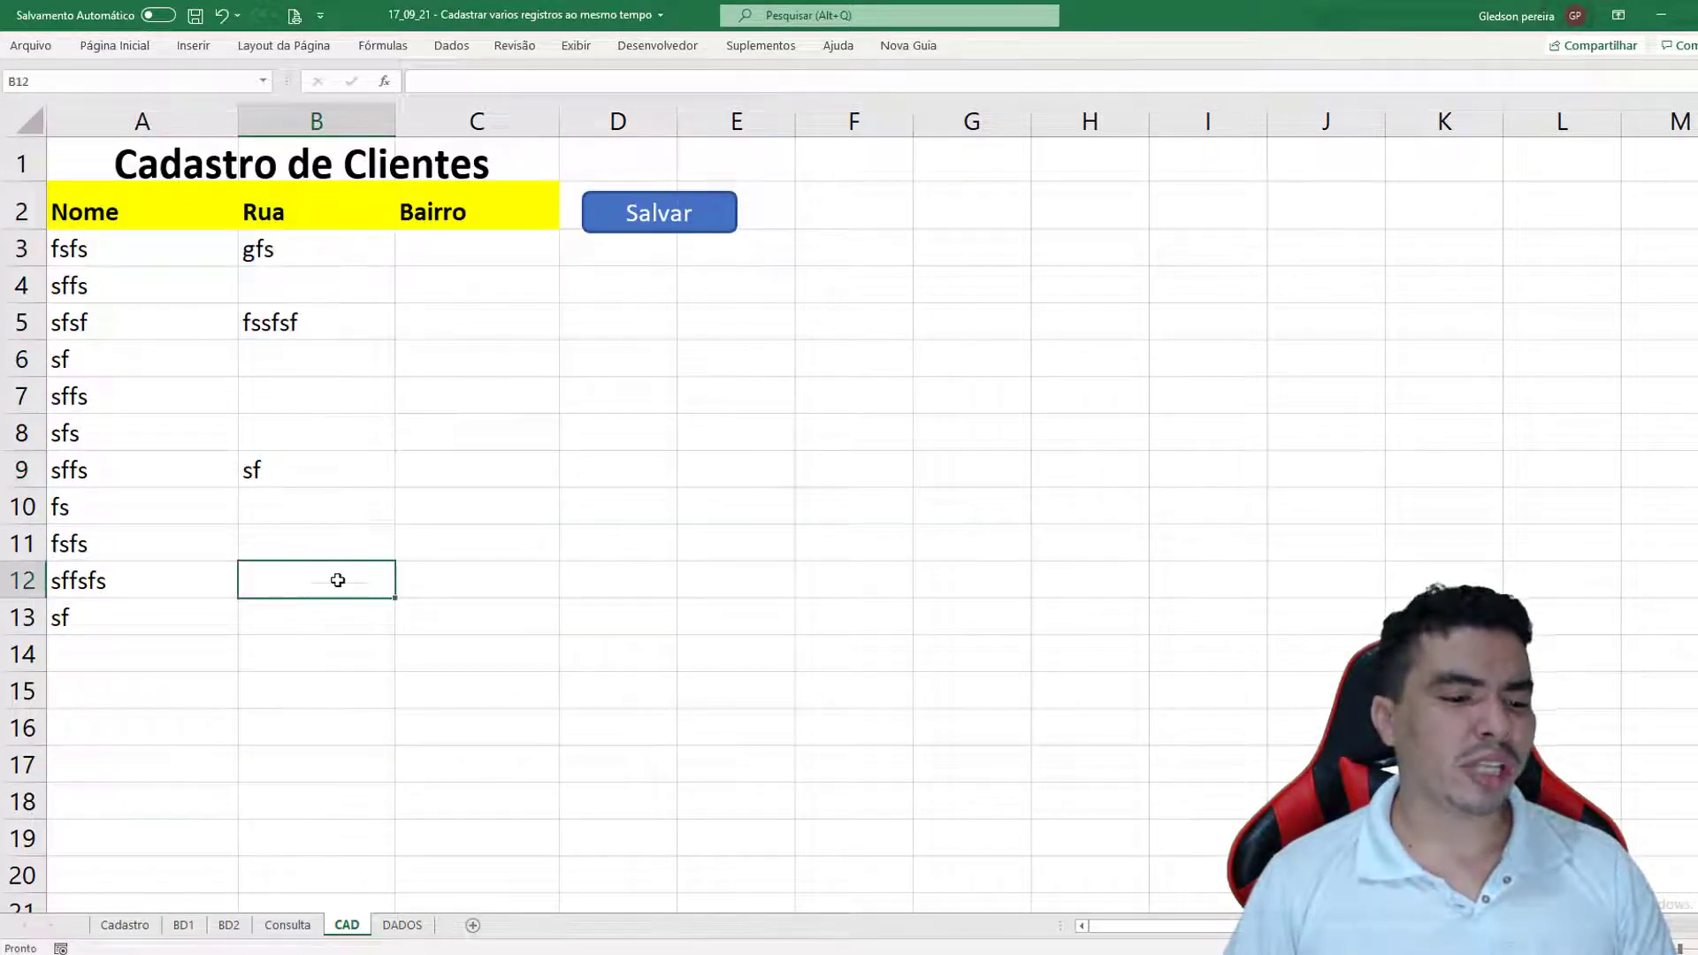
pyautogui.write('sffs')
pyautogui.click(460, 543)
# Add 'fsfs' as Bairro in rows 8, 3 and 10, save with Salvar, and view DADOS
pyautogui.click(455, 433)
pyautogui.write('fsfs')
pyautogui.click(455, 250)
pyautogui.write('fsfs')
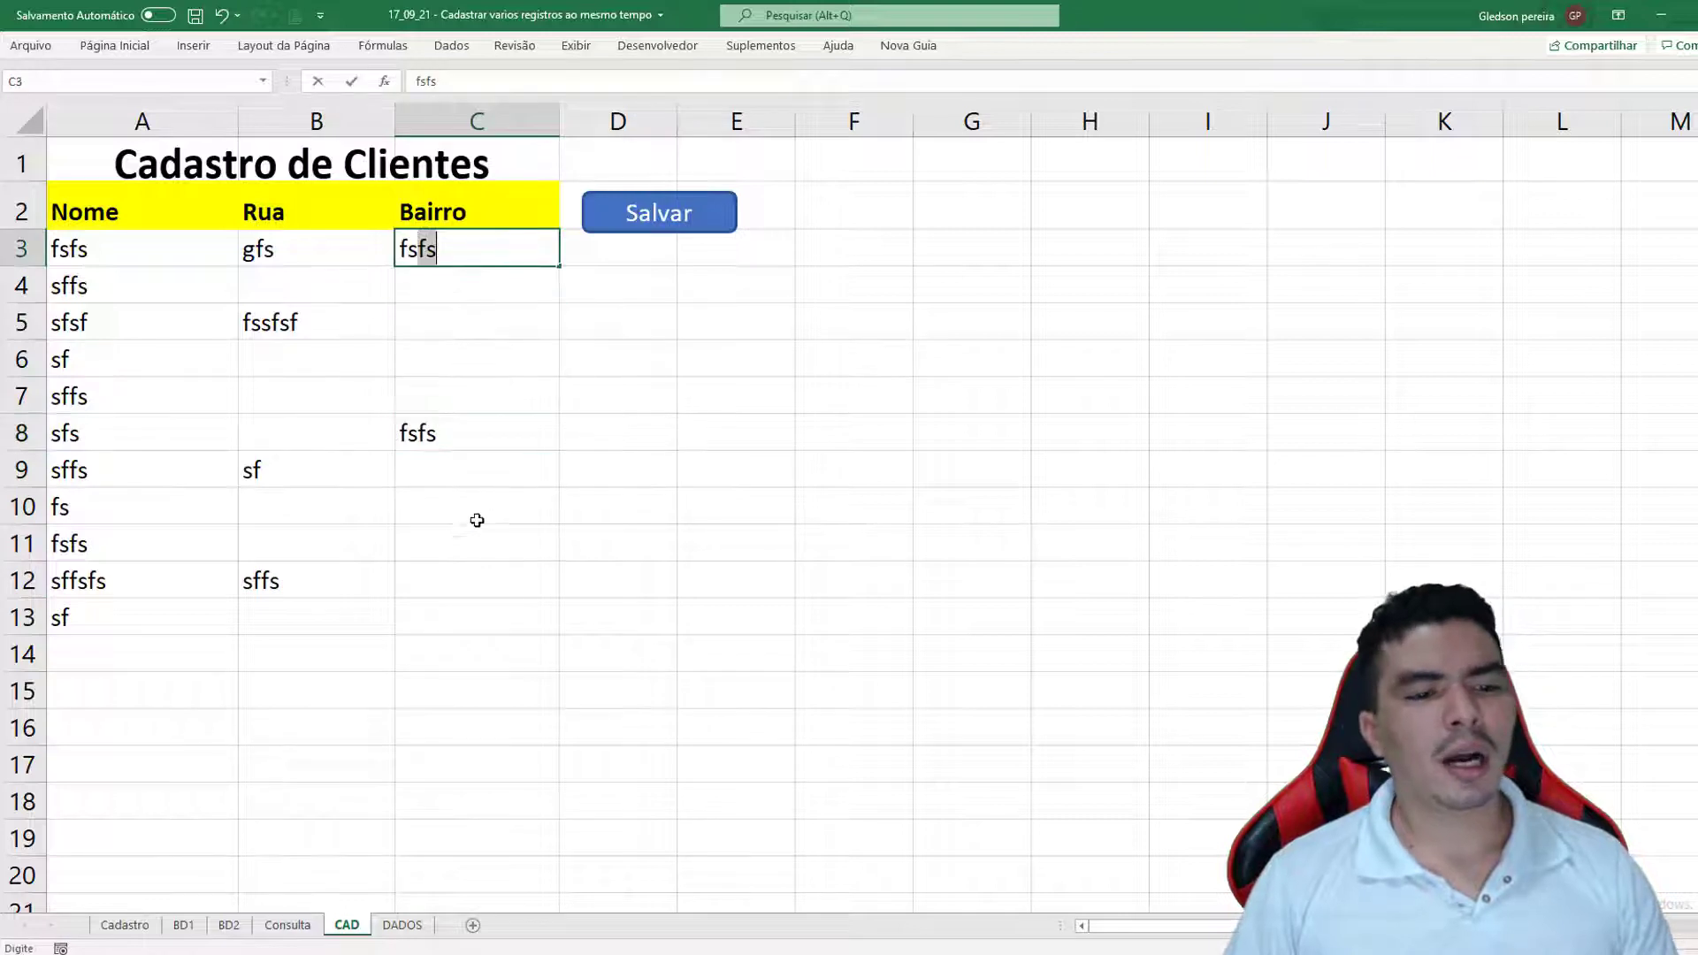
pyautogui.click(476, 520)
pyautogui.write('fsfs')
pyautogui.click(465, 576)
pyautogui.click(624, 223)
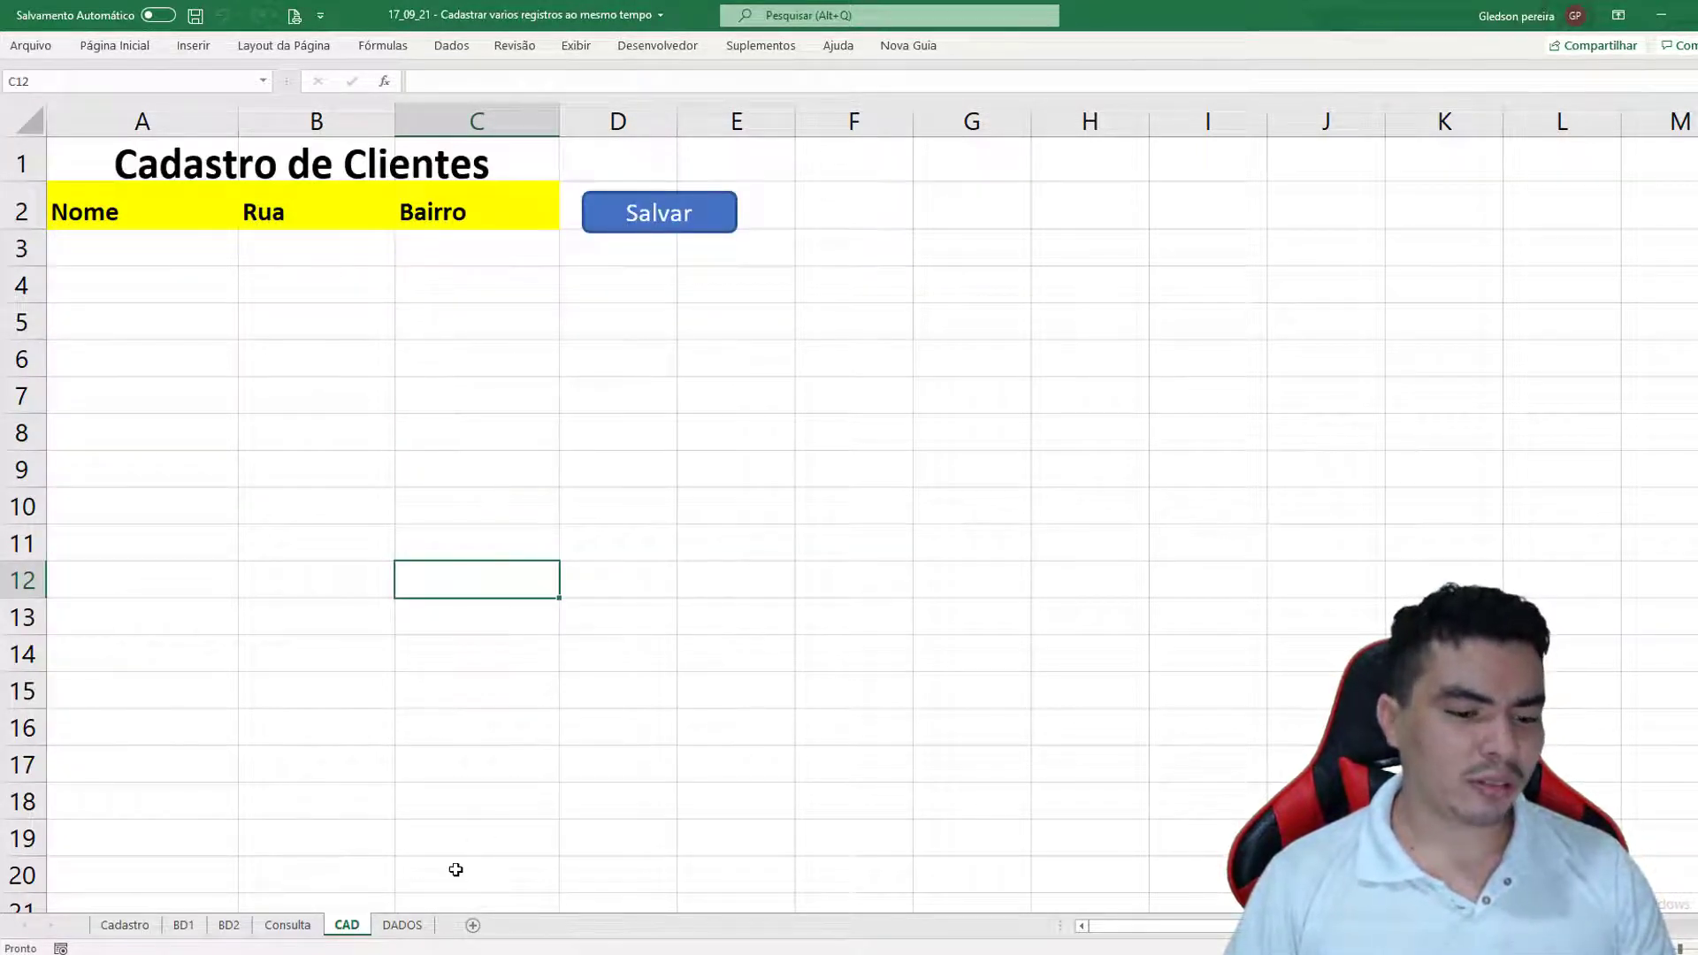
pyautogui.click(403, 925)
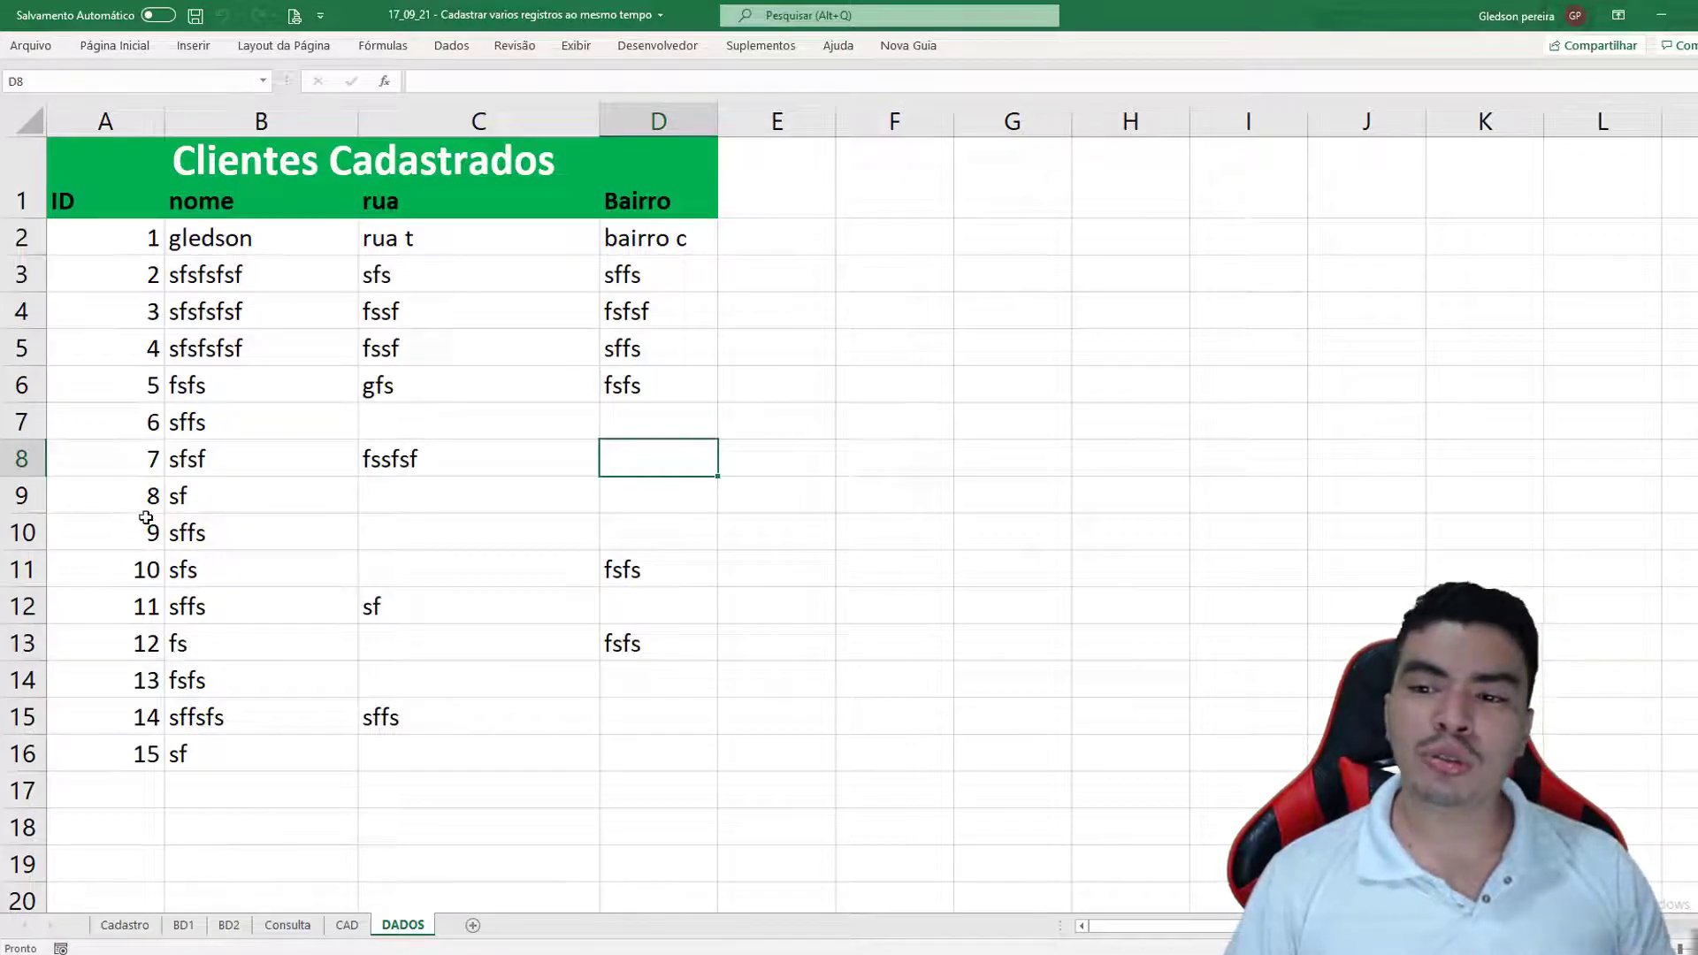
# Check the sequential IDs of the DADOS records in rows 7–10, then return to CAD
pyautogui.click(150, 424)
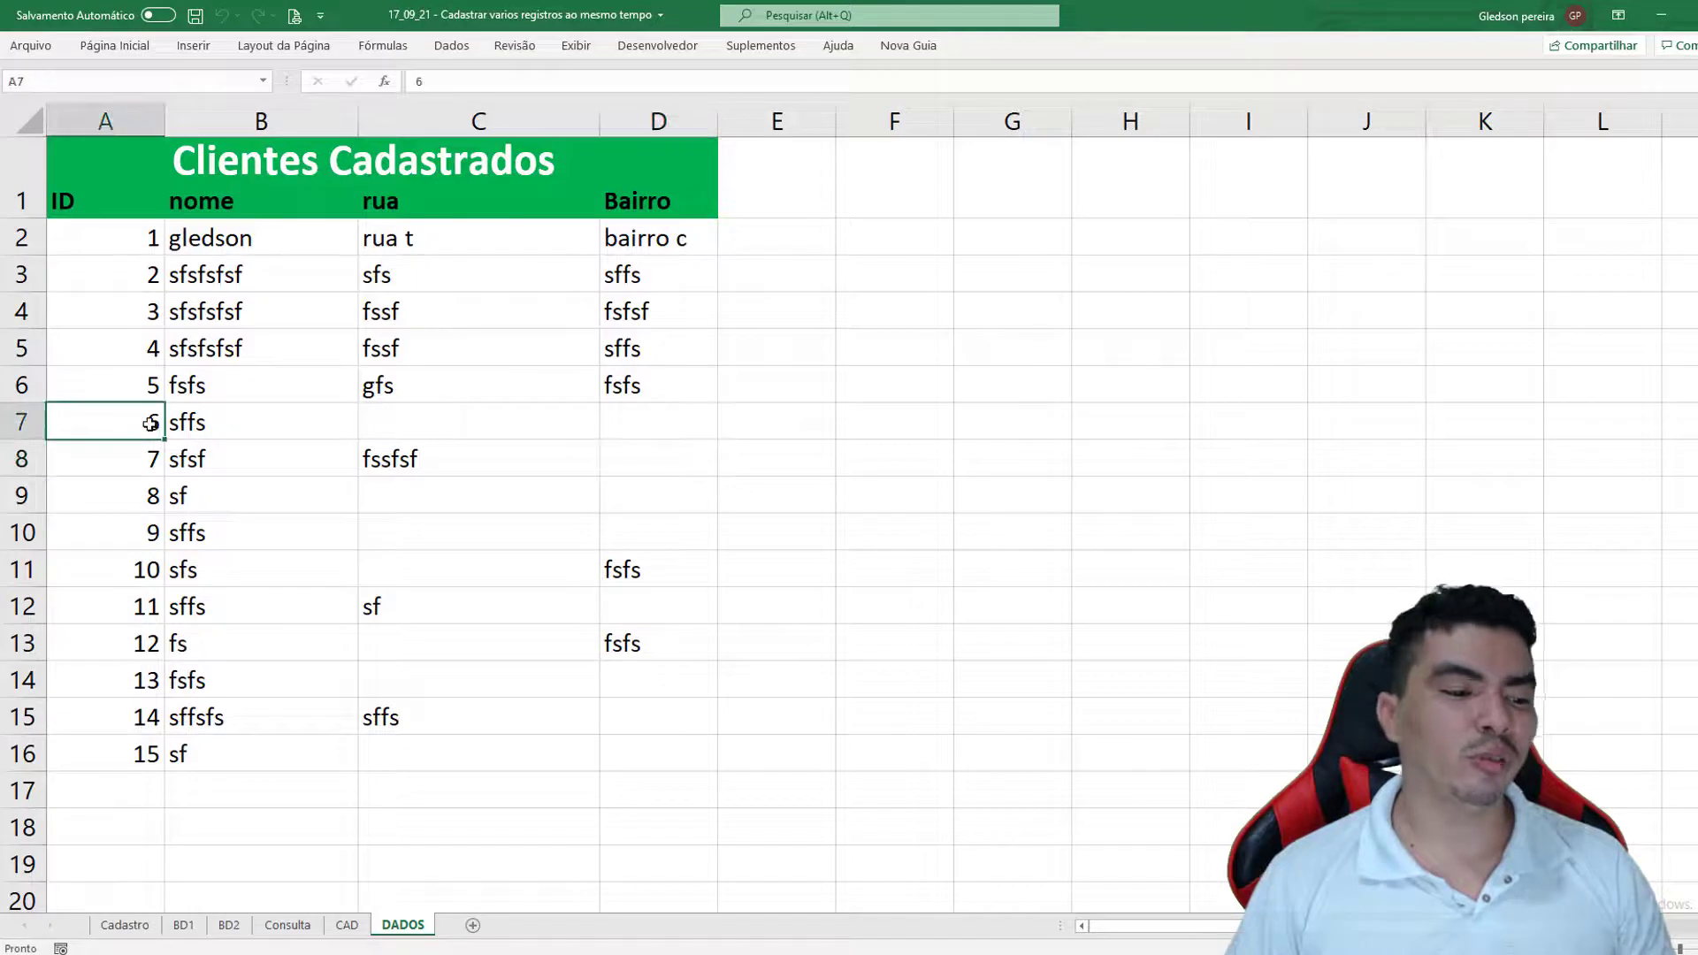
pyautogui.click(141, 459)
pyautogui.click(149, 497)
pyautogui.click(143, 531)
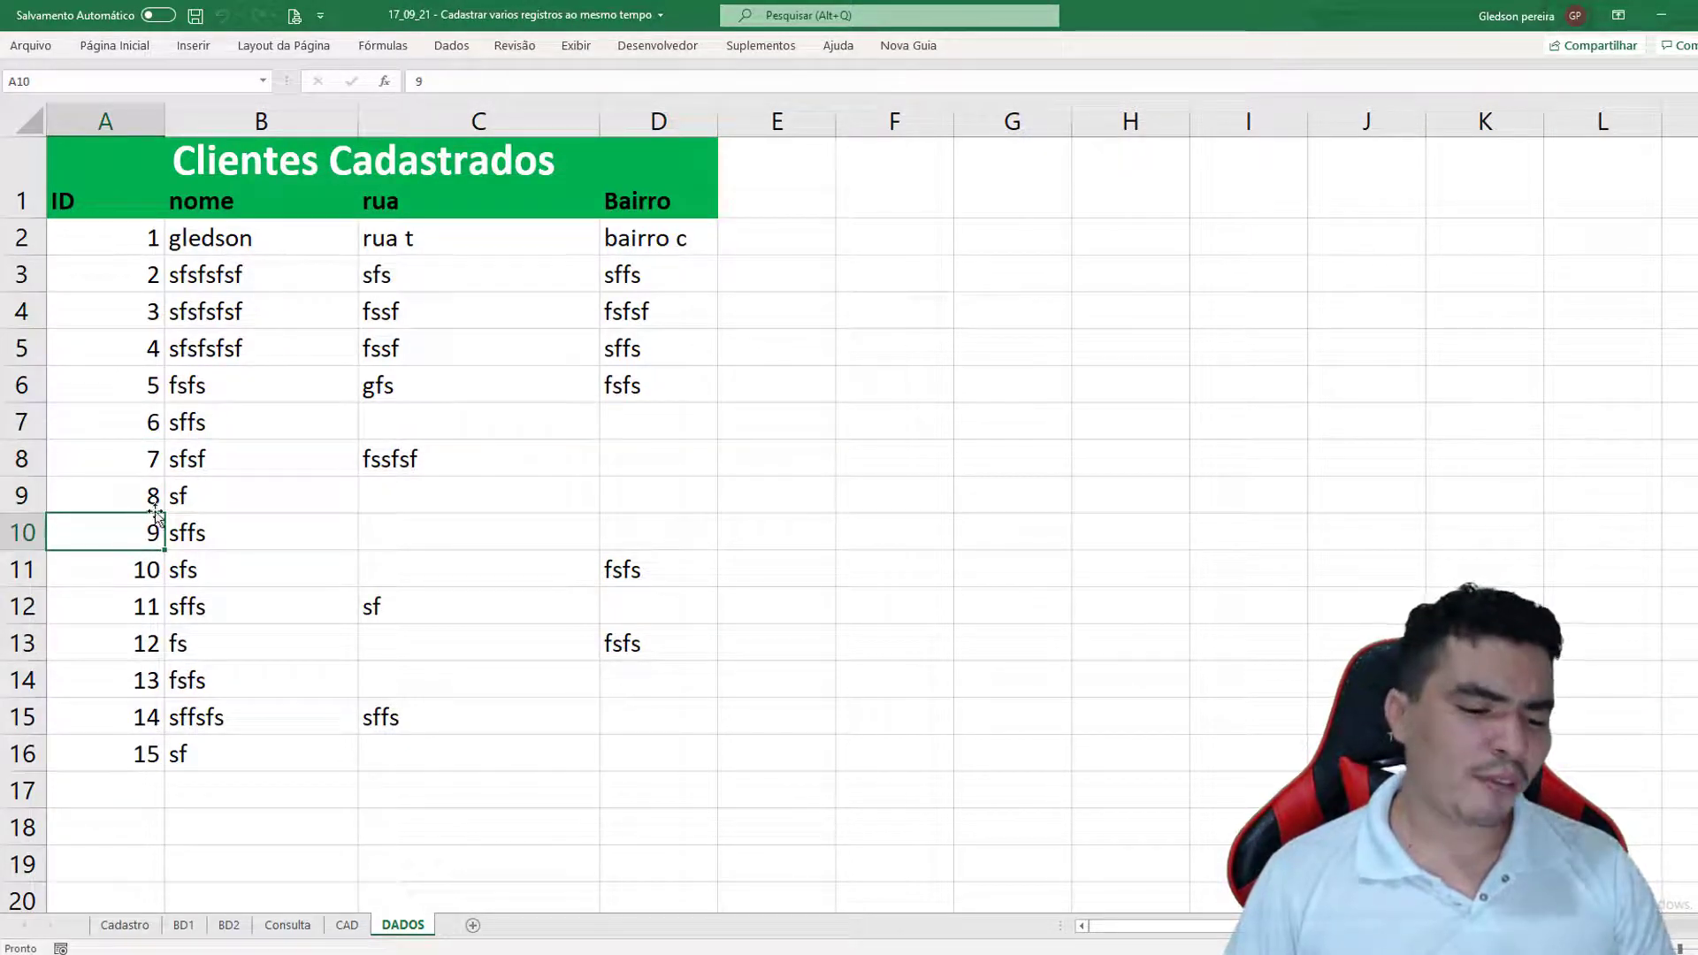
pyautogui.click(347, 924)
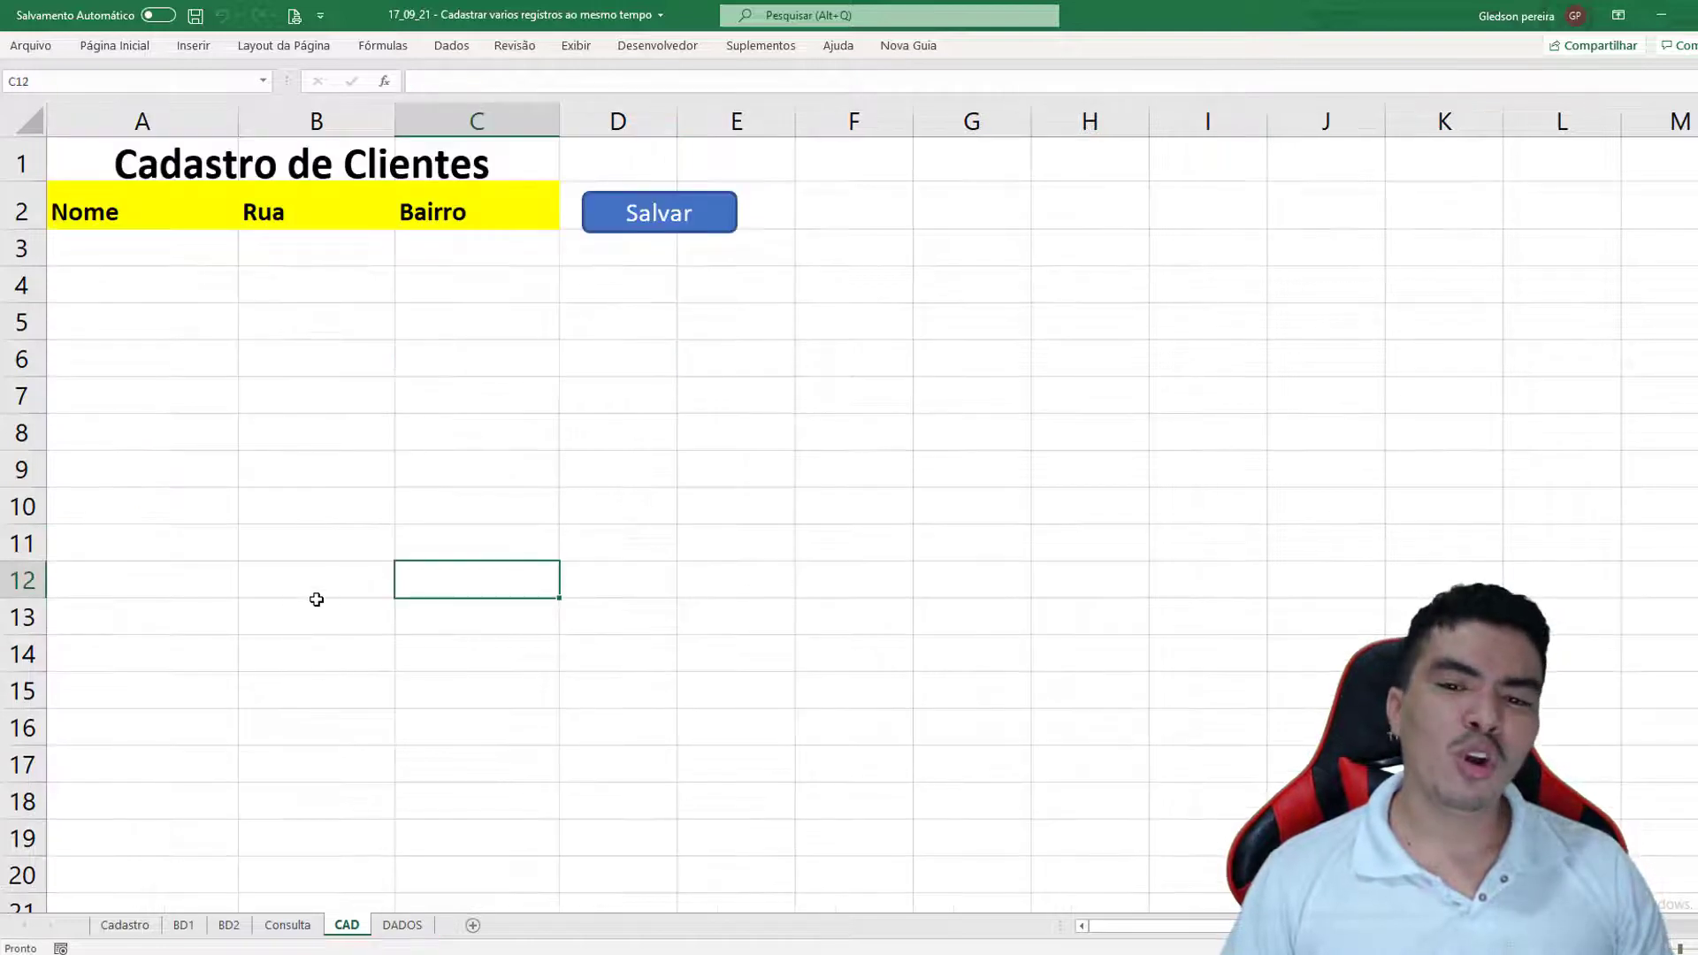